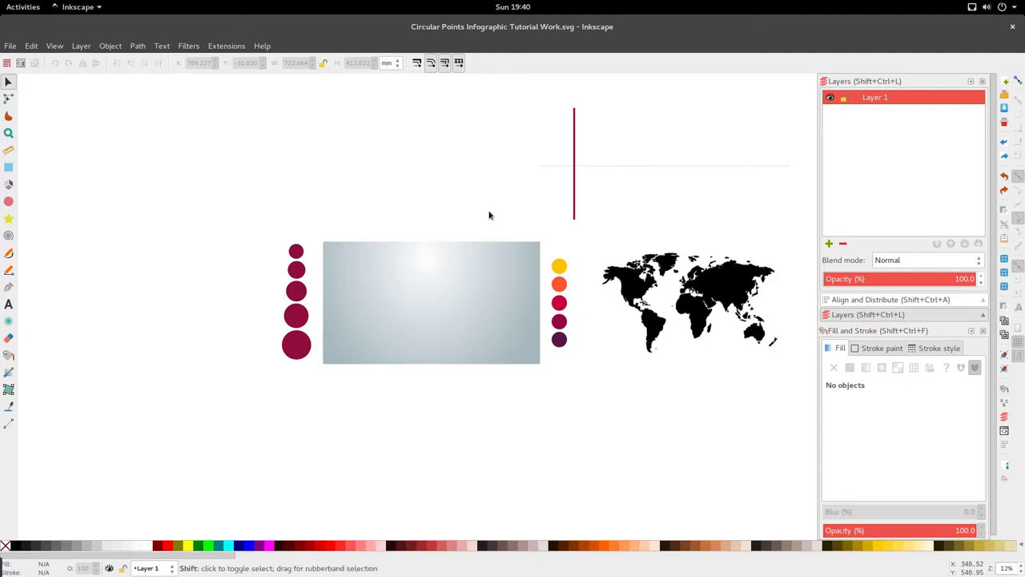
- Examine the radial-gradient background rectangle and the column of palette circles beside it
{"action": "scroll", "coordinate": [486, 219], "scroll_direction": "right", "scroll_amount": 1}
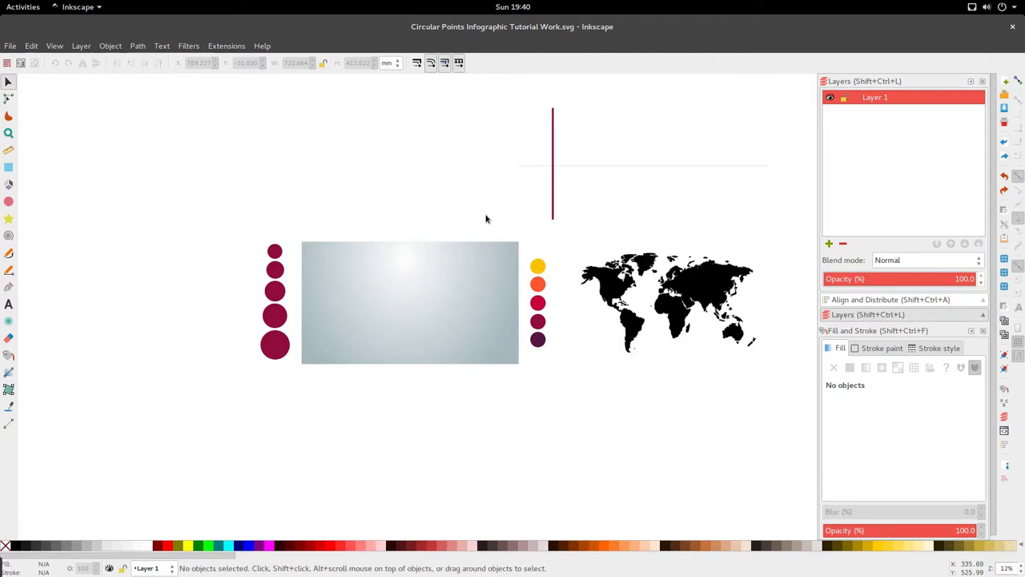
{"action": "scroll", "coordinate": [485, 218], "scroll_direction": "up", "scroll_amount": 1}
{"action": "scroll", "coordinate": [486, 219], "scroll_direction": "down", "scroll_amount": 1}
{"action": "scroll", "coordinate": [529, 360], "scroll_direction": "up", "scroll_amount": 1}
{"action": "left_click_drag", "start_coordinate": [529, 359], "coordinate": [570, 197]}
{"action": "left_click", "coordinate": [476, 279]}
{"action": "key", "text": "r"}
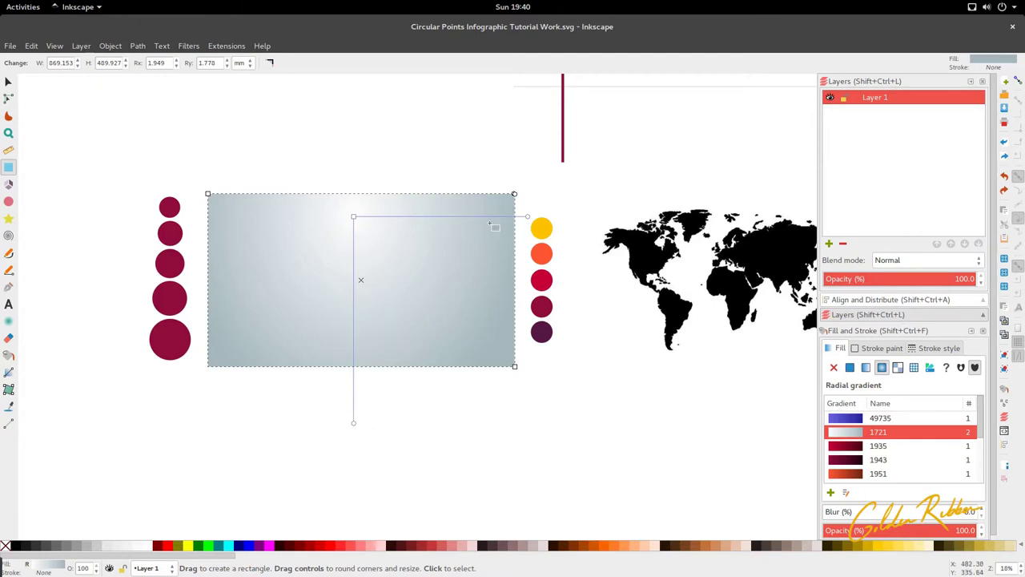
{"action": "key", "text": "s"}
{"action": "scroll", "coordinate": [392, 177], "scroll_direction": "down", "scroll_amount": 1}
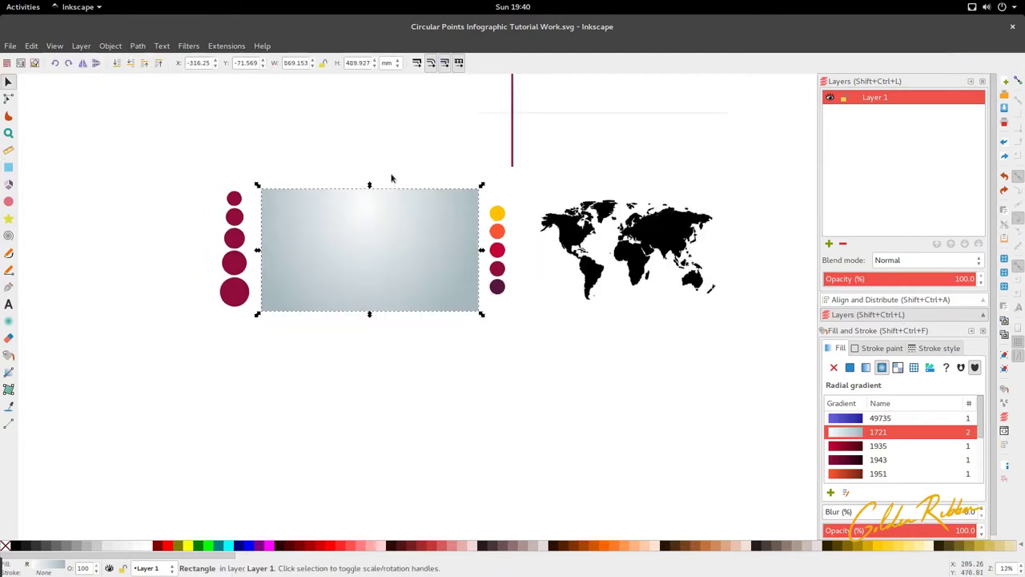
{"action": "scroll", "coordinate": [392, 178], "scroll_direction": "up", "scroll_amount": 1}
{"action": "left_click", "coordinate": [391, 177]}
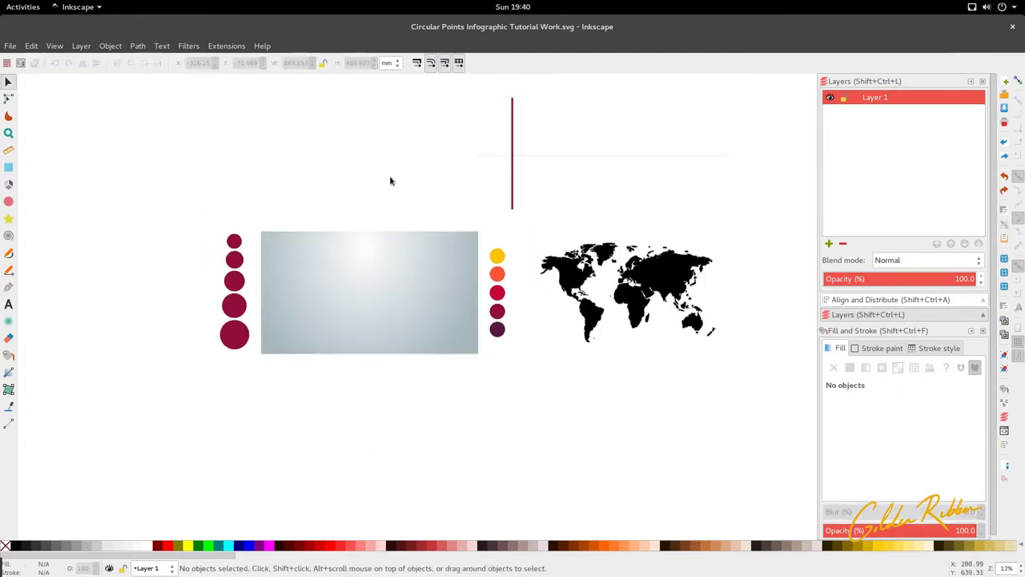
- Examine the world map image, the column of graduated circles, and the vertical bar crossing the thin horizontal line
{"action": "scroll", "coordinate": [577, 279], "scroll_direction": "up", "scroll_amount": 1}
{"action": "left_click", "coordinate": [577, 279]}
{"action": "scroll", "coordinate": [533, 276], "scroll_direction": "up", "scroll_amount": 2}
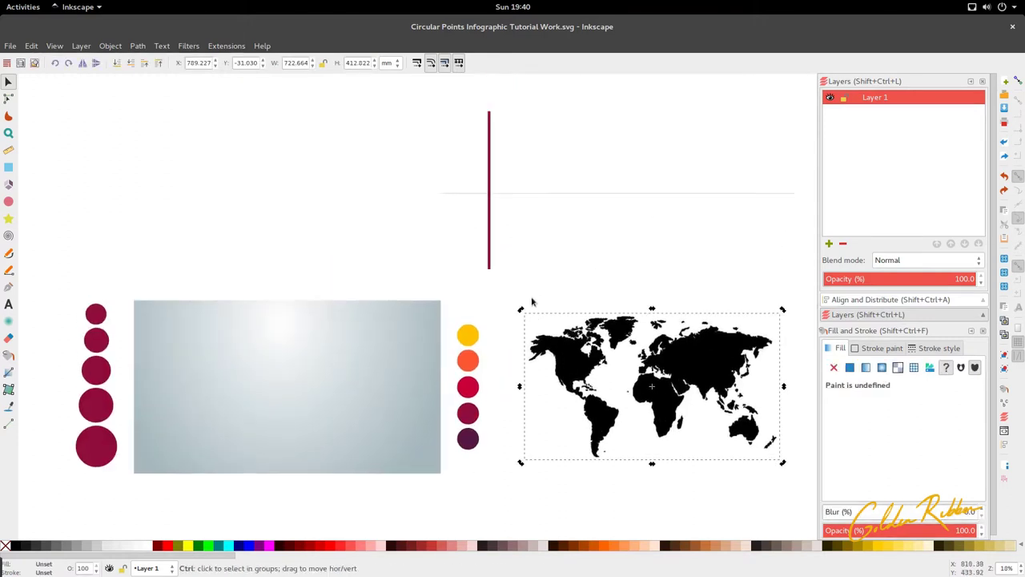
{"action": "scroll", "coordinate": [540, 339], "scroll_direction": "down", "scroll_amount": 1}
{"action": "scroll", "coordinate": [506, 279], "scroll_direction": "up", "scroll_amount": 1}
{"action": "left_click", "coordinate": [506, 281]}
{"action": "scroll", "coordinate": [206, 309], "scroll_direction": "left", "scroll_amount": 4}
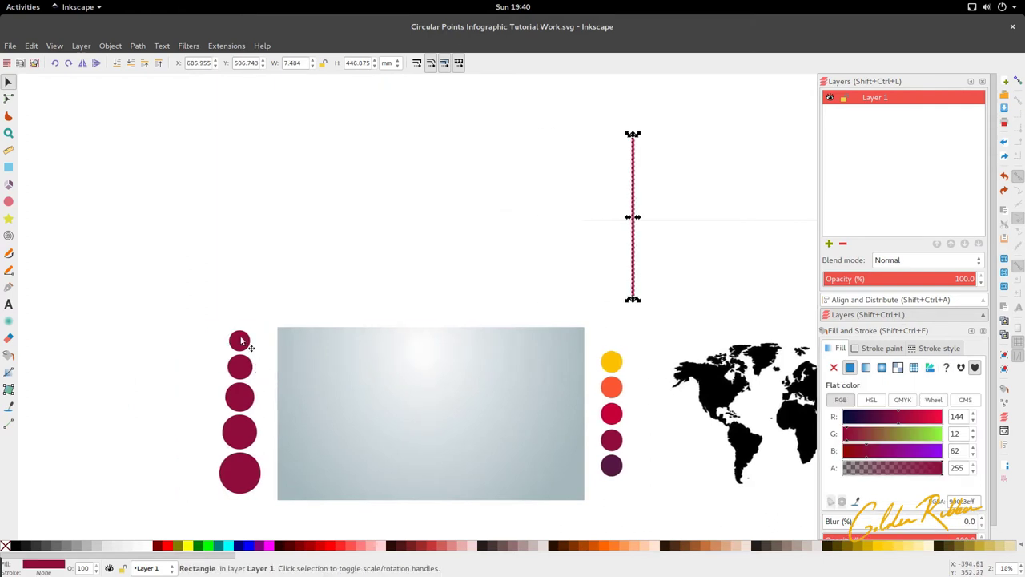
{"action": "left_click_drag", "start_coordinate": [174, 297], "coordinate": [275, 526]}
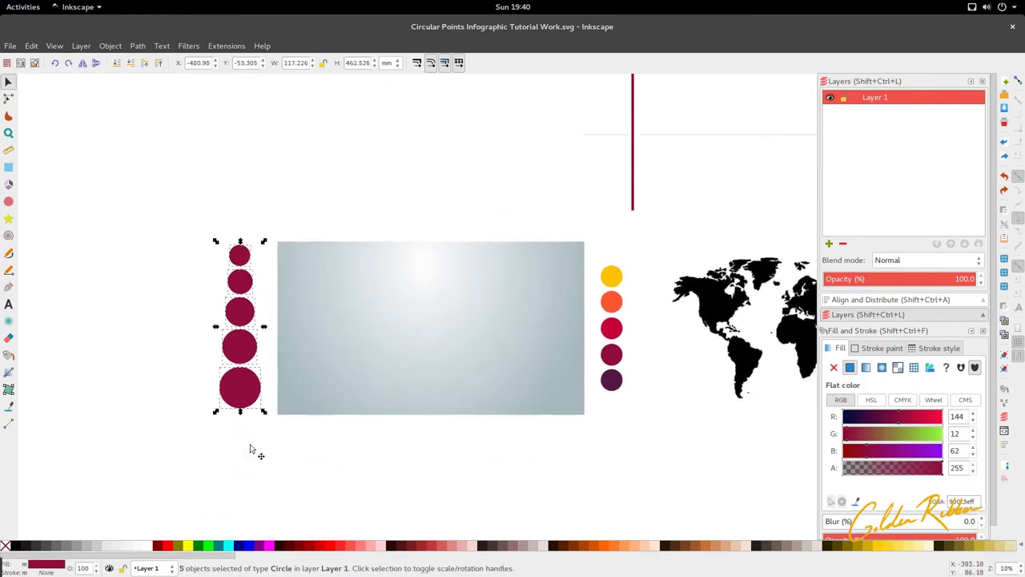
{"action": "scroll", "coordinate": [210, 370], "scroll_direction": "up", "scroll_amount": 2}
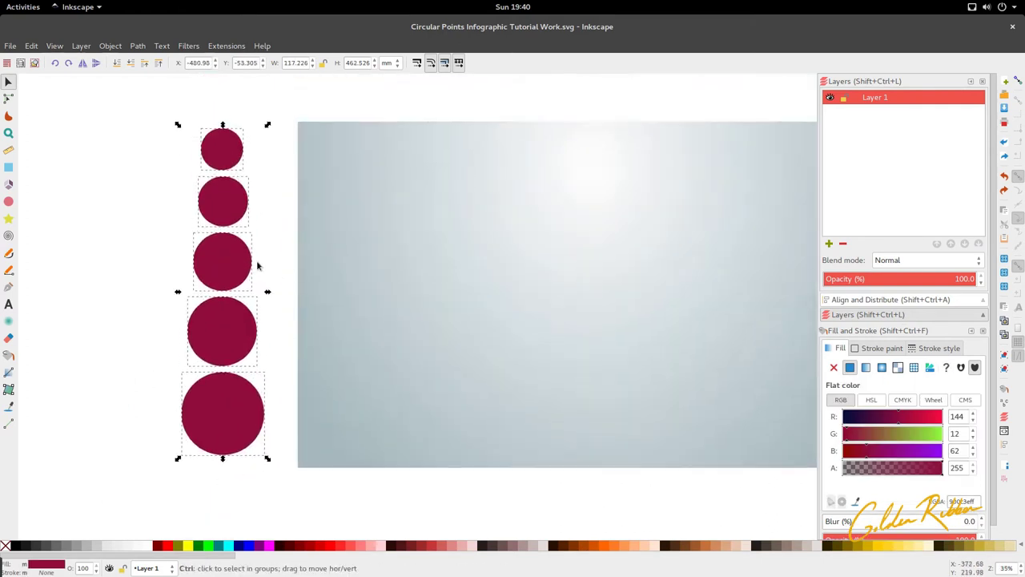
{"action": "scroll", "coordinate": [274, 269], "scroll_direction": "down", "scroll_amount": 2}
{"action": "scroll", "coordinate": [471, 200], "scroll_direction": "up", "scroll_amount": 2}
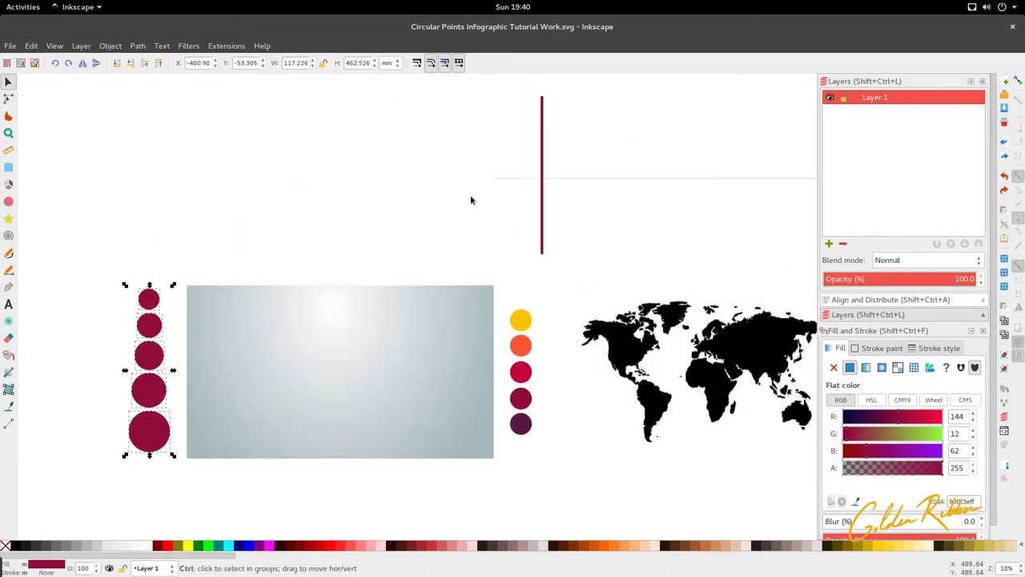
{"action": "scroll", "coordinate": [471, 200], "scroll_direction": "down", "scroll_amount": 1}
{"action": "left_click", "coordinate": [612, 181]}
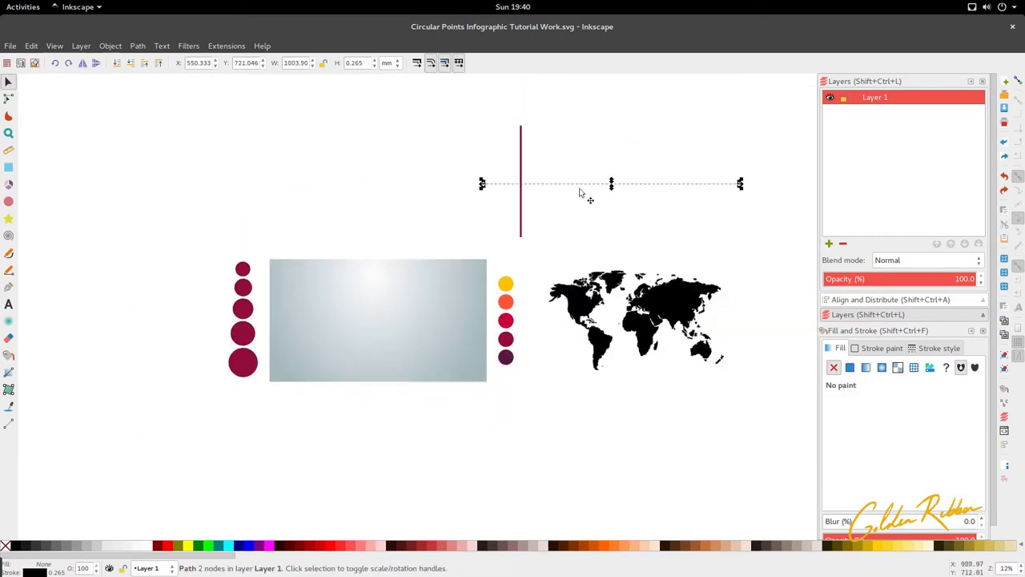
{"action": "left_click", "coordinate": [521, 228], "text": "shift"}
{"action": "left_click", "coordinate": [468, 196]}
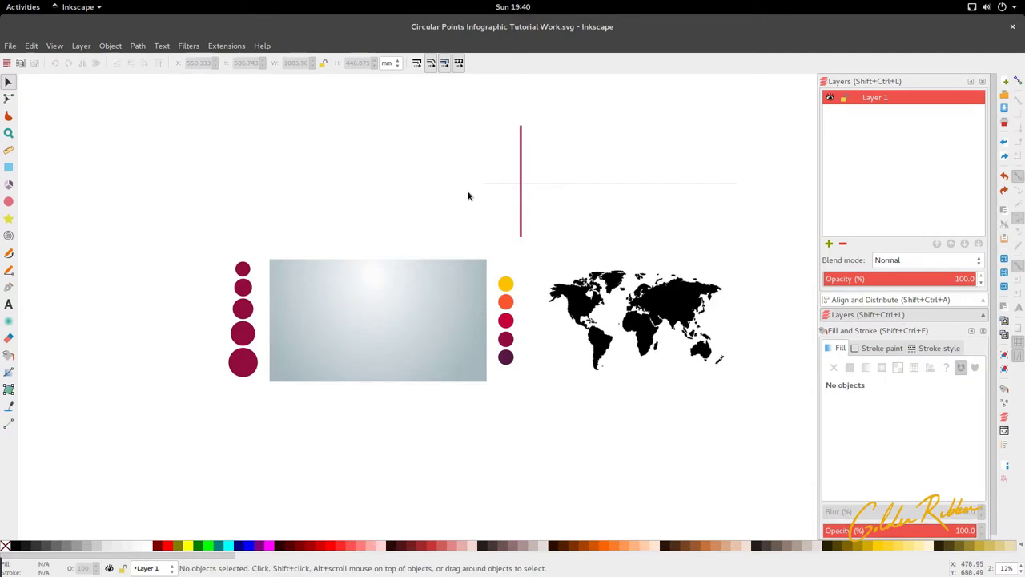
{"action": "scroll", "coordinate": [469, 195], "scroll_direction": "down", "scroll_amount": 1}
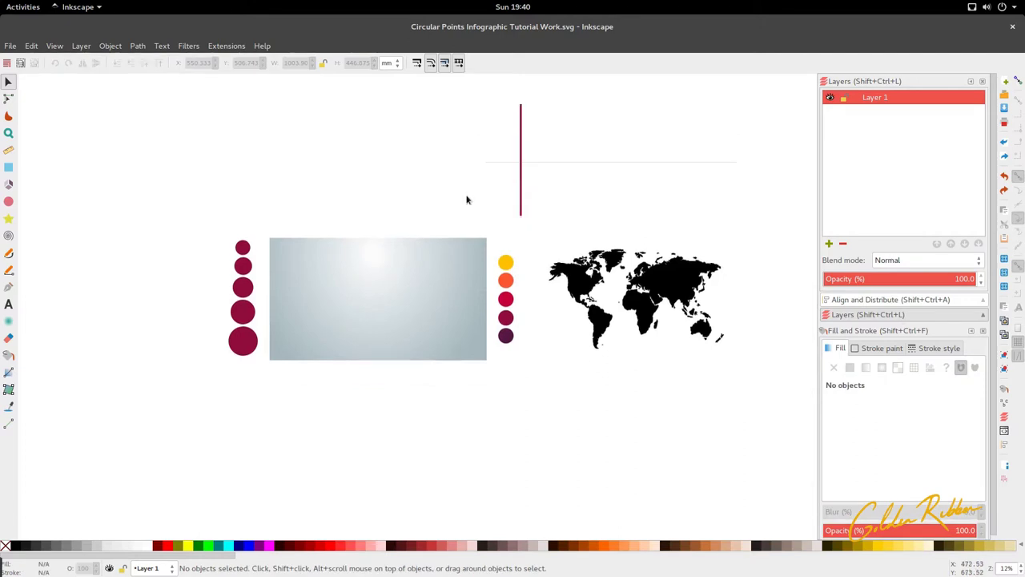
- Resize the page to fit the gradient background rectangle, keeping all margins at 0
{"action": "scroll", "coordinate": [350, 321], "scroll_direction": "up", "scroll_amount": 1, "text": "ctrl"}
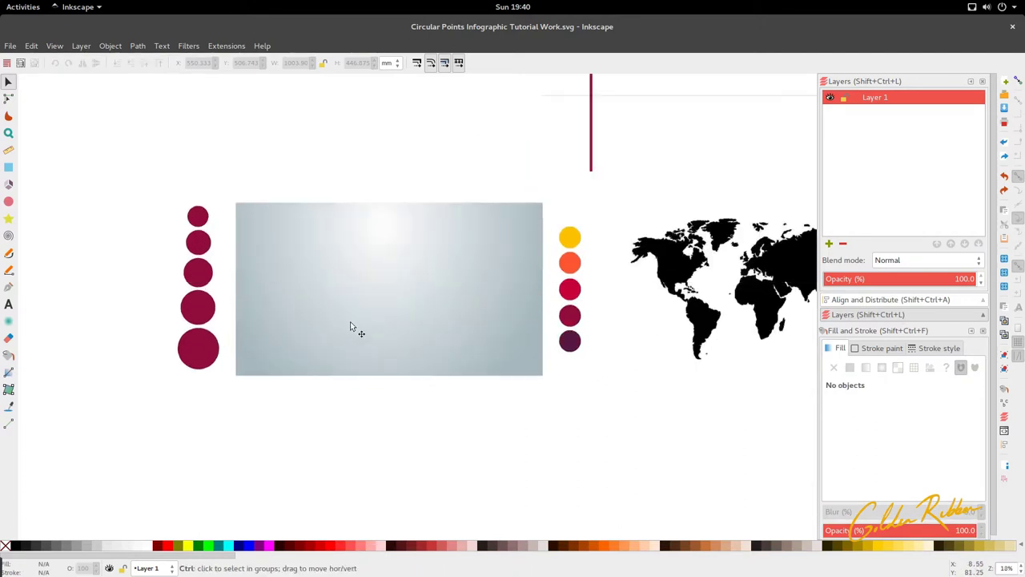
{"action": "scroll", "coordinate": [350, 322], "scroll_direction": "up", "scroll_amount": 1, "text": "ctrl"}
{"action": "left_click", "coordinate": [355, 320]}
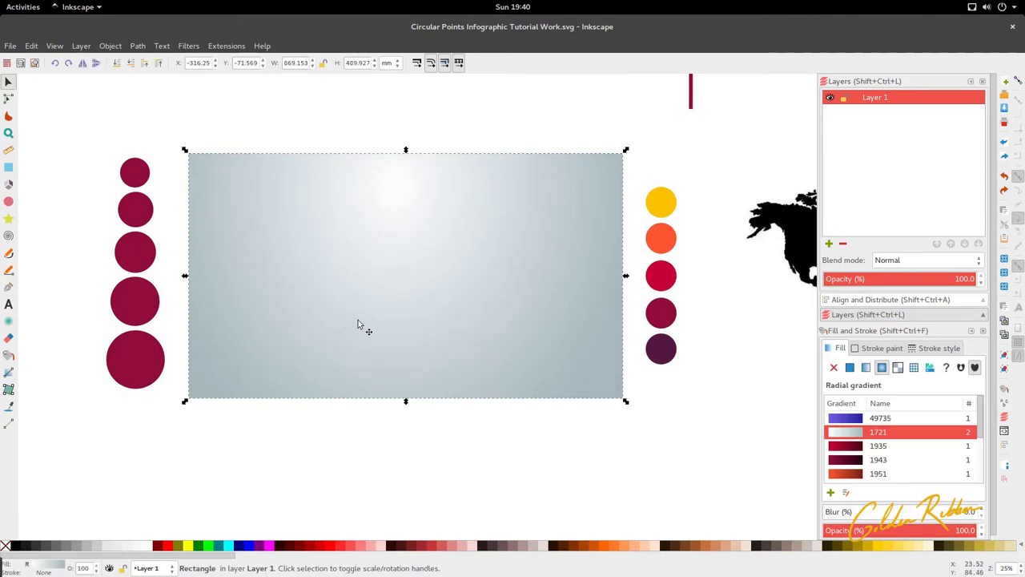
{"action": "key", "text": "ctrl+shift+d"}
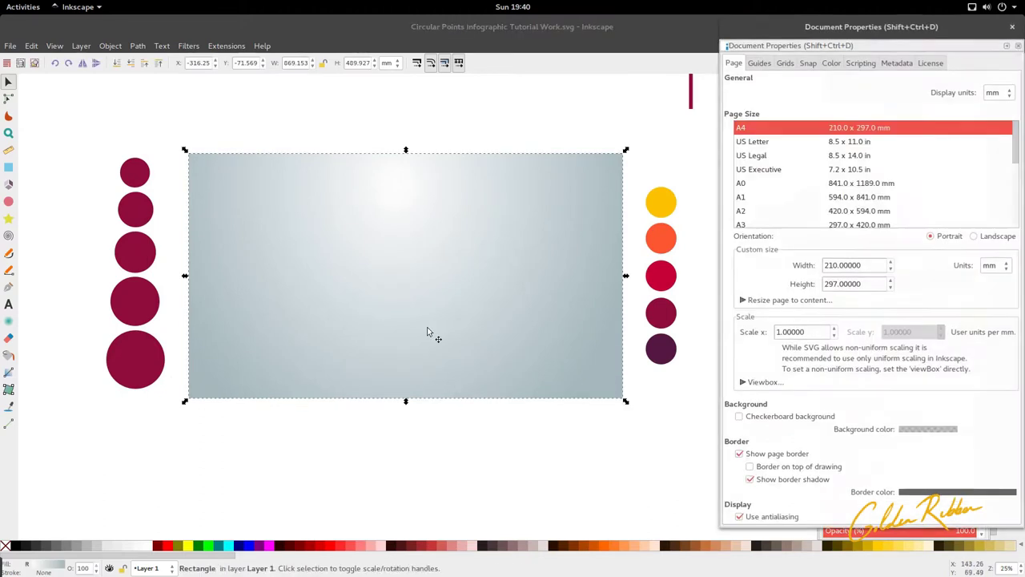
{"action": "left_click", "coordinate": [806, 302]}
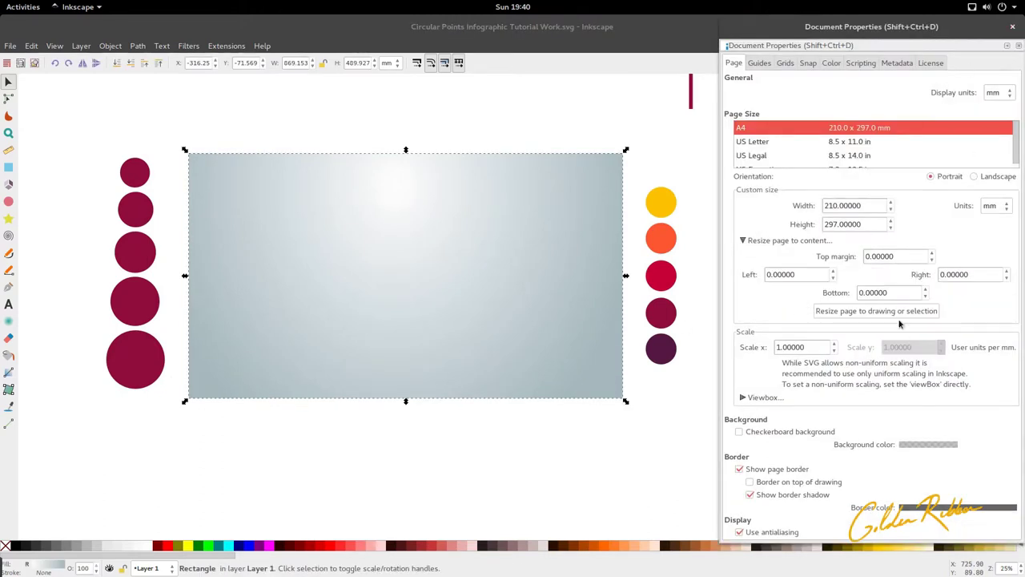
{"action": "left_click", "coordinate": [897, 313]}
{"action": "left_click", "coordinate": [1012, 27]}
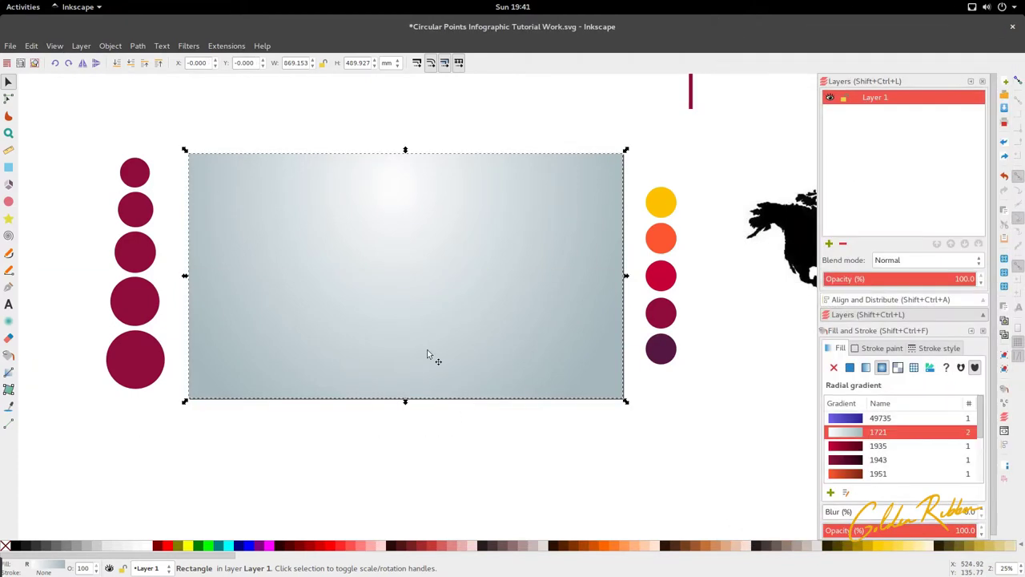
- Check the gradient background rectangle's fit to the page and its width and height
{"action": "left_click", "coordinate": [327, 431]}
{"action": "scroll", "coordinate": [325, 431], "scroll_direction": "up", "scroll_amount": 1}
{"action": "left_click", "coordinate": [306, 383]}
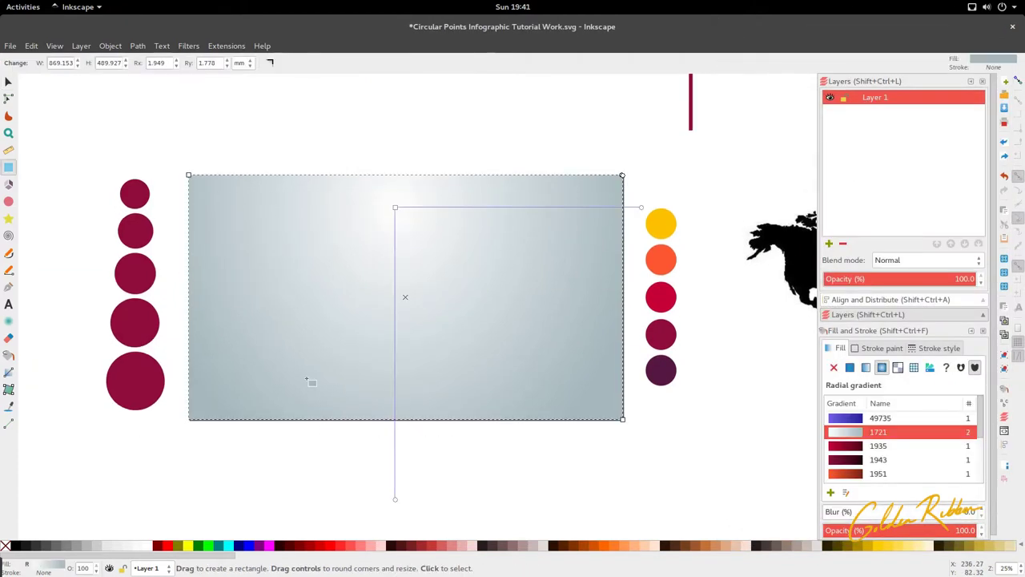
{"action": "scroll", "coordinate": [467, 298], "scroll_direction": "right", "scroll_amount": 5}
{"action": "scroll", "coordinate": [468, 298], "scroll_direction": "right", "scroll_amount": 4}
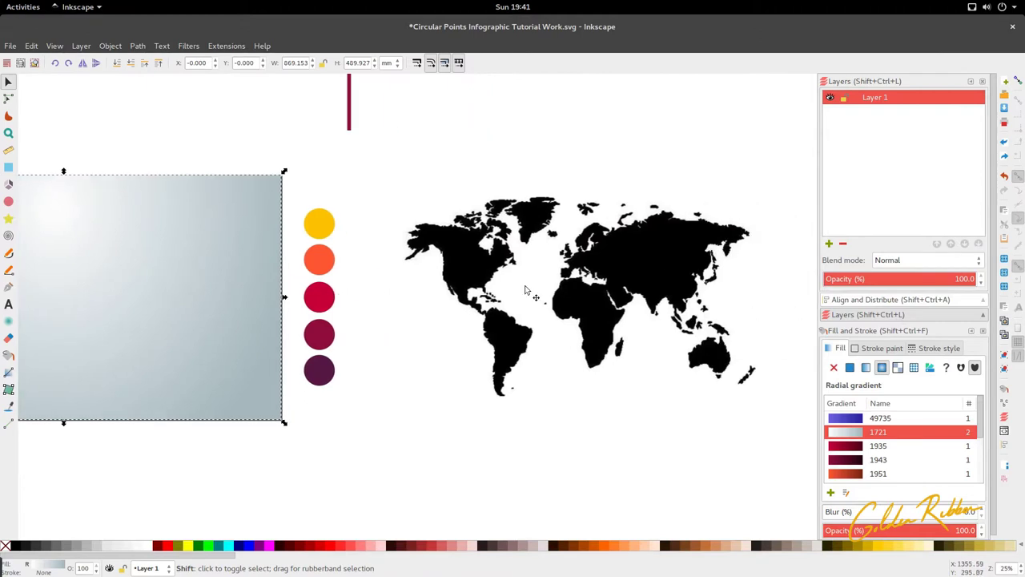
{"action": "scroll", "coordinate": [473, 304], "scroll_direction": "left", "scroll_amount": 10}
{"action": "scroll", "coordinate": [417, 331], "scroll_direction": "down", "scroll_amount": 1}
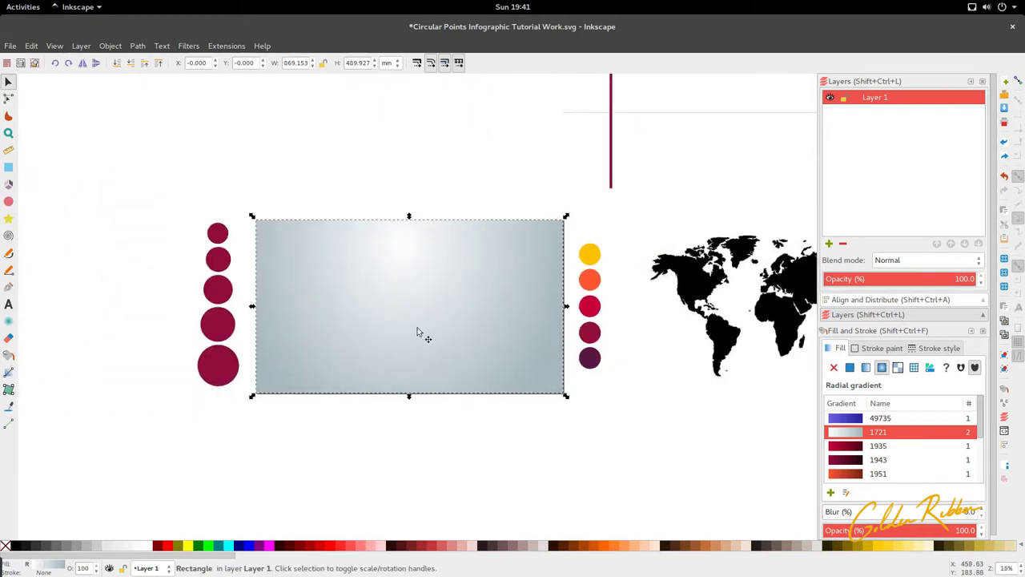
{"action": "key", "text": "ctrl"}
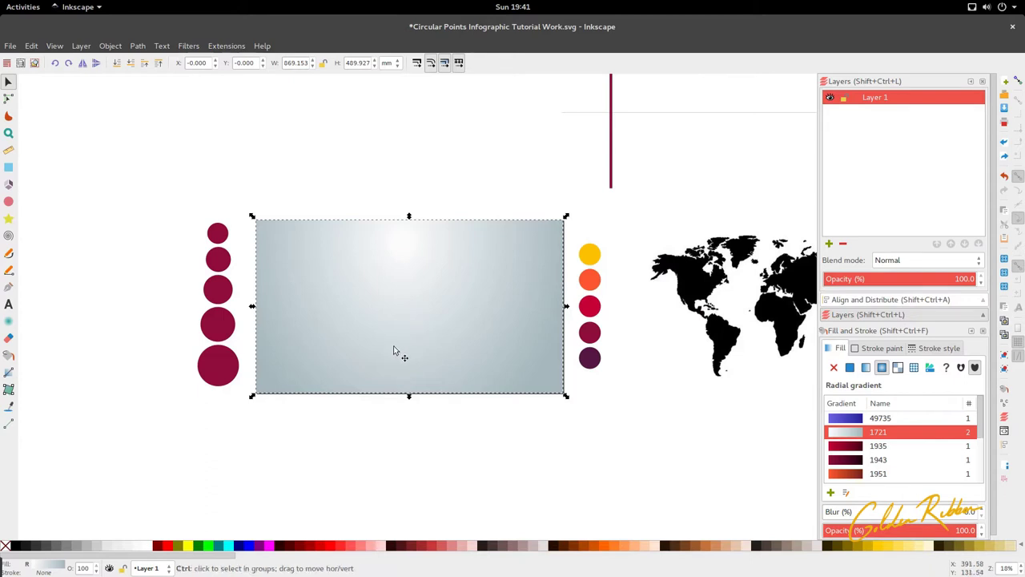
{"action": "scroll", "coordinate": [392, 347], "scroll_direction": "up", "scroll_amount": 1}
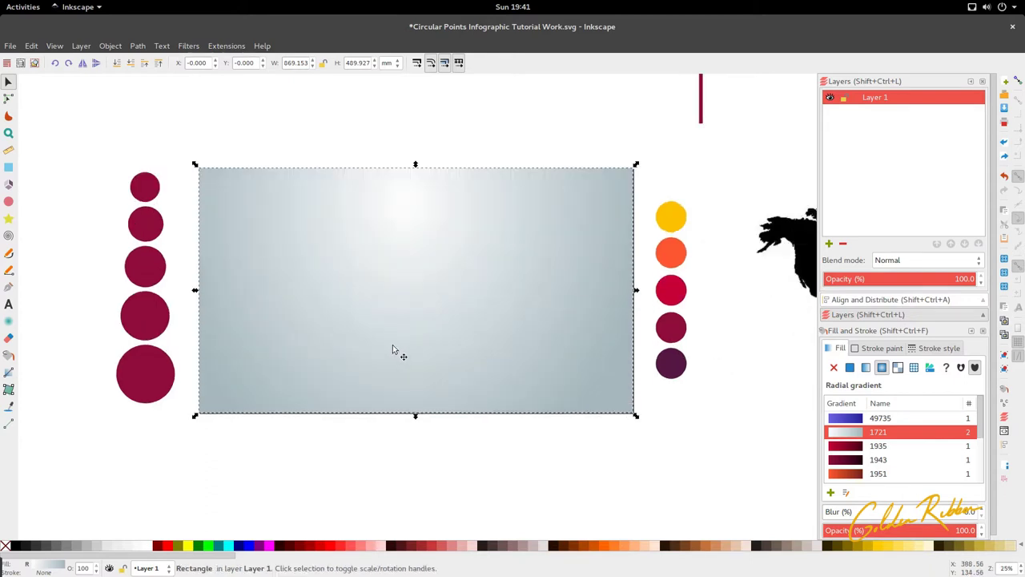
{"action": "scroll", "coordinate": [393, 345], "scroll_direction": "down", "scroll_amount": 1}
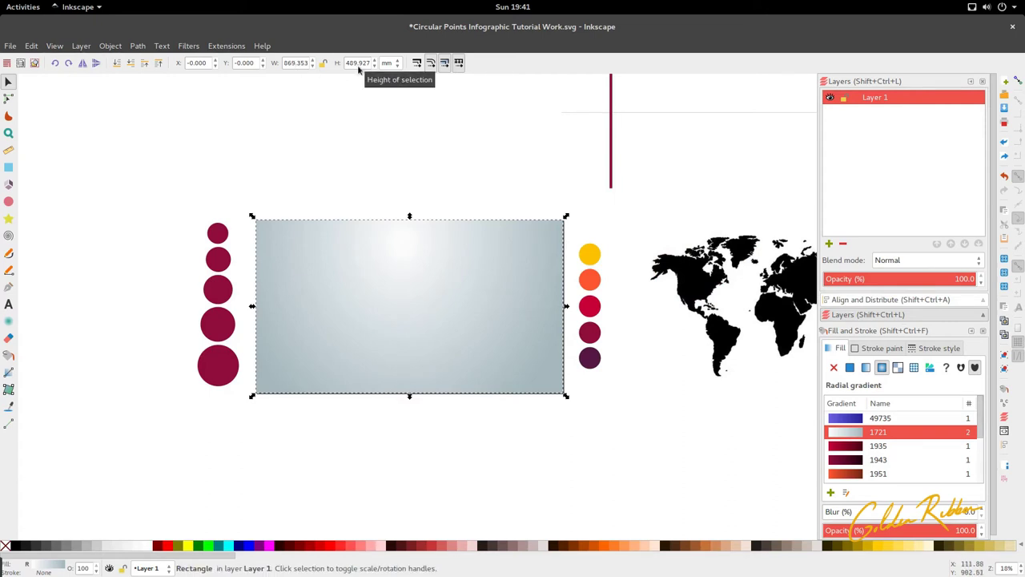
{"action": "left_click", "coordinate": [358, 172]}
{"action": "left_click", "coordinate": [366, 249]}
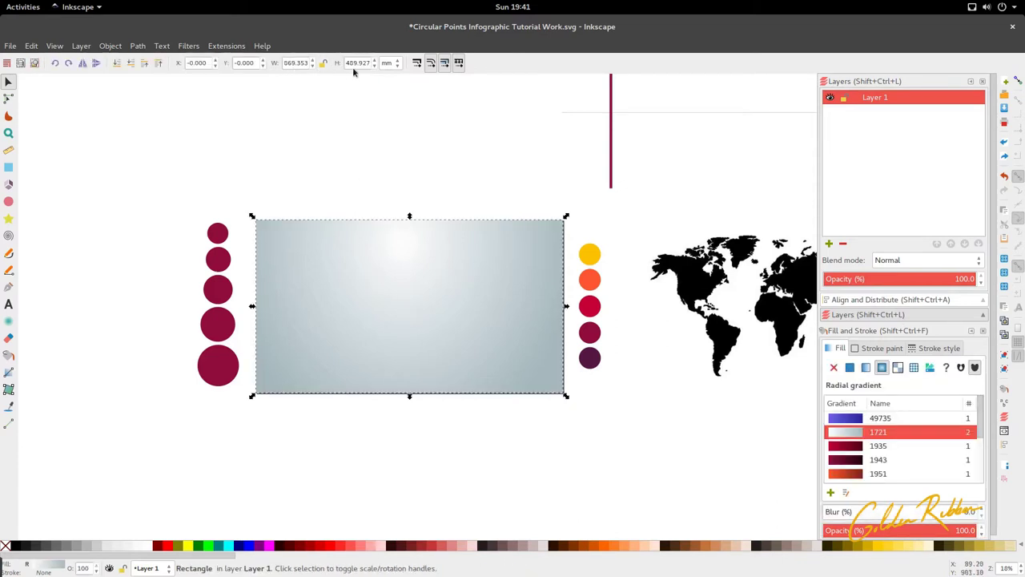
{"action": "scroll", "coordinate": [335, 248], "scroll_direction": "up", "scroll_amount": 1, "text": "ctrl"}
{"action": "scroll", "coordinate": [335, 237], "scroll_direction": "down", "scroll_amount": 1}
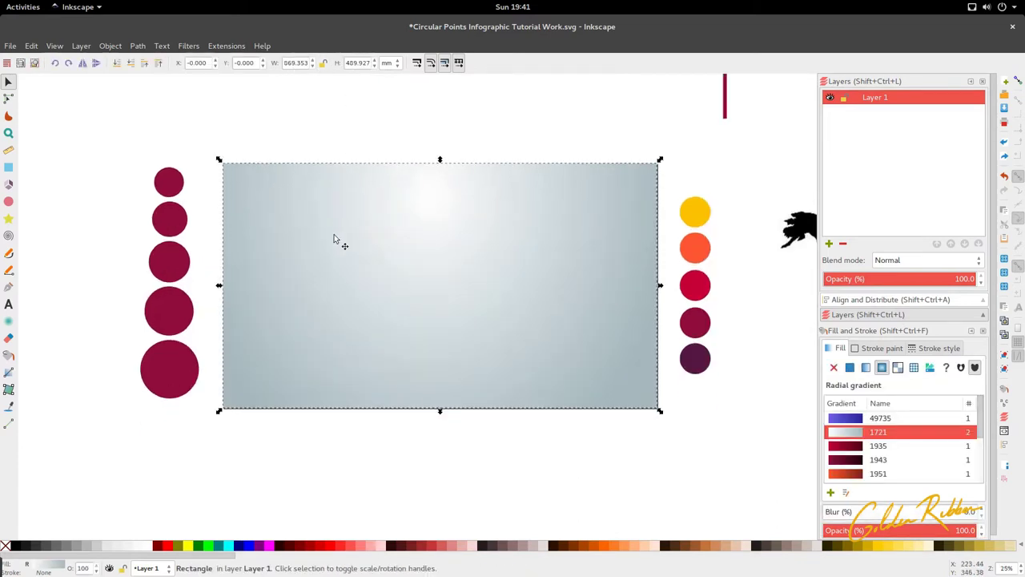
{"action": "scroll", "coordinate": [334, 232], "scroll_direction": "right", "scroll_amount": 5, "text": "shift"}
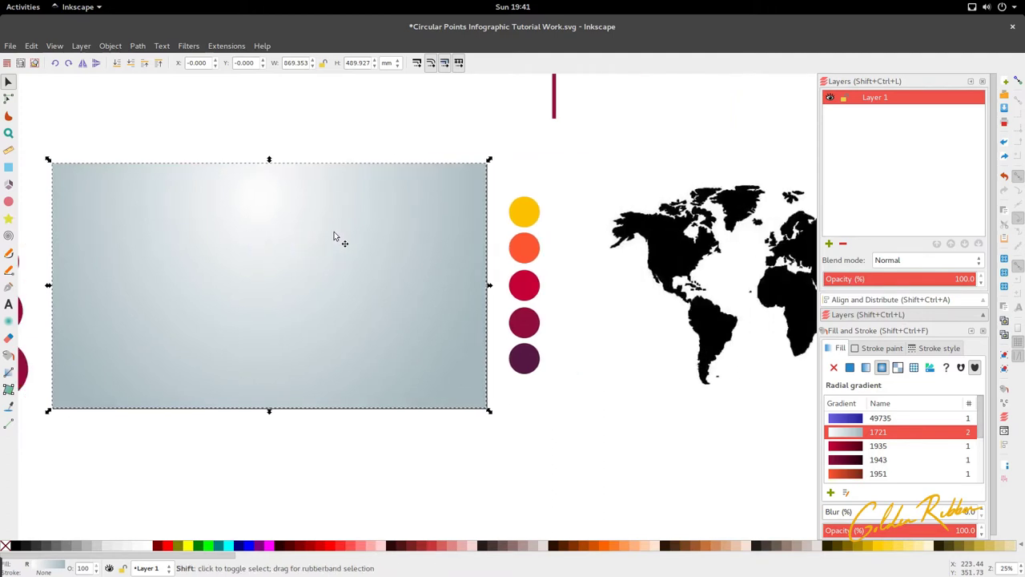
{"action": "scroll", "coordinate": [334, 232], "scroll_direction": "left", "scroll_amount": 5, "text": "shift"}
{"action": "scroll", "coordinate": [334, 232], "scroll_direction": "right", "scroll_amount": 3, "text": "shift"}
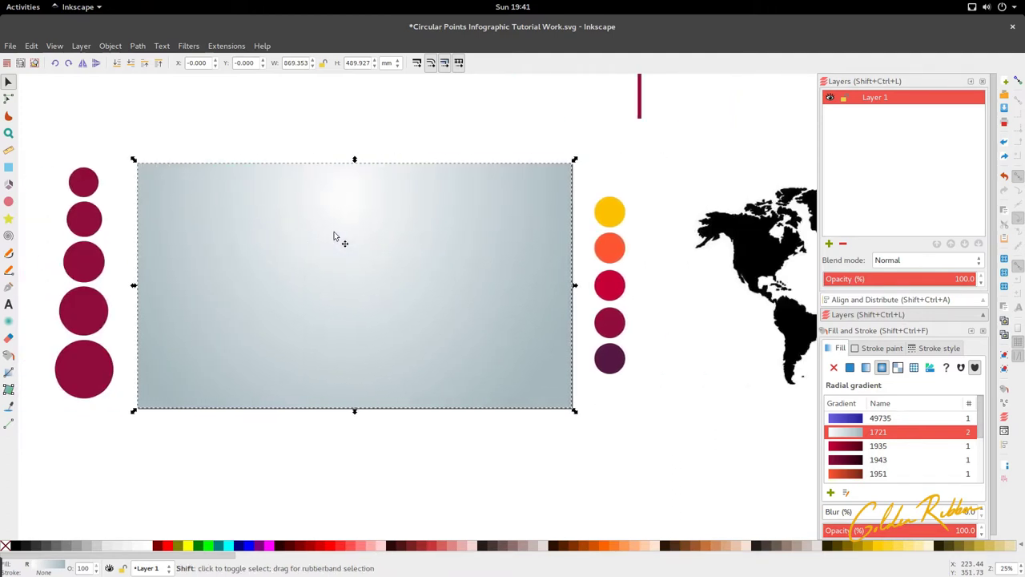
{"action": "scroll", "coordinate": [334, 232], "scroll_direction": "down", "scroll_amount": 1, "text": "ctrl"}
{"action": "scroll", "coordinate": [334, 232], "scroll_direction": "up", "scroll_amount": 2}
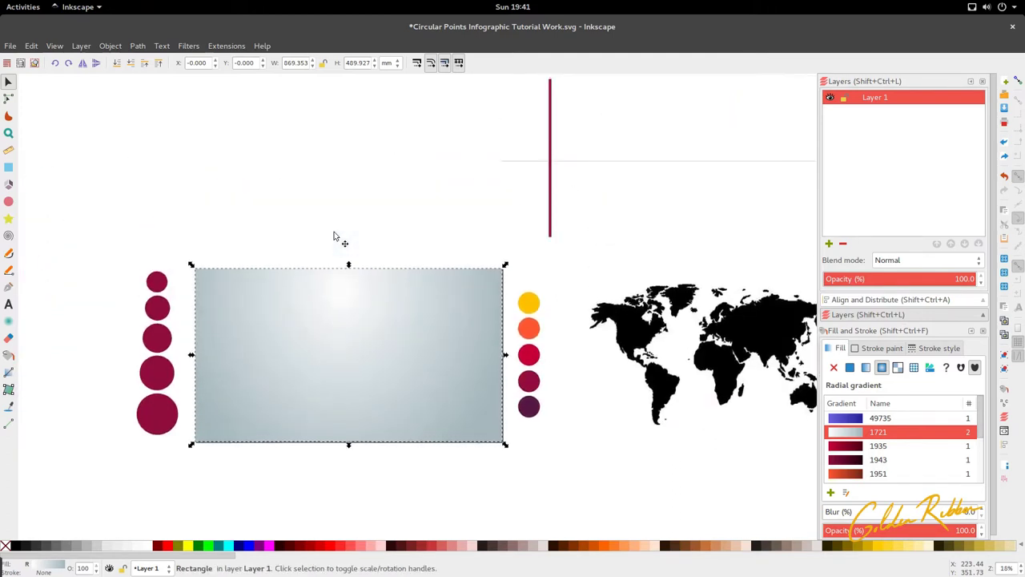
{"action": "scroll", "coordinate": [334, 232], "scroll_direction": "down", "scroll_amount": 1, "text": "ctrl"}
{"action": "scroll", "coordinate": [335, 235], "scroll_direction": "down", "scroll_amount": 1}
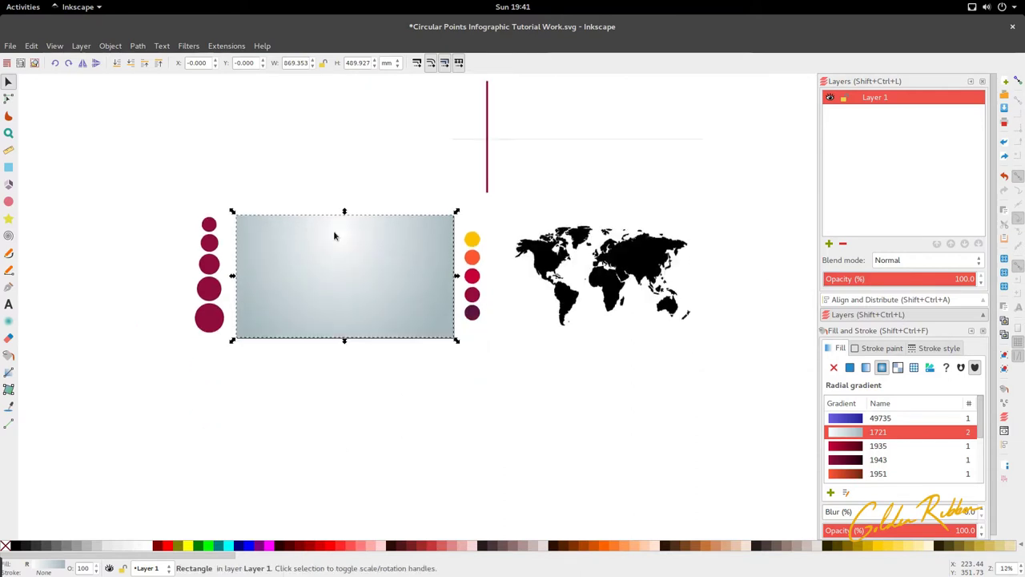
- Try the world map image over the gradient background and return it to the empty area beside the palette circles
{"action": "left_click", "coordinate": [551, 272]}
{"action": "left_click_drag", "start_coordinate": [551, 272], "coordinate": [291, 282]}
{"action": "scroll", "coordinate": [291, 282], "scroll_direction": "up", "scroll_amount": 2, "text": "ctrl"}
{"action": "scroll", "coordinate": [291, 243], "scroll_direction": "down", "scroll_amount": 1, "text": "ctrl"}
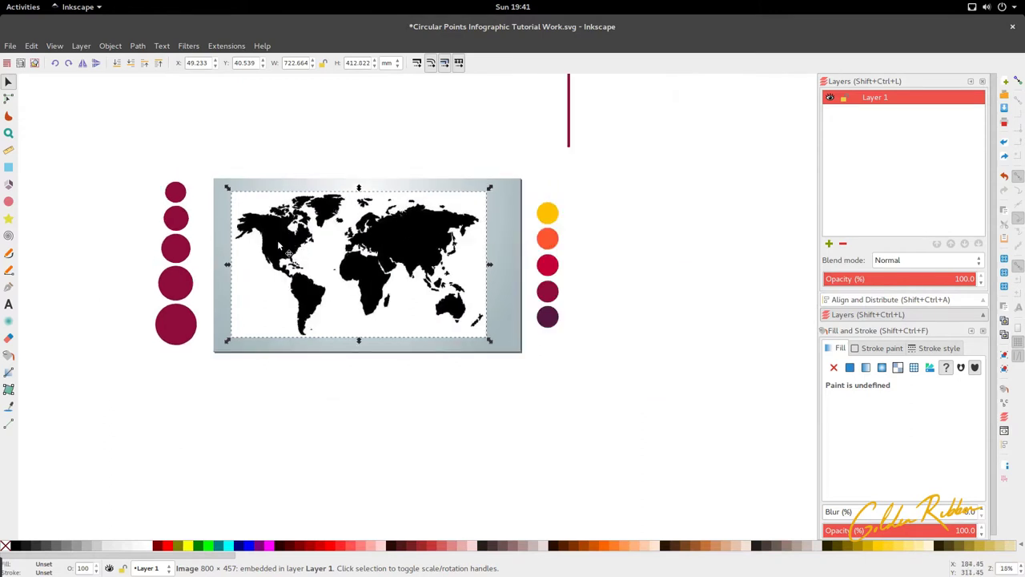
{"action": "left_click_drag", "start_coordinate": [279, 243], "coordinate": [627, 240]}
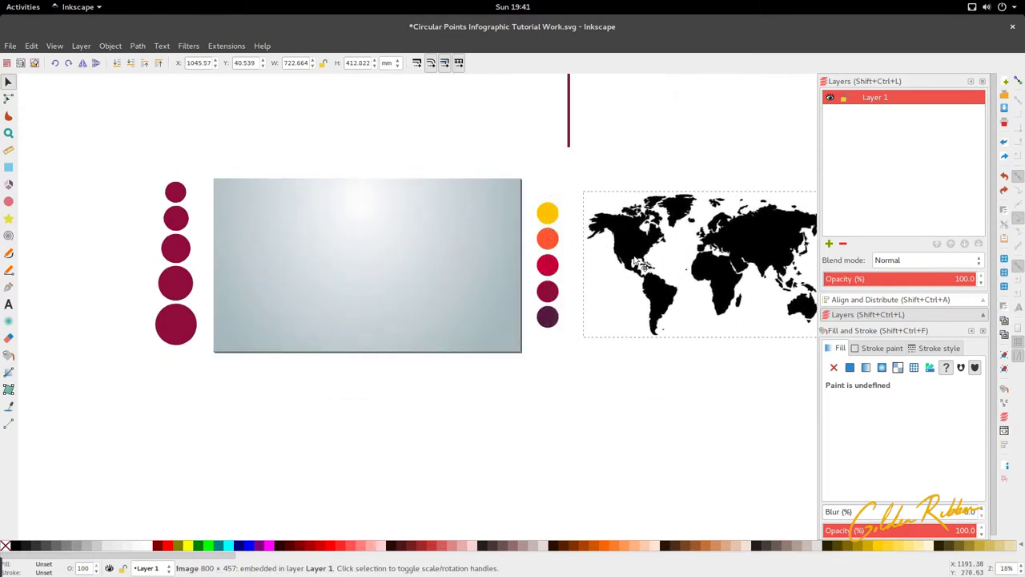
- Trace the world map image into a vector path using a single brightness cutoff scan with threshold 0.450
{"action": "left_click", "coordinate": [112, 46]}
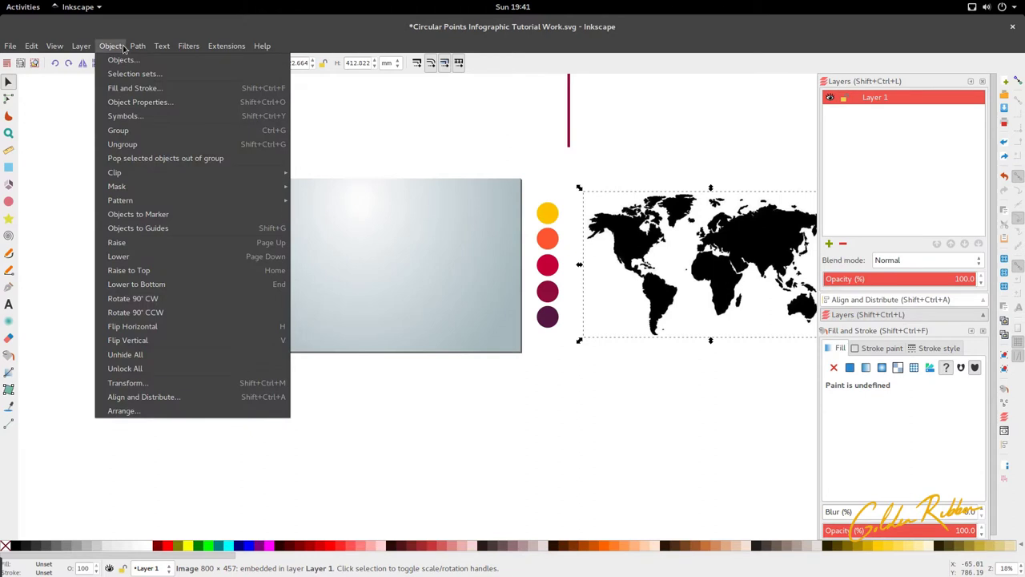
{"action": "mouse_move", "coordinate": [140, 49]}
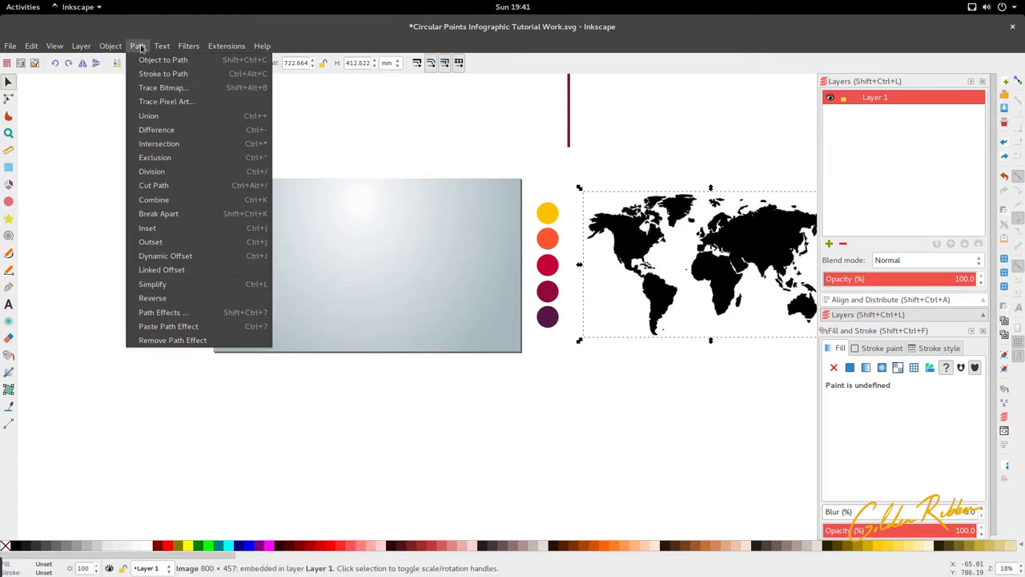
{"action": "left_click", "coordinate": [186, 90]}
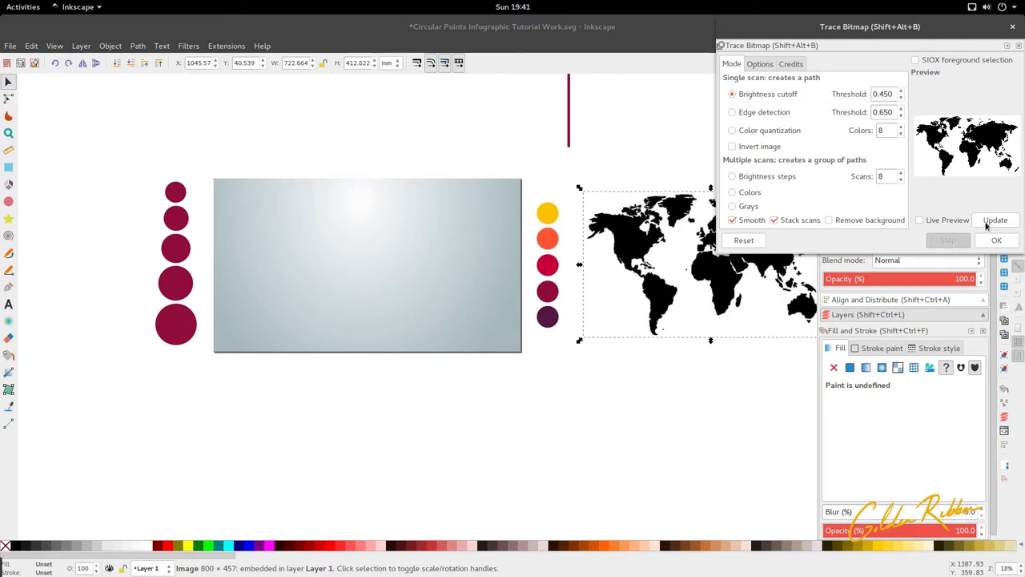
{"action": "left_click", "coordinate": [991, 247]}
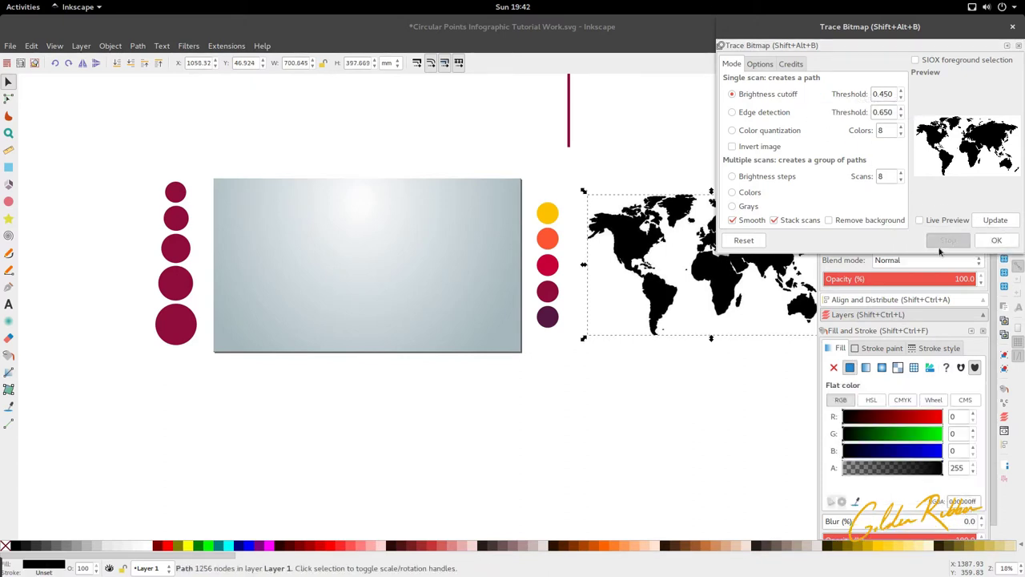
- Close the bitmap tracing dialog and move the traced world map path below the original image
{"action": "left_click", "coordinate": [1013, 28]}
{"action": "mouse_move", "coordinate": [732, 271]}
{"action": "left_mouse_down"}
{"action": "mouse_move", "coordinate": [699, 272]}
{"action": "mouse_move", "coordinate": [694, 471]}
{"action": "left_mouse_up"}
{"action": "key", "text": "F2"}
{"action": "key", "text": "F1"}
{"action": "key", "text": "Escape"}
- Delete the original embedded world map image, keeping the traced vector path
{"action": "left_click", "coordinate": [725, 300]}
{"action": "left_click_drag", "start_coordinate": [725, 300], "coordinate": [692, 299]}
{"action": "scroll", "coordinate": [706, 284], "scroll_direction": "down", "scroll_amount": 3}
{"action": "scroll", "coordinate": [641, 280], "scroll_direction": "right", "scroll_amount": 3}
{"action": "scroll", "coordinate": [549, 274], "scroll_direction": "up", "scroll_amount": 1}
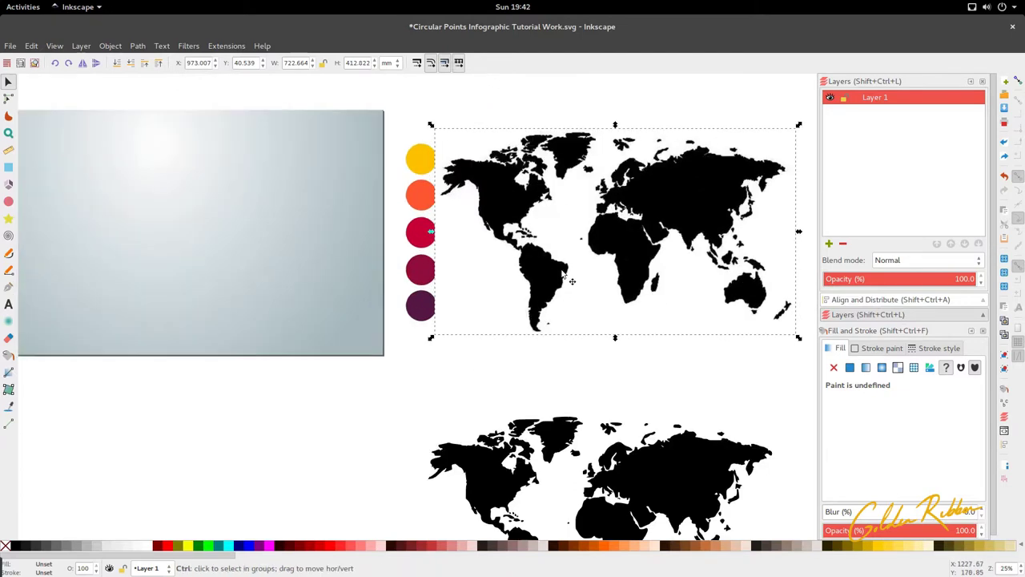
{"action": "scroll", "coordinate": [549, 274], "scroll_direction": "down", "scroll_amount": 2}
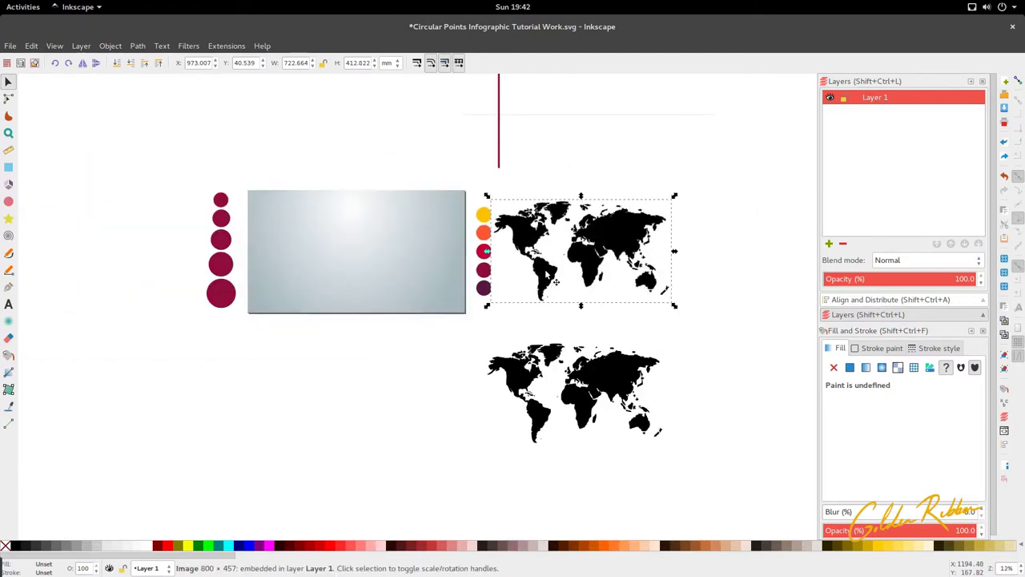
{"action": "key", "text": "Delete"}
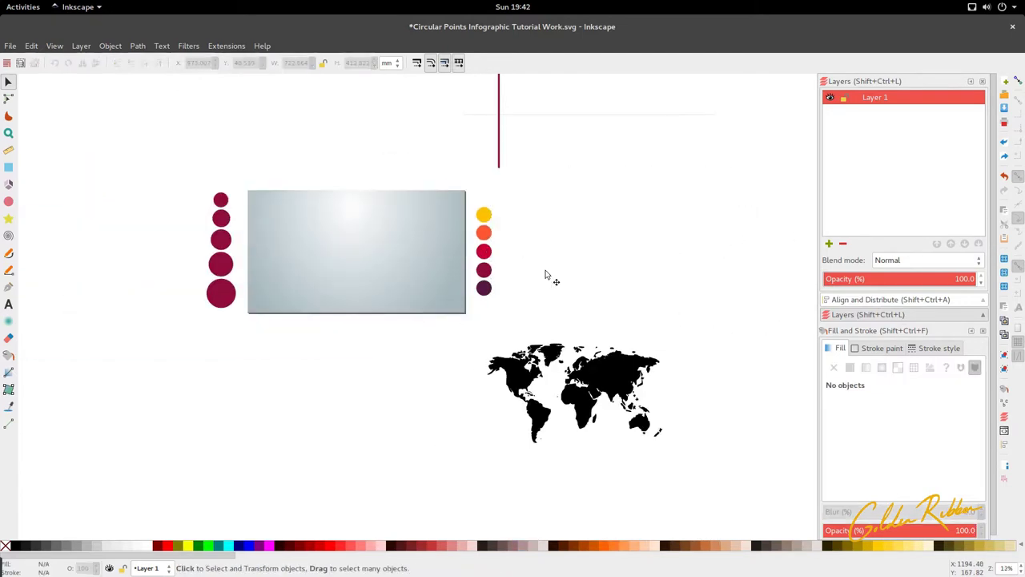
- Move the traced world map path up into the empty area beside the palette circles
{"action": "left_click_drag", "start_coordinate": [591, 406], "coordinate": [607, 259]}
{"action": "scroll", "coordinate": [533, 253], "scroll_direction": "up", "scroll_amount": 4}
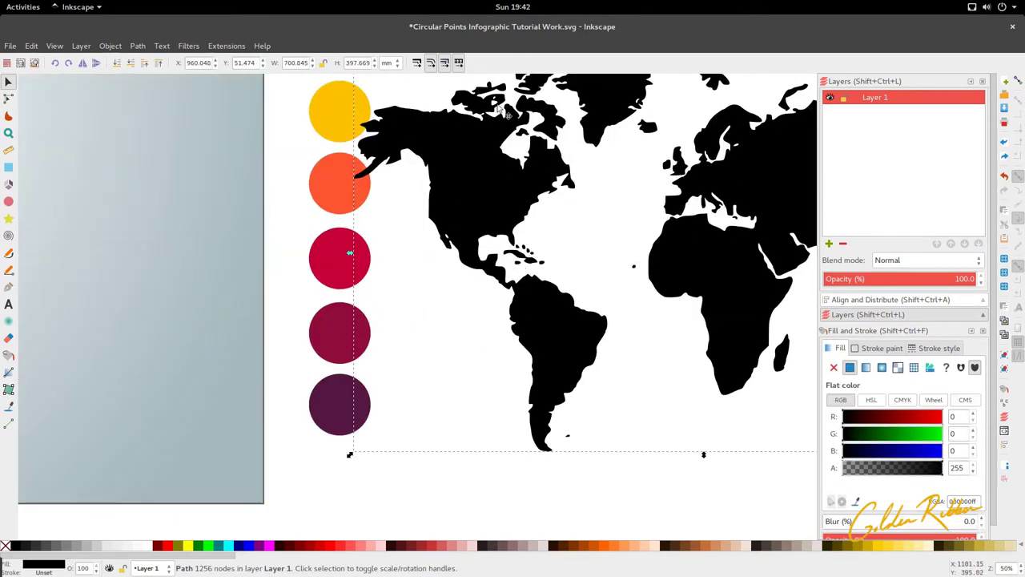
{"action": "scroll", "coordinate": [513, 222], "scroll_direction": "down", "scroll_amount": 3}
{"action": "left_click_drag", "start_coordinate": [516, 213], "coordinate": [534, 214]}
- Examine the traced world map path's nodes and the Simplify command available for reducing them
{"action": "key", "text": "F2"}
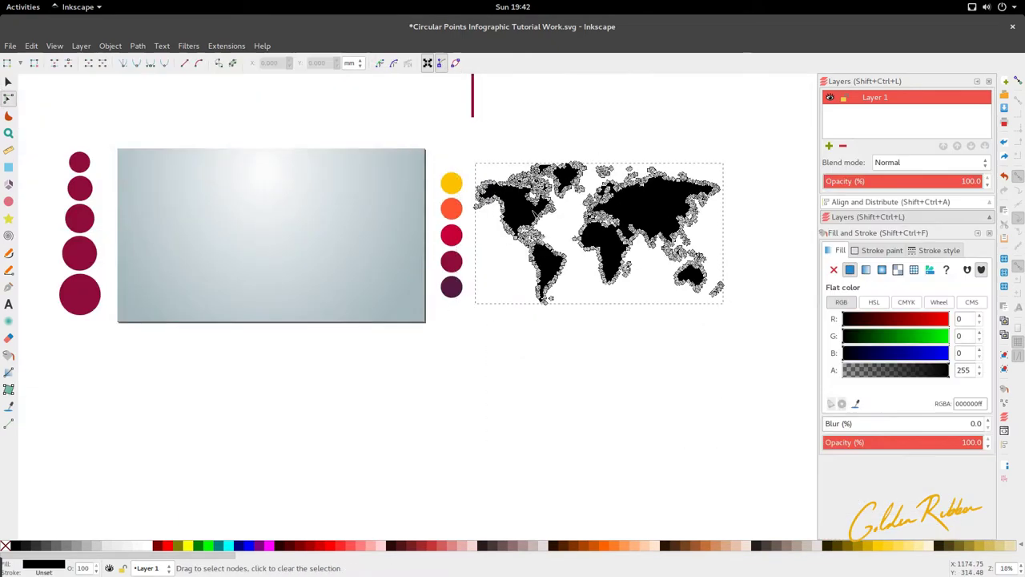
{"action": "left_click", "coordinate": [589, 295]}
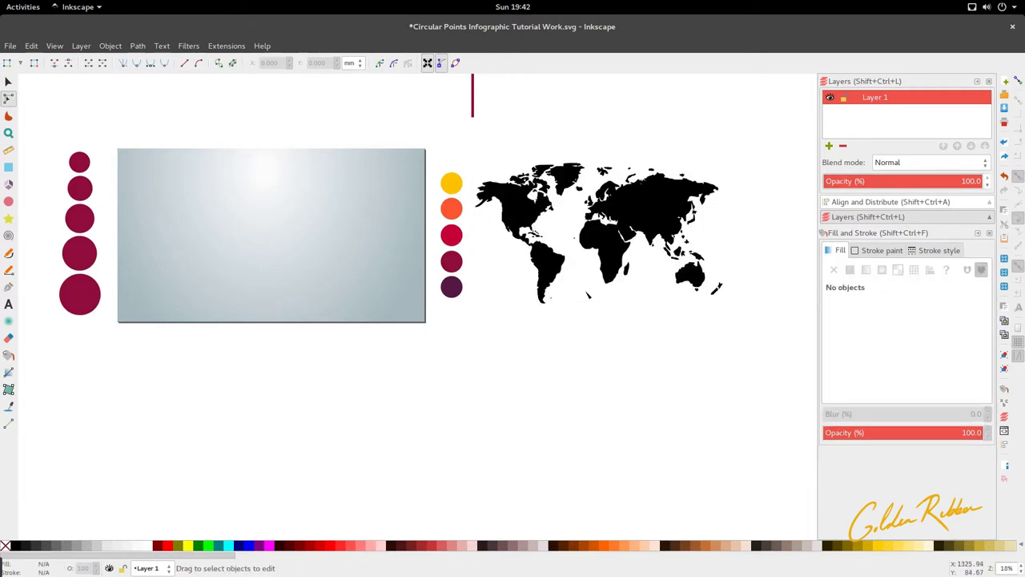
{"action": "left_click", "coordinate": [537, 210]}
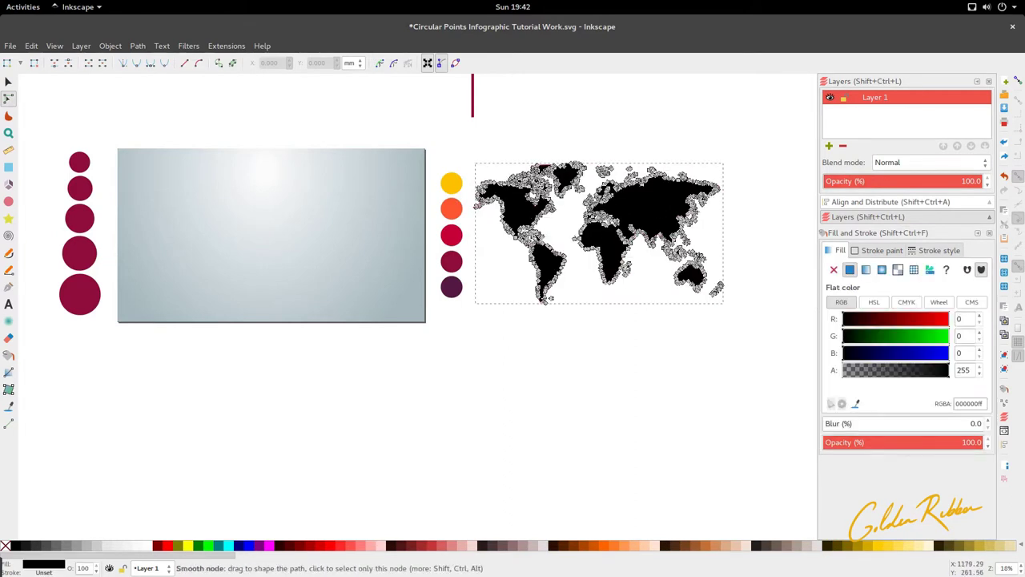
{"action": "key", "text": "s"}
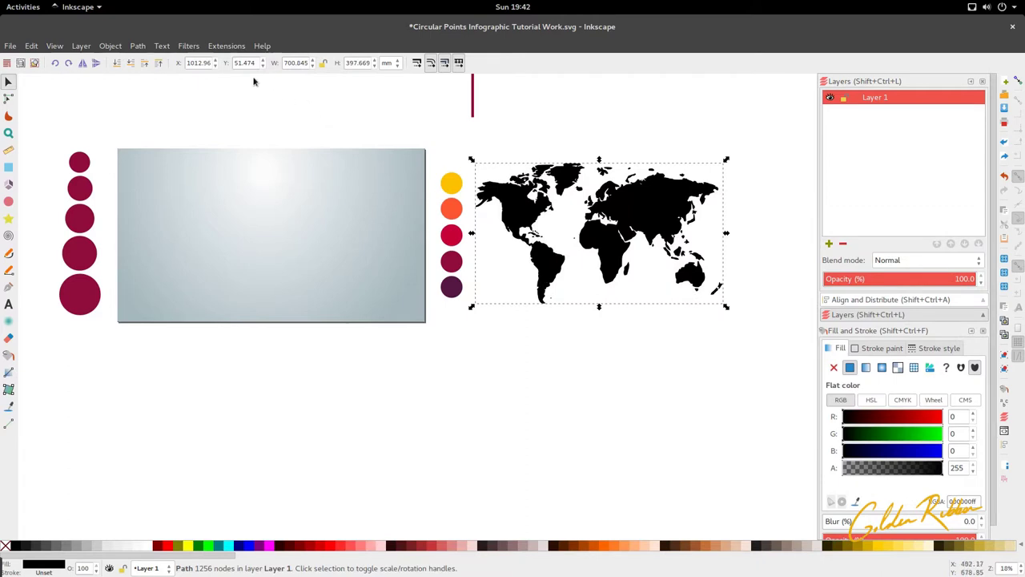
{"action": "left_click", "coordinate": [181, 48]}
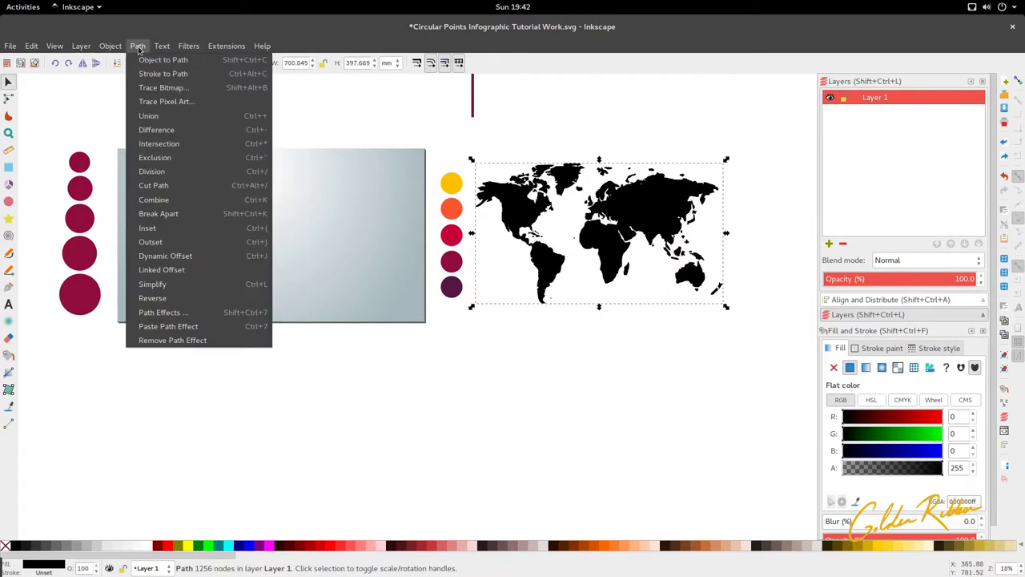
{"action": "left_click", "coordinate": [178, 287]}
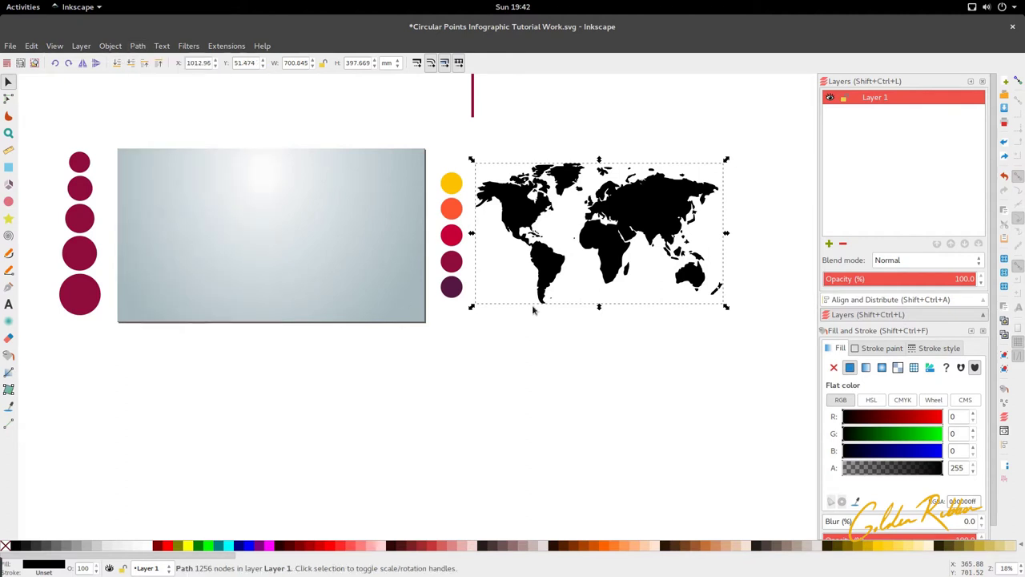
{"action": "key", "text": "n"}
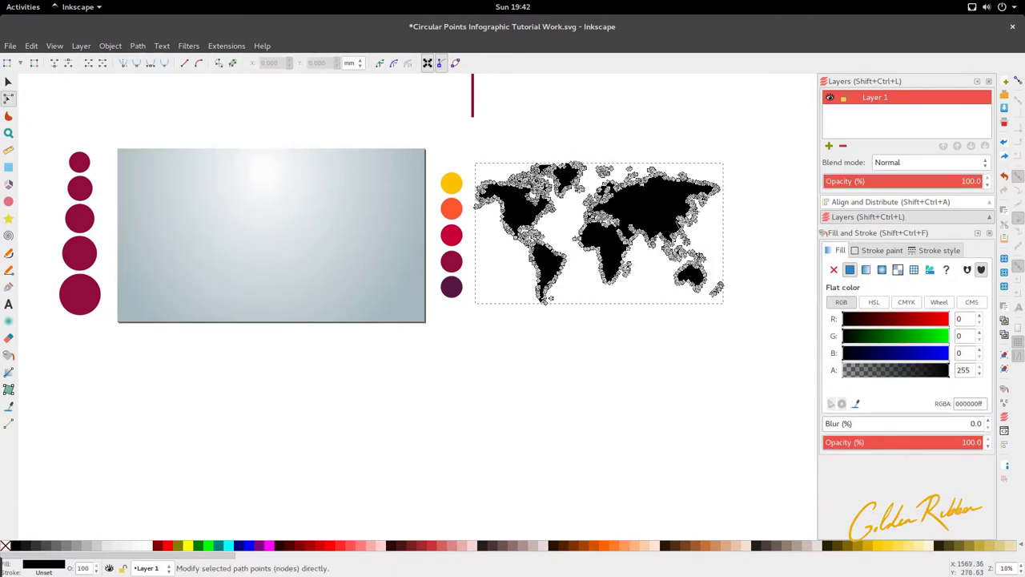
{"action": "key", "text": "s"}
- Shift the world map path slightly farther away from the palette circles
{"action": "scroll", "coordinate": [563, 247], "scroll_direction": "up", "scroll_amount": 1}
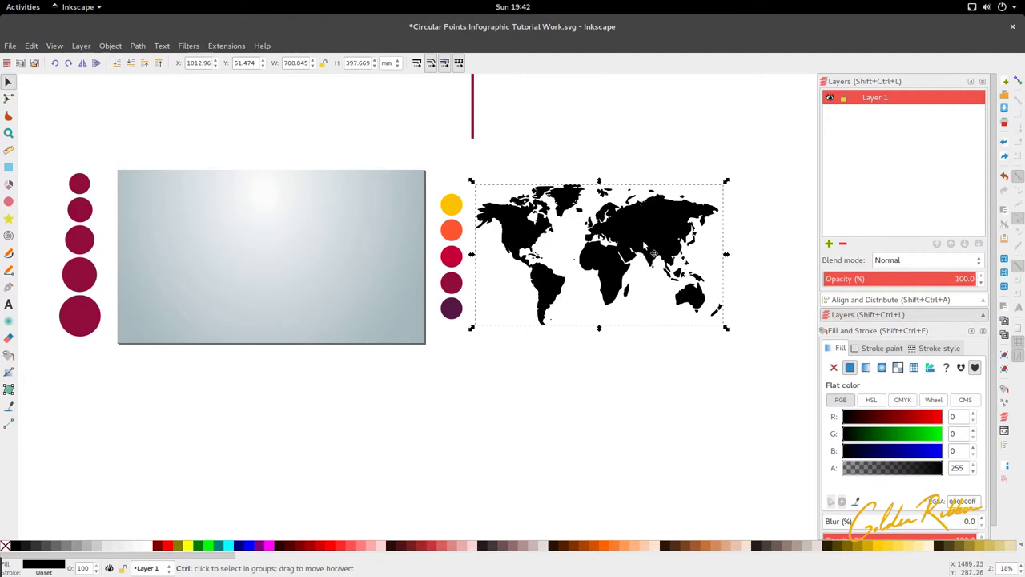
{"action": "scroll", "coordinate": [638, 244], "scroll_direction": "up", "scroll_amount": 8}
{"action": "scroll", "coordinate": [594, 249], "scroll_direction": "right", "scroll_amount": 6}
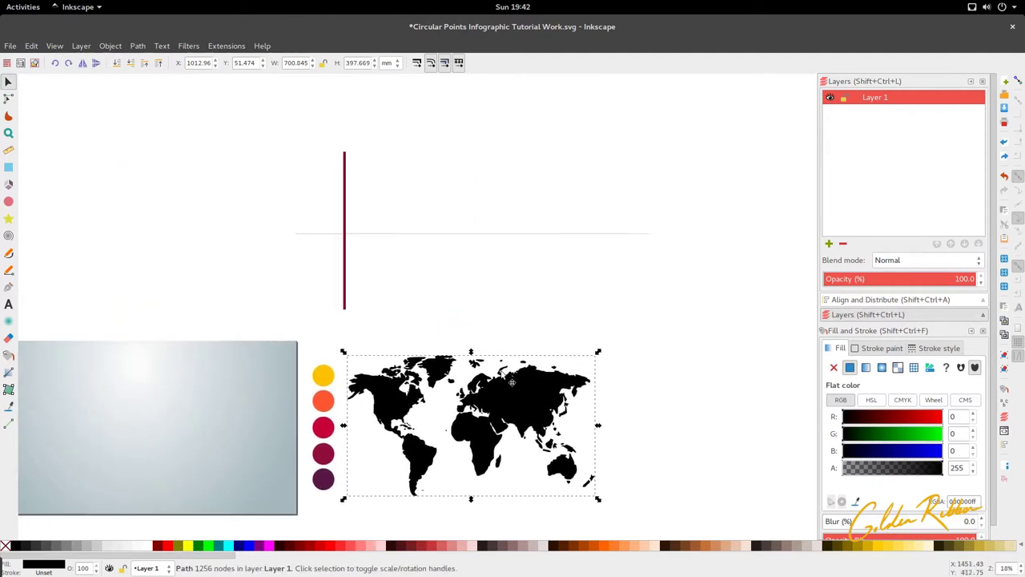
{"action": "left_click_drag", "start_coordinate": [504, 378], "coordinate": [528, 388]}
{"action": "scroll", "coordinate": [399, 223], "scroll_direction": "down", "scroll_amount": 2}
{"action": "scroll", "coordinate": [399, 223], "scroll_direction": "up", "scroll_amount": 1}
- Shift the vertical crimson rectangle slightly left along the horizontal line and check its editable rectangle shape
{"action": "left_click", "coordinate": [343, 237]}
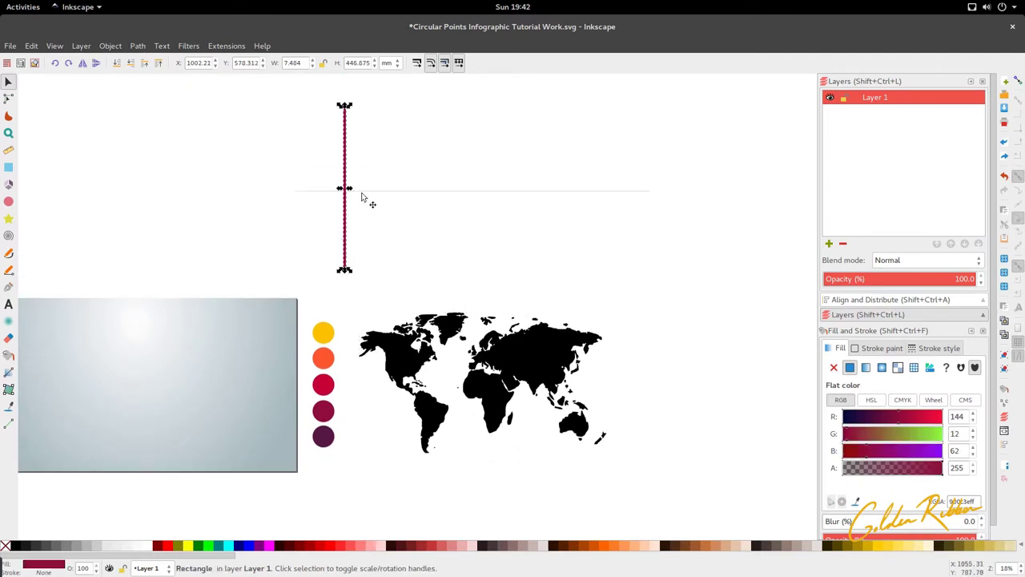
{"action": "left_click_drag", "start_coordinate": [348, 214], "coordinate": [339, 216]}
{"action": "key", "text": "r"}
{"action": "scroll", "coordinate": [340, 104], "scroll_direction": "up", "scroll_amount": 4}
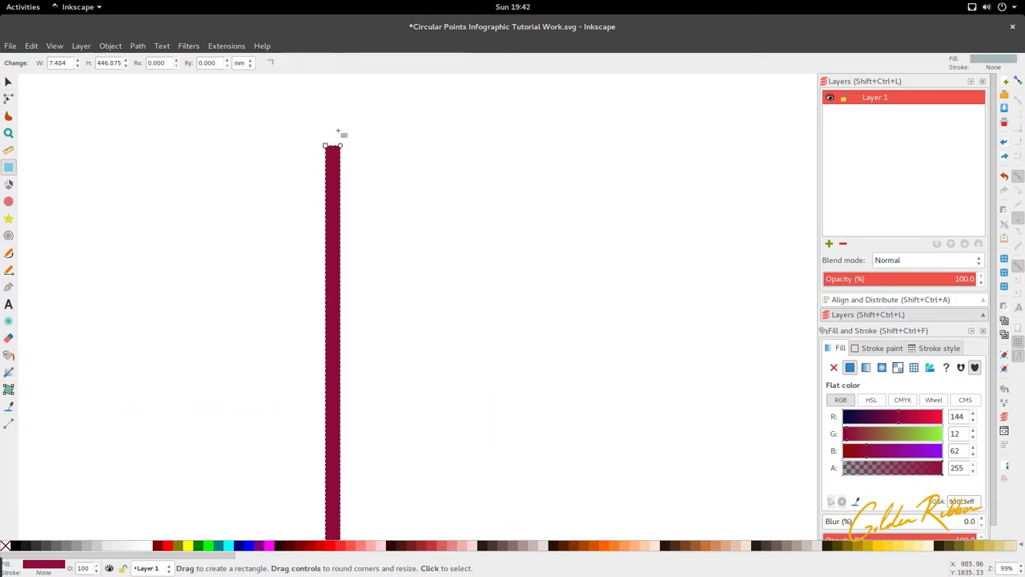
{"action": "scroll", "coordinate": [358, 183], "scroll_direction": "down", "scroll_amount": 4}
{"action": "key", "text": "s"}
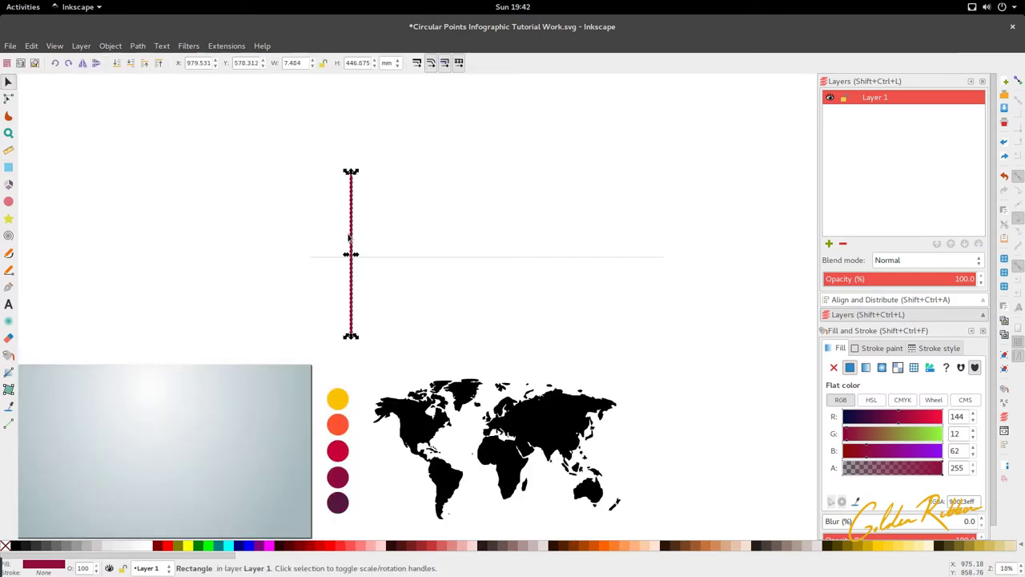
- Try moving the vertical crimson rectangle down beside the world map
{"action": "scroll", "coordinate": [348, 218], "scroll_direction": "down", "scroll_amount": 3}
{"action": "left_click_drag", "start_coordinate": [345, 217], "coordinate": [373, 412]}
{"action": "key", "text": "ctrl+z"}
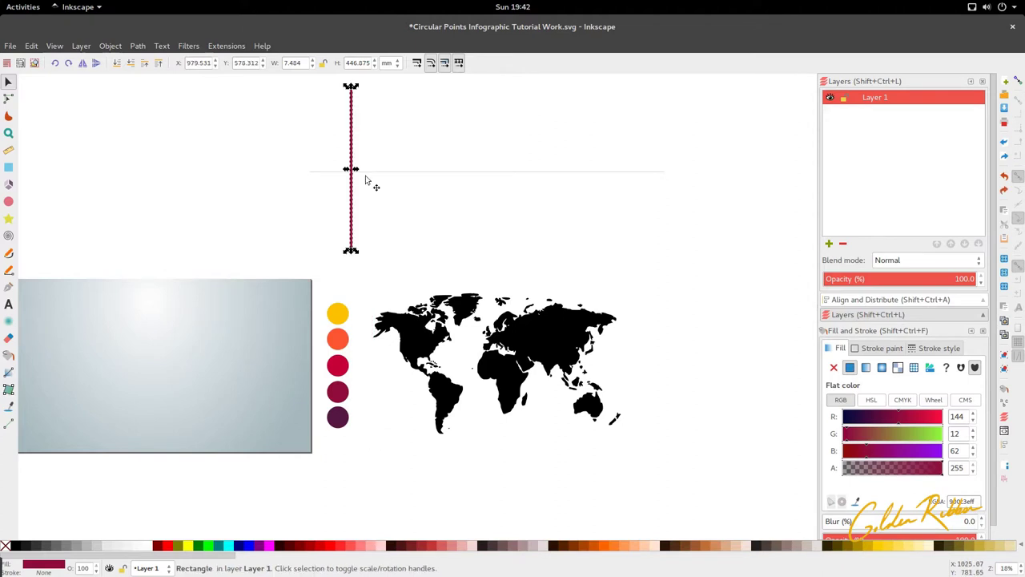
- Check the thin horizontal line's two end nodes, shift the line slightly left and deselect it
{"action": "scroll", "coordinate": [362, 208], "scroll_direction": "up", "scroll_amount": 3}
{"action": "left_click", "coordinate": [371, 260]}
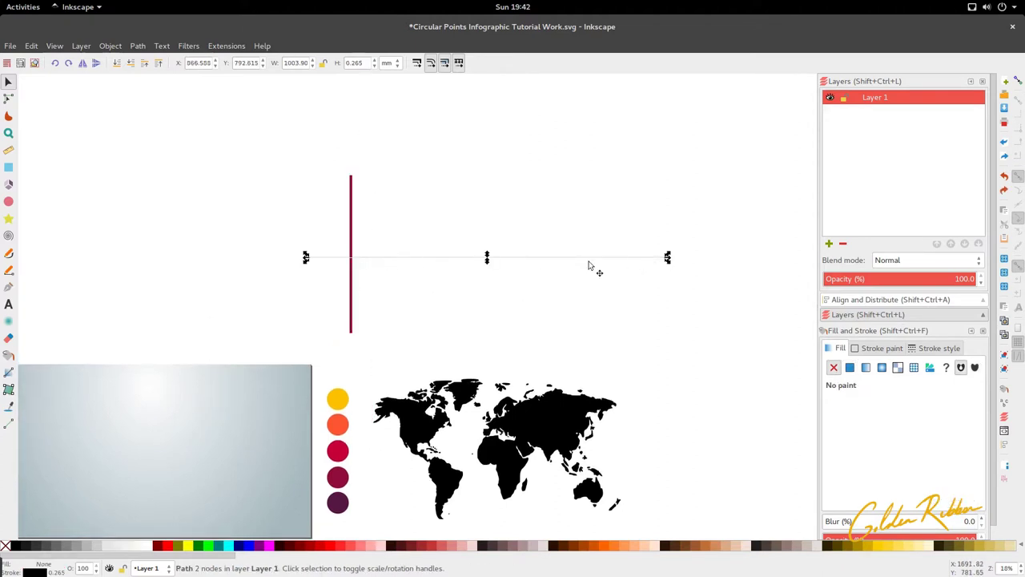
{"action": "key", "text": "n"}
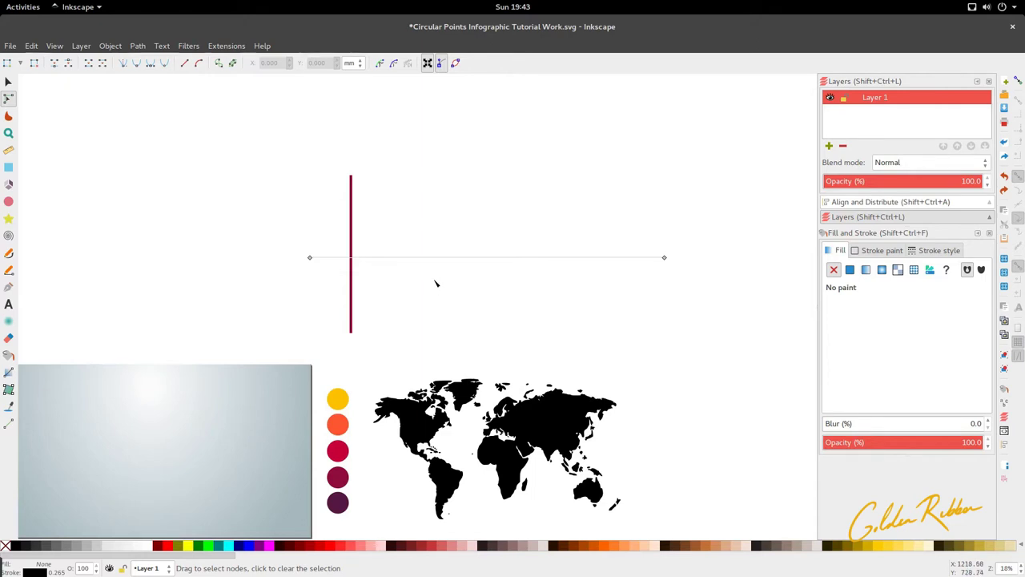
{"action": "key", "text": "s"}
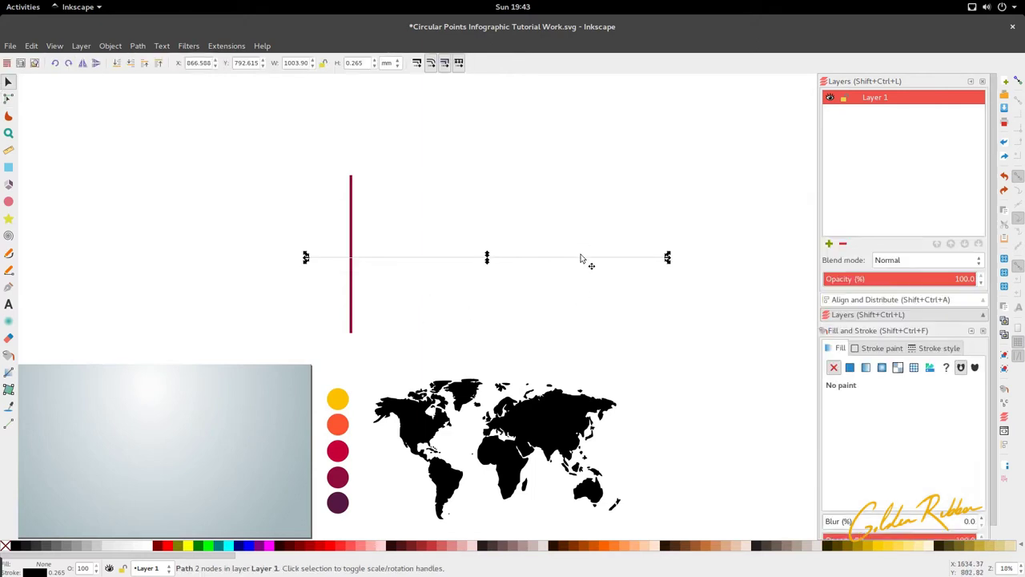
{"action": "mouse_move", "coordinate": [581, 258]}
{"action": "left_mouse_down"}
{"action": "mouse_move", "coordinate": [584, 451]}
{"action": "mouse_move", "coordinate": [571, 258]}
{"action": "left_mouse_up"}
{"action": "left_click", "coordinate": [546, 323]}
- Apply Pattern along Path to the vertical rectangle and horizontal line, using repeated copies, Snake deformation, spacing 3.0 and a duplicated pattern
{"action": "scroll", "coordinate": [362, 250], "scroll_direction": "up", "scroll_amount": 3}
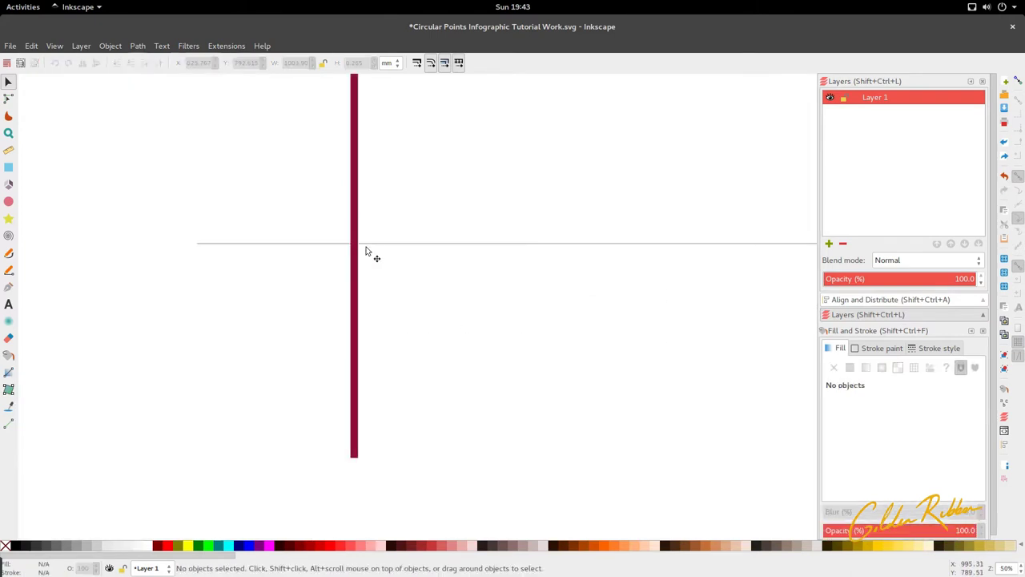
{"action": "left_click", "coordinate": [366, 247]}
{"action": "left_click", "coordinate": [352, 265]}
{"action": "scroll", "coordinate": [383, 240], "scroll_direction": "down", "scroll_amount": 3}
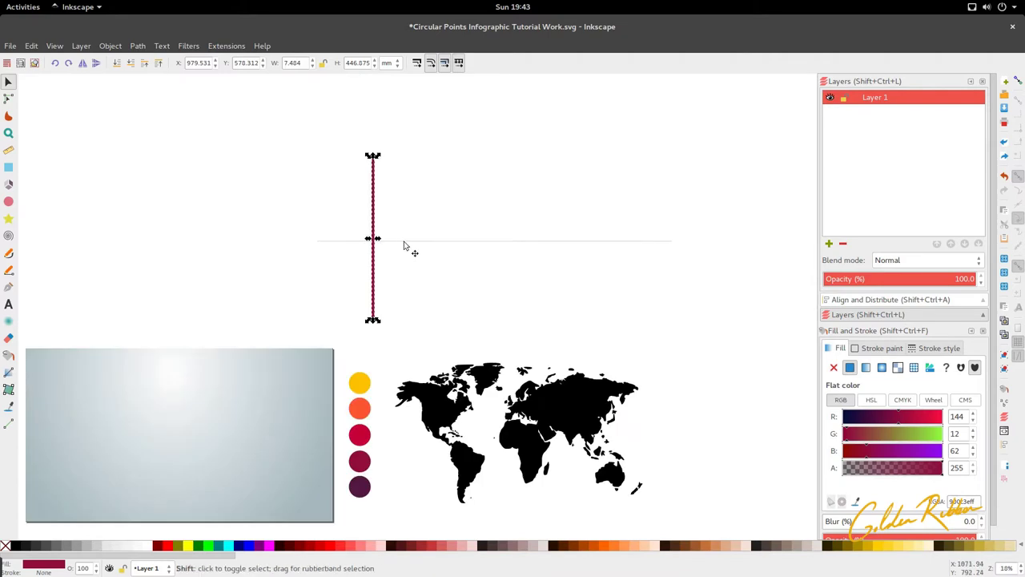
{"action": "left_click", "coordinate": [405, 247], "text": "shift"}
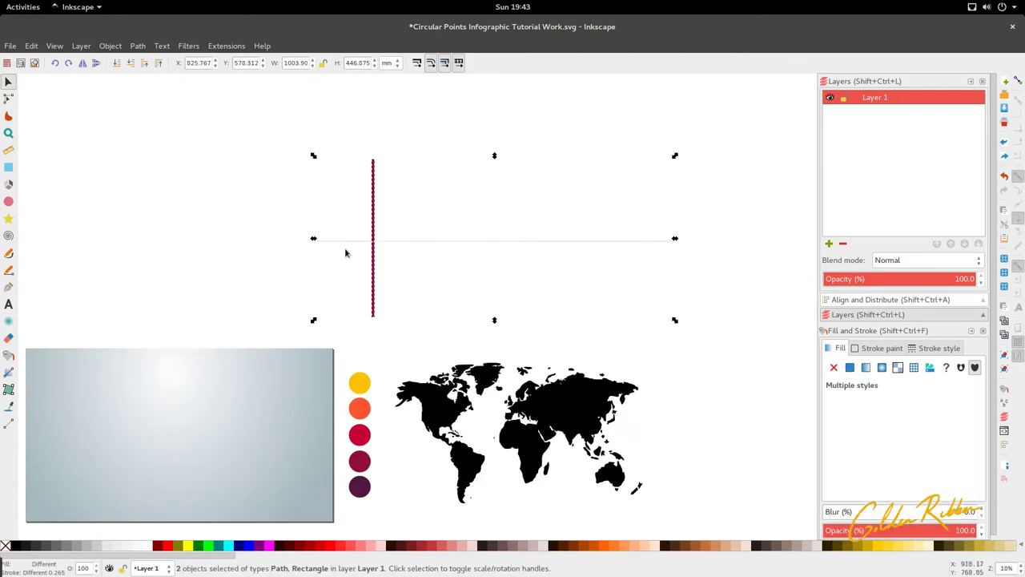
{"action": "left_click", "coordinate": [189, 46]}
{"action": "mouse_move", "coordinate": [227, 45]}
{"action": "mouse_move", "coordinate": [246, 157]}
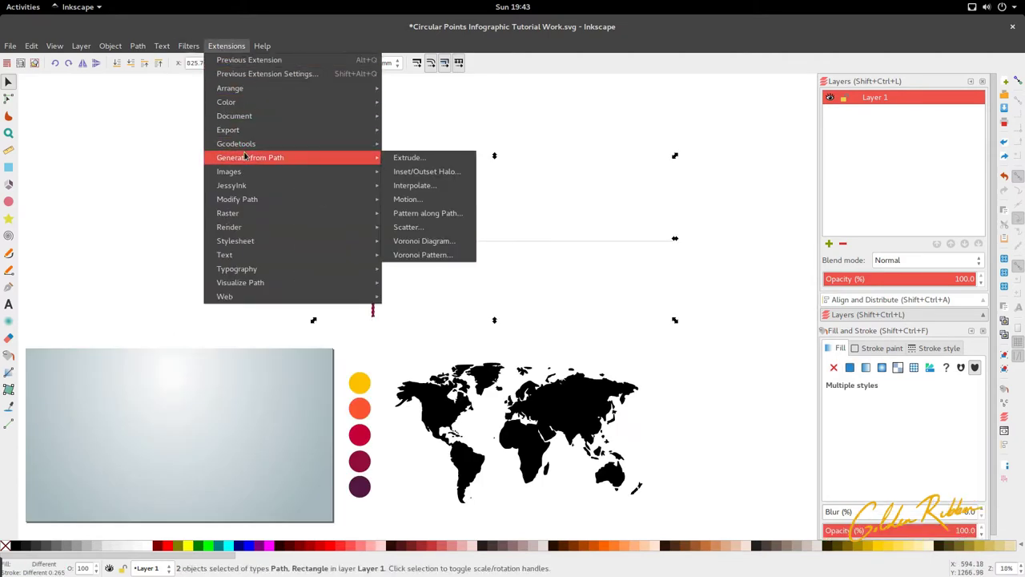
{"action": "left_click", "coordinate": [425, 214]}
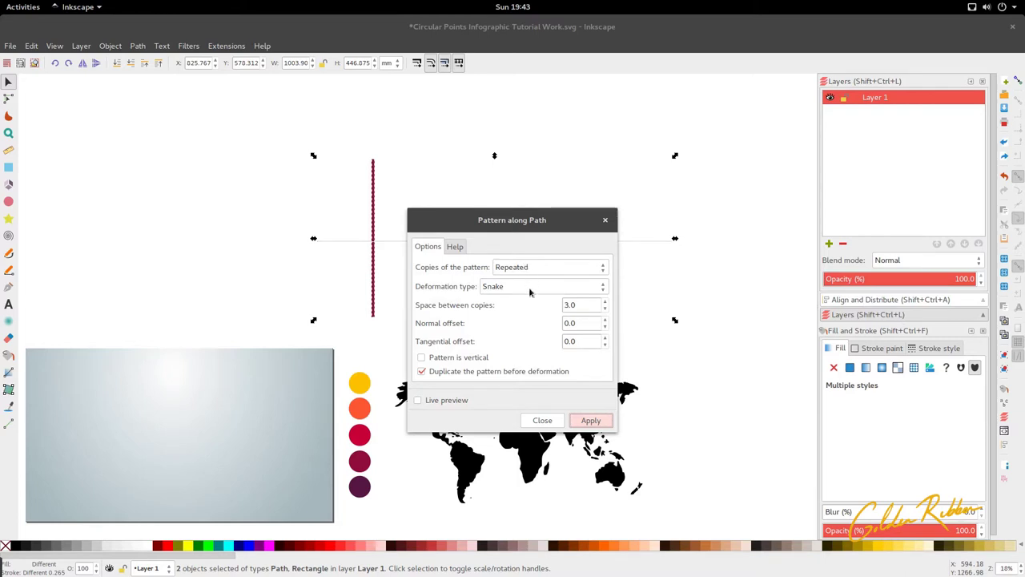
{"action": "left_click", "coordinate": [584, 305]}
{"action": "left_click", "coordinate": [584, 424]}
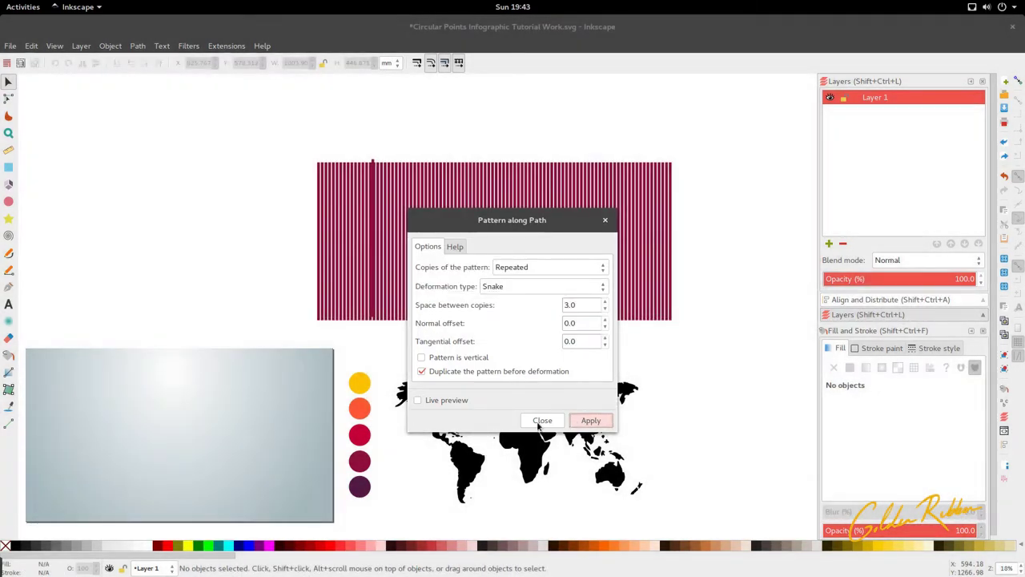
{"action": "left_click", "coordinate": [542, 421]}
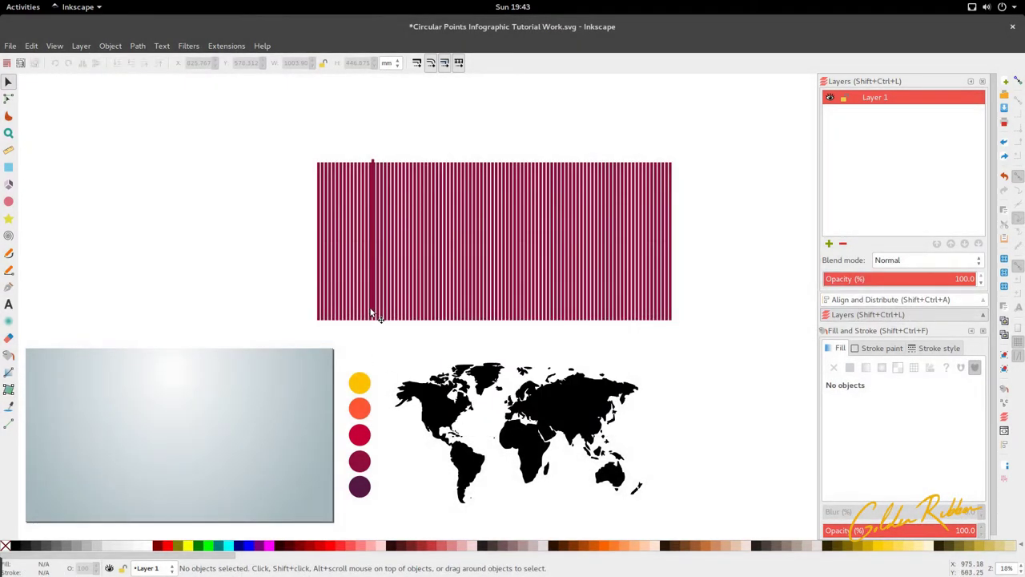
{"action": "scroll", "coordinate": [371, 309], "scroll_direction": "up", "scroll_amount": 2}
{"action": "left_click_drag", "start_coordinate": [370, 308], "coordinate": [172, 307]}
{"action": "key", "text": "ctrl+z"}
- Separate the striped pattern from its source rectangle and horizontal line, delete both sources, and place the pattern above the world map
{"action": "scroll", "coordinate": [293, 284], "scroll_direction": "down", "scroll_amount": 3}
{"action": "left_click_drag", "start_coordinate": [293, 286], "coordinate": [369, 286]}
{"action": "left_click", "coordinate": [323, 286]}
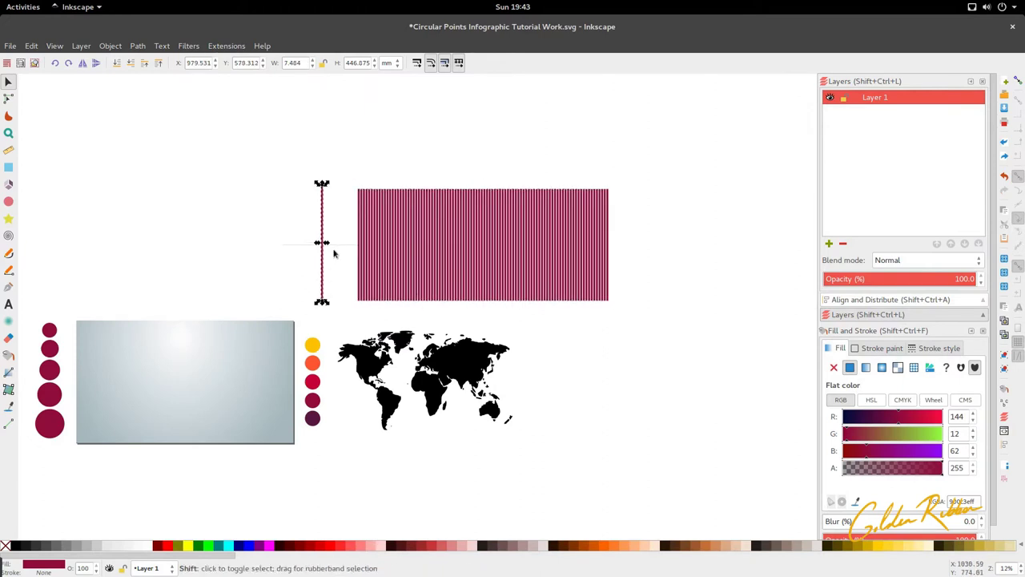
{"action": "left_click", "coordinate": [337, 252], "text": "shift"}
{"action": "key", "text": "Delete"}
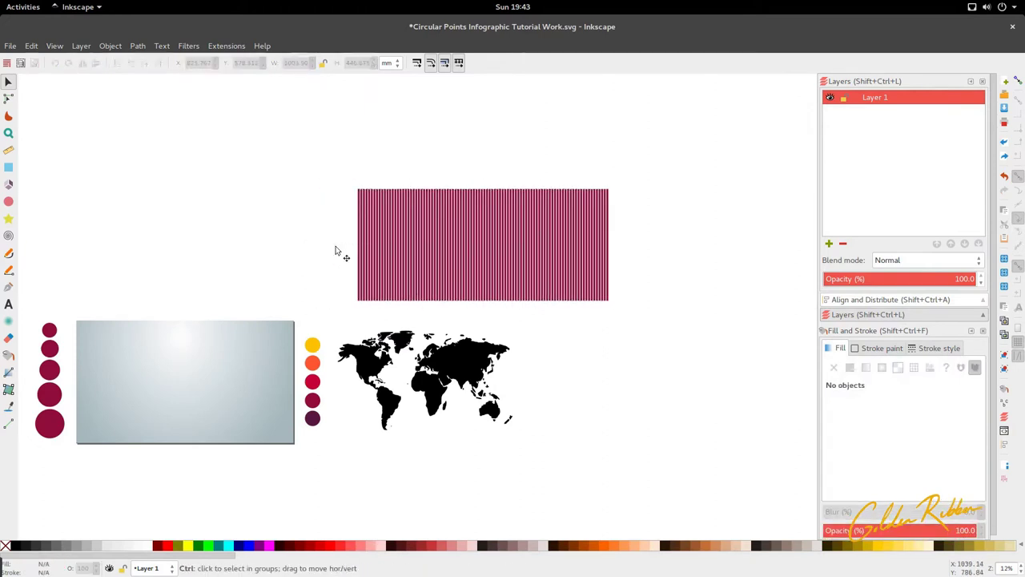
{"action": "left_click_drag", "start_coordinate": [406, 269], "coordinate": [336, 284]}
- Examine the striped pattern's bars and spacing up close and compare its size with the background and world map
{"action": "scroll", "coordinate": [338, 285], "scroll_direction": "up", "scroll_amount": 3}
{"action": "scroll", "coordinate": [337, 284], "scroll_direction": "up", "scroll_amount": 1}
{"action": "scroll", "coordinate": [200, 285], "scroll_direction": "up", "scroll_amount": 5}
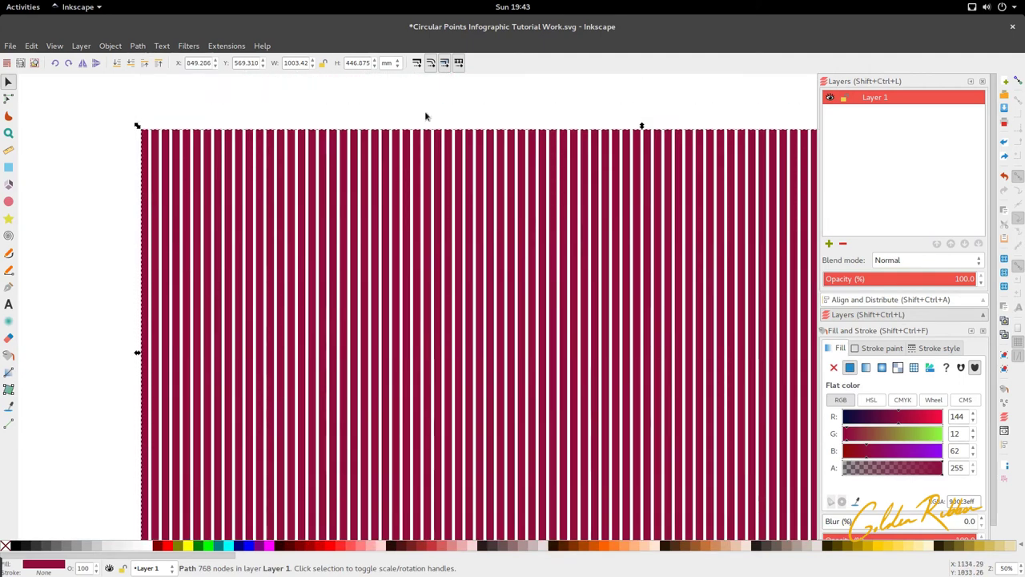
{"action": "scroll", "coordinate": [425, 117], "scroll_direction": "down", "scroll_amount": 3}
{"action": "scroll", "coordinate": [450, 214], "scroll_direction": "up", "scroll_amount": 1}
{"action": "scroll", "coordinate": [320, 256], "scroll_direction": "up", "scroll_amount": 2}
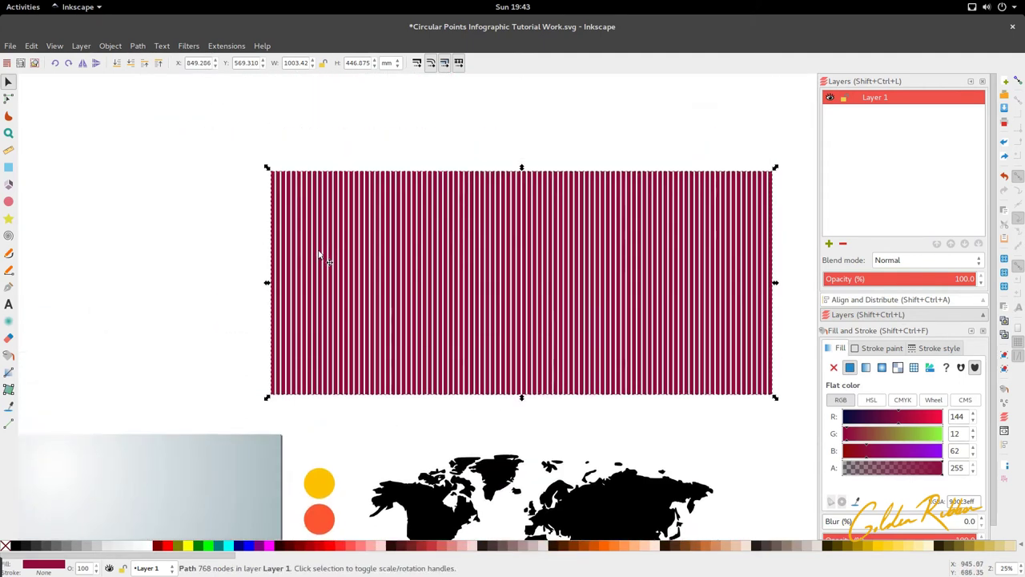
{"action": "scroll", "coordinate": [315, 255], "scroll_direction": "down", "scroll_amount": 2}
{"action": "scroll", "coordinate": [314, 255], "scroll_direction": "down", "scroll_amount": 3}
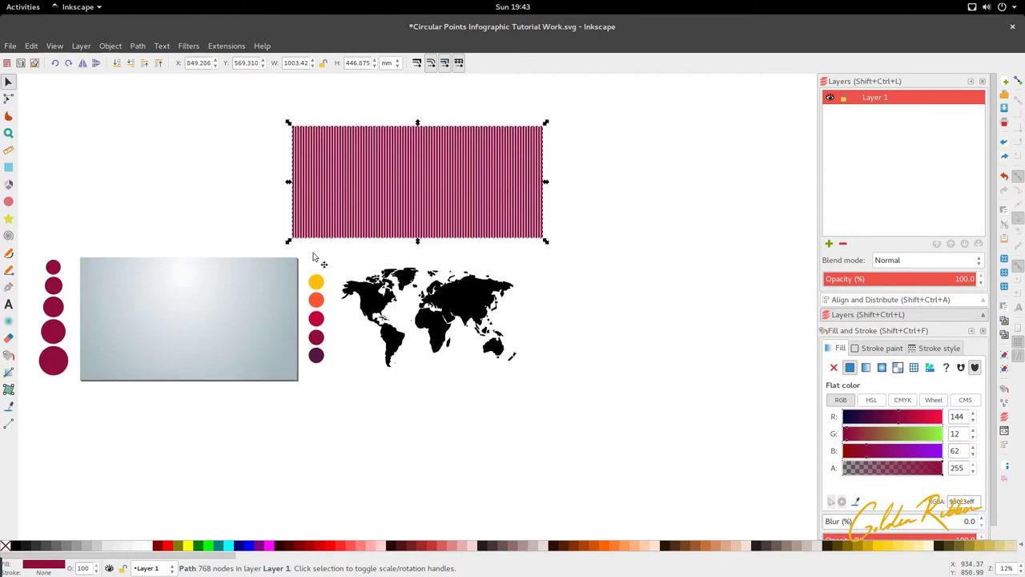
{"action": "scroll", "coordinate": [323, 228], "scroll_direction": "up", "scroll_amount": 2}
{"action": "scroll", "coordinate": [366, 222], "scroll_direction": "down", "scroll_amount": 2}
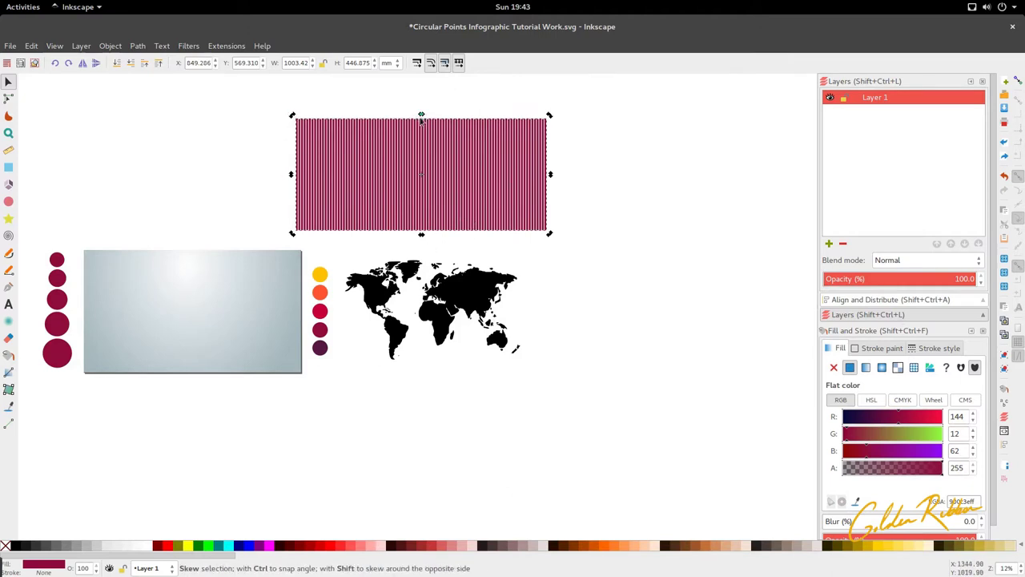
- Skew the striped pattern horizontally so its bars lean right, and move it over the world map
{"action": "left_click_drag", "start_coordinate": [422, 116], "coordinate": [437, 126]}
{"action": "left_click_drag", "start_coordinate": [445, 174], "coordinate": [502, 445]}
{"action": "scroll", "coordinate": [481, 301], "scroll_direction": "up", "scroll_amount": 2, "text": "ctrl"}
- Raise the world map path above the slanted stripes and center it over them
{"action": "left_click", "coordinate": [489, 240]}
{"action": "key", "text": "ctrl+z"}
{"action": "scroll", "coordinate": [491, 161], "scroll_direction": "down", "scroll_amount": 3, "text": "ctrl"}
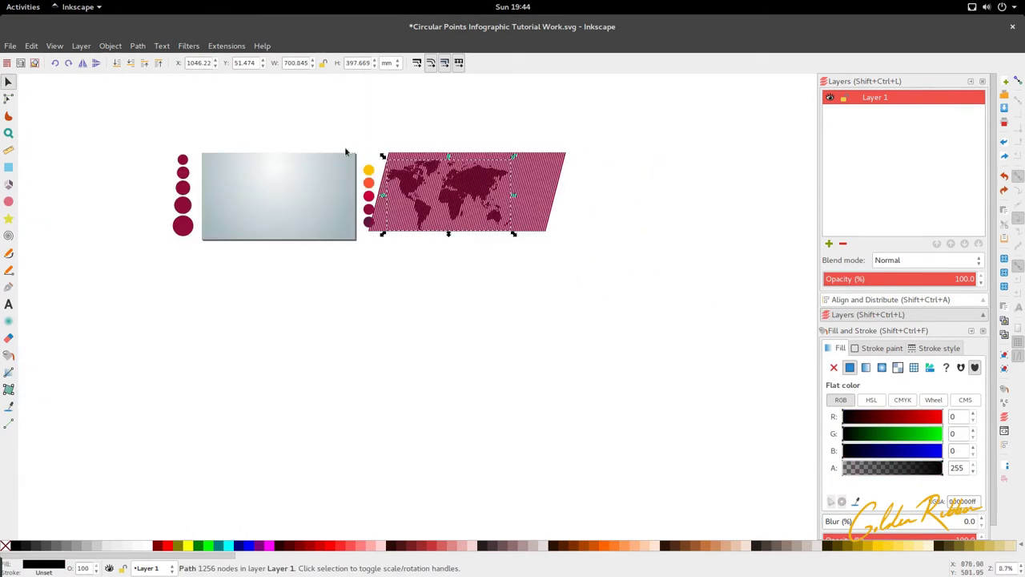
{"action": "left_click", "coordinate": [158, 62]}
{"action": "scroll", "coordinate": [454, 140], "scroll_direction": "up", "scroll_amount": 3, "text": "ctrl"}
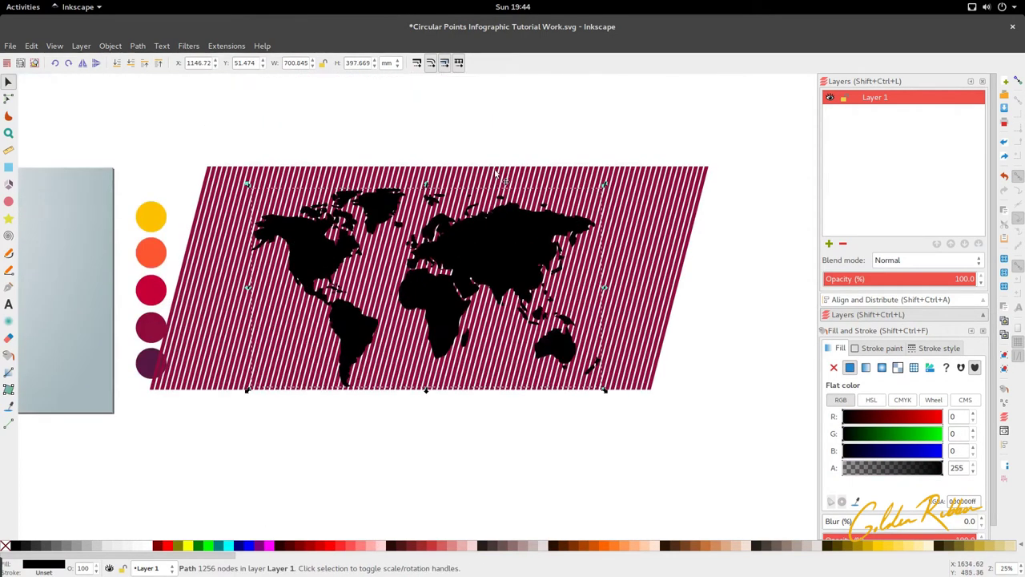
- Center the world map vertically on the slanted stripes and shift both sideways, clear of the colour palette circles
{"action": "left_click_drag", "start_coordinate": [504, 253], "coordinate": [502, 242]}
{"action": "scroll", "coordinate": [502, 241], "scroll_direction": "down", "scroll_amount": 3, "text": "ctrl"}
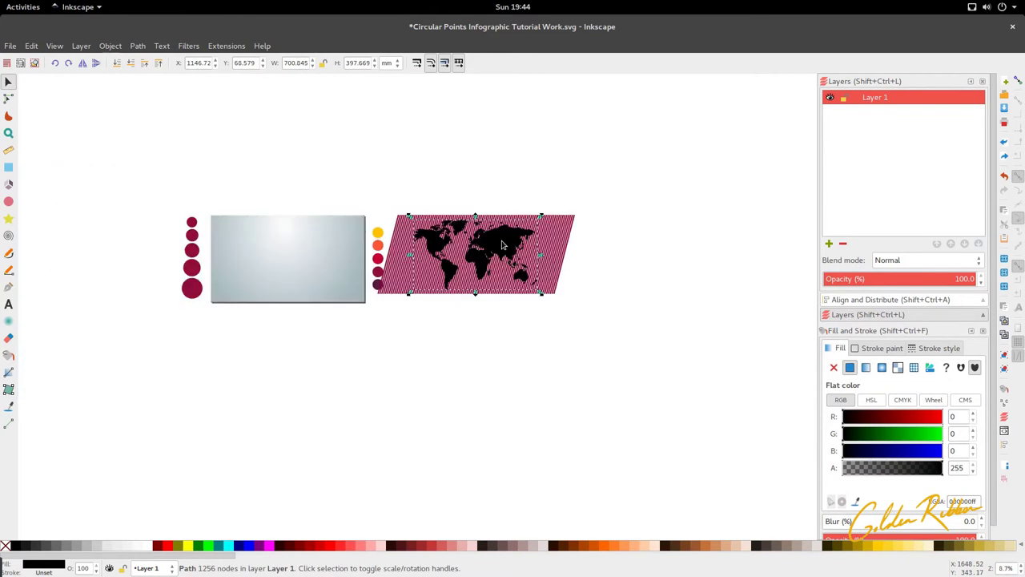
{"action": "left_click", "coordinate": [516, 289], "text": "shift"}
{"action": "left_click_drag", "start_coordinate": [507, 289], "coordinate": [519, 293]}
{"action": "key", "text": "Escape"}
{"action": "left_click", "coordinate": [490, 271]}
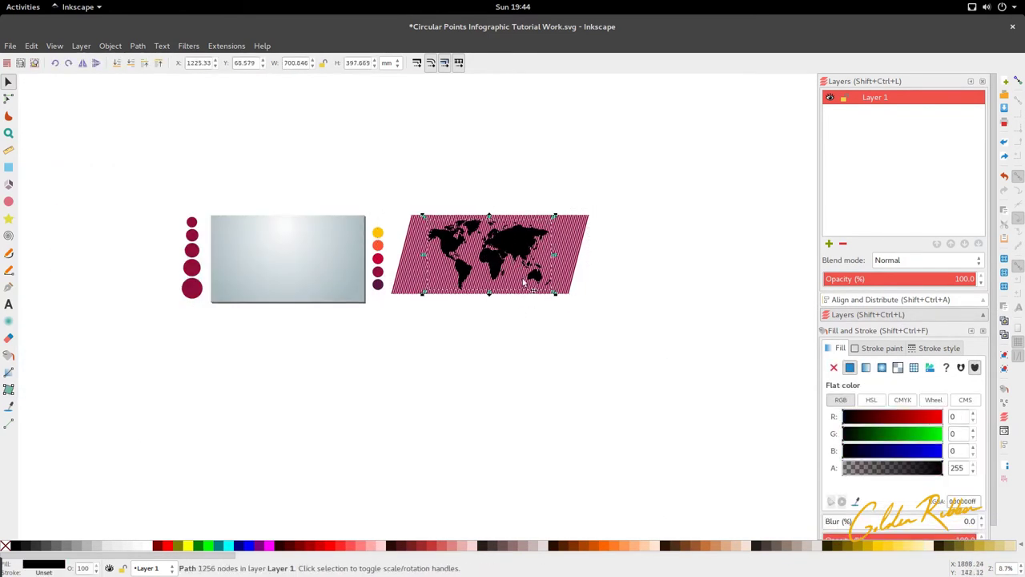
- Try a Union of the world map and the slanted stripes, and undo it
{"action": "left_click", "coordinate": [401, 269], "text": "shift"}
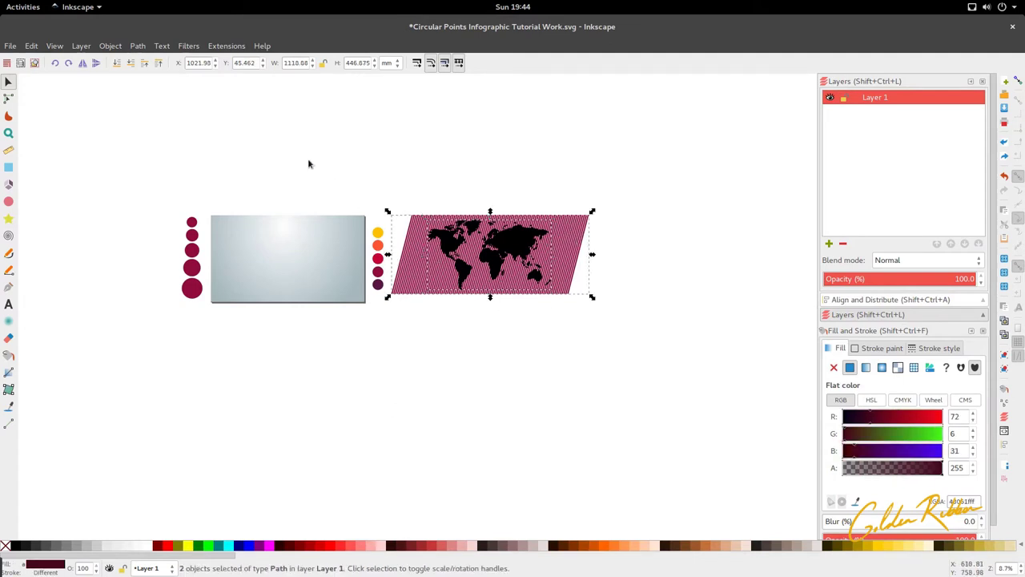
{"action": "left_click", "coordinate": [137, 45]}
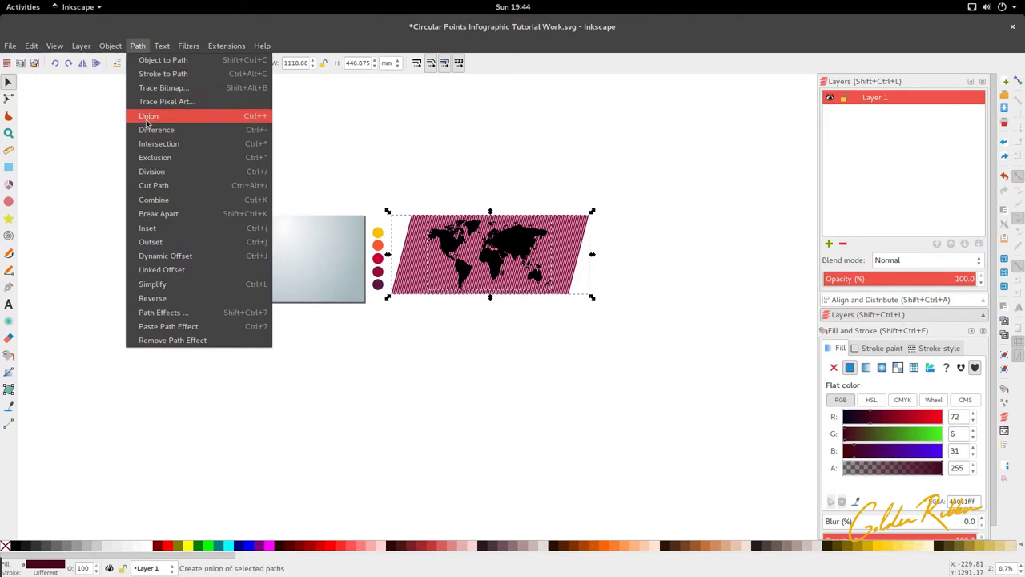
{"action": "left_click", "coordinate": [152, 114]}
{"action": "key", "text": "ctrl+z"}
- Apply Intersection to the world map and the slanted stripes to get a striped world map
{"action": "left_click", "coordinate": [479, 256]}
{"action": "left_click", "coordinate": [535, 245], "text": "shift"}
{"action": "left_click", "coordinate": [138, 46]}
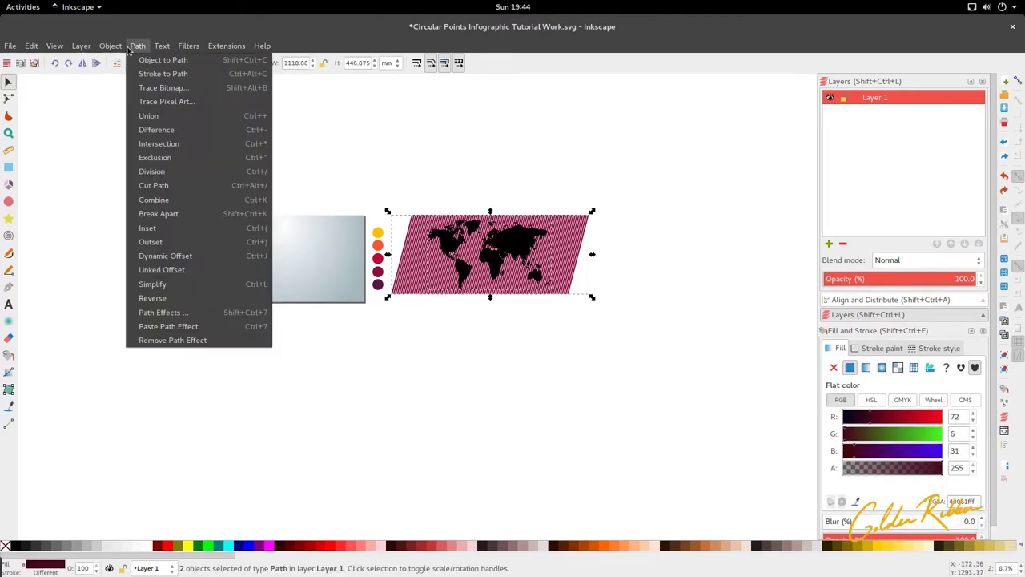
{"action": "left_click", "coordinate": [152, 142]}
{"action": "left_click", "coordinate": [412, 180]}
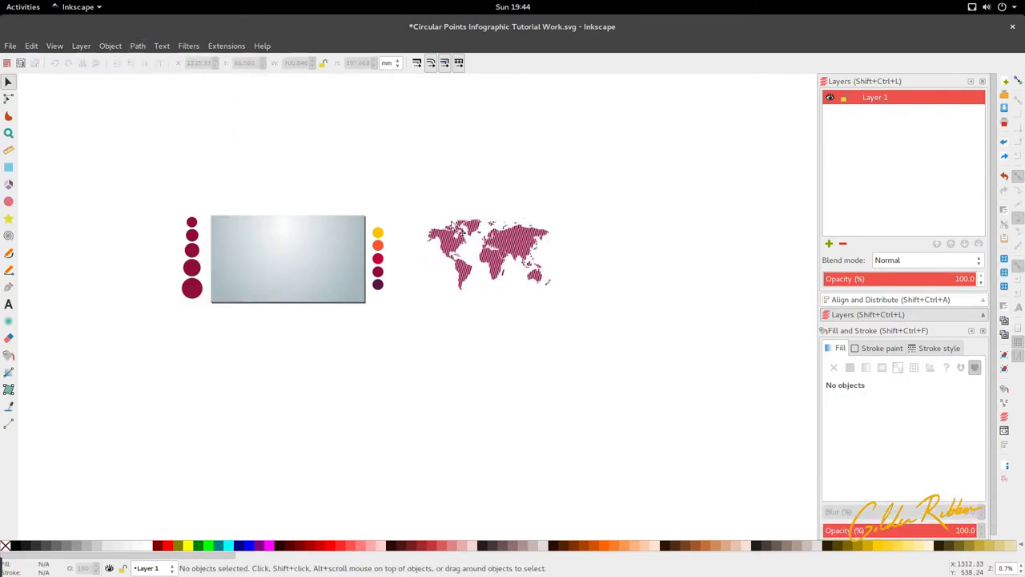
- Move the striped world map onto the middle of the gradient background rectangle
{"action": "scroll", "coordinate": [461, 263], "scroll_direction": "up", "scroll_amount": 2}
{"action": "scroll", "coordinate": [460, 262], "scroll_direction": "left", "scroll_amount": 4}
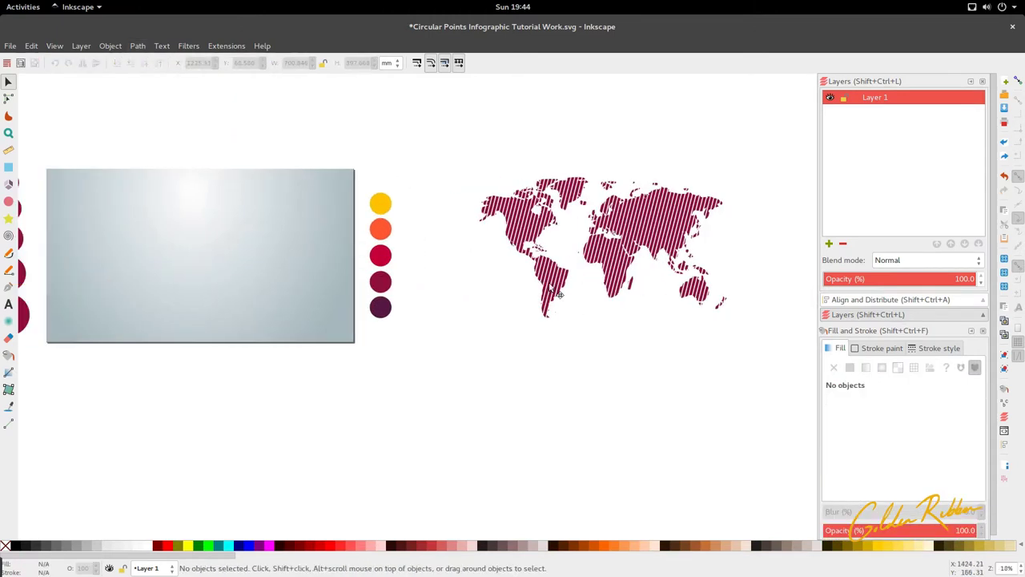
{"action": "left_click_drag", "start_coordinate": [559, 296], "coordinate": [138, 303]}
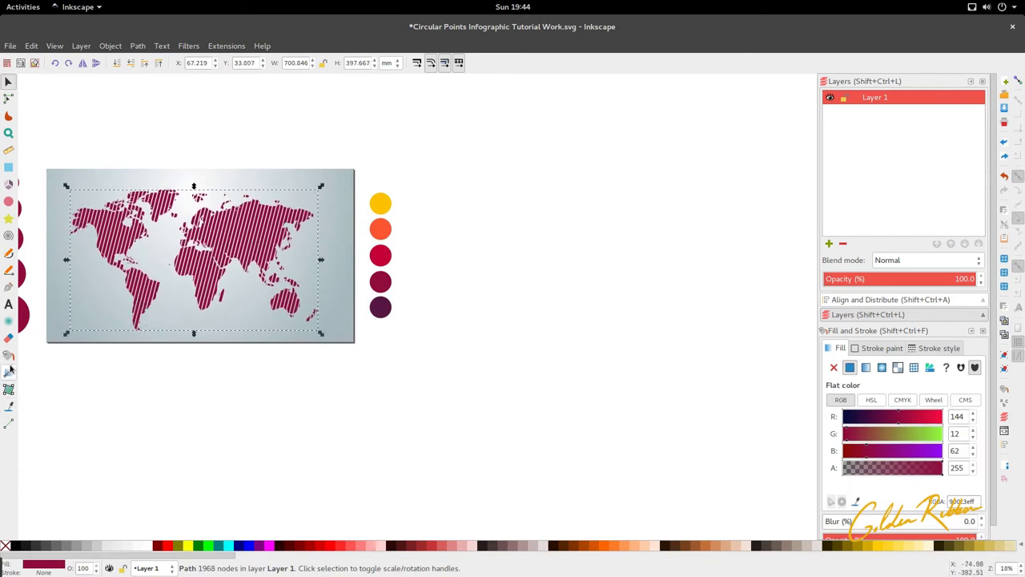
- Recolour the striped world map with the grey-blue a5b8bc sampled from the background's lower corner
{"action": "left_click", "coordinate": [9, 404]}
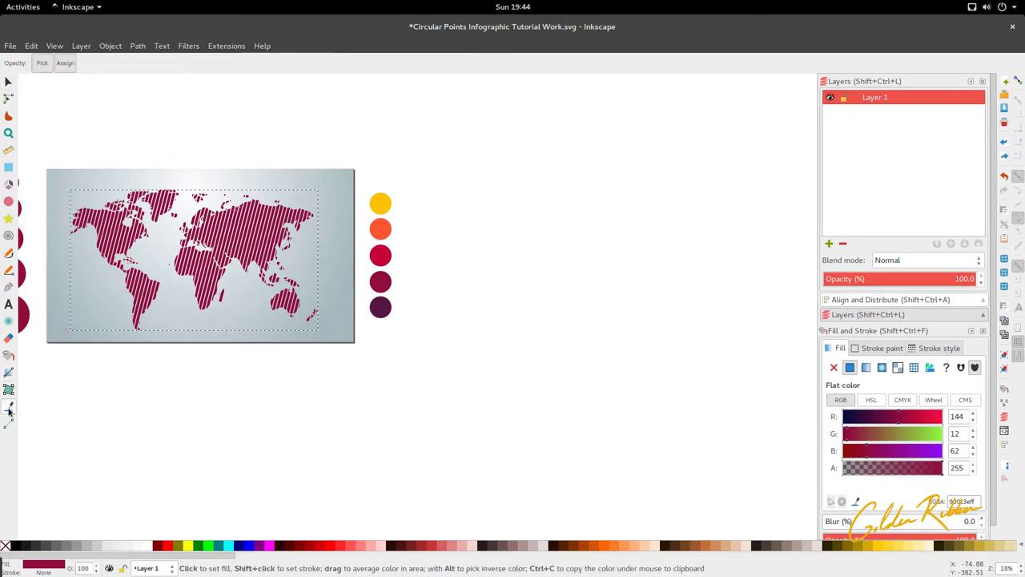
{"action": "left_click", "coordinate": [351, 337]}
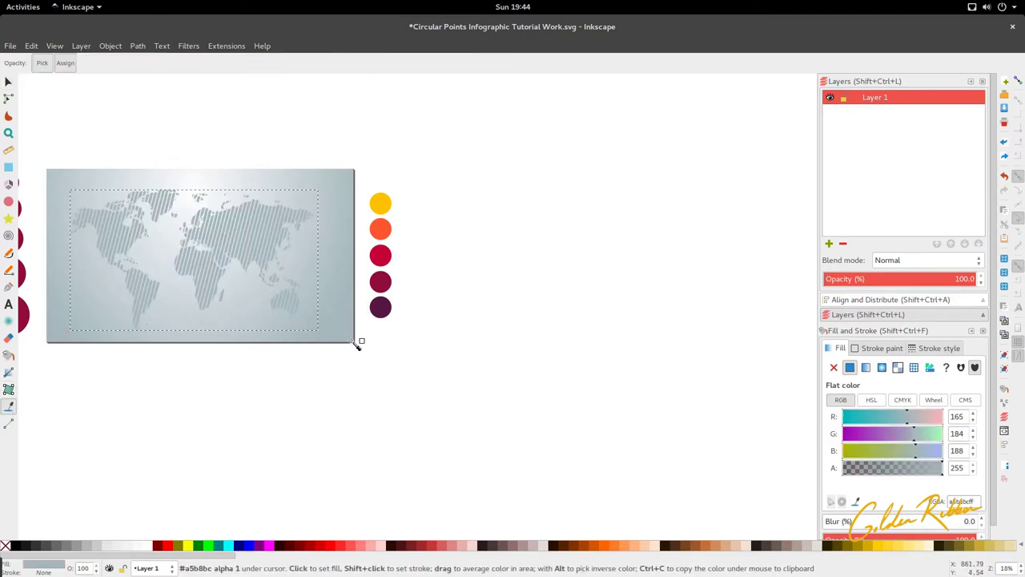
{"action": "key", "text": "s"}
- Nudge the striped world map slightly upward on the background, then deselect it
{"action": "scroll", "coordinate": [308, 251], "scroll_direction": "left", "scroll_amount": 4}
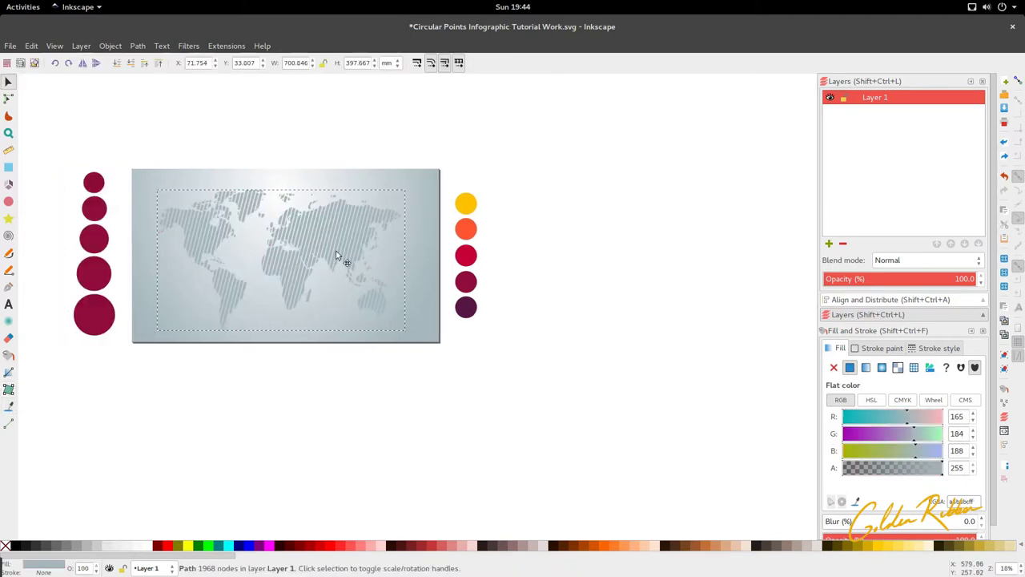
{"action": "scroll", "coordinate": [250, 232], "scroll_direction": "up", "scroll_amount": 3}
{"action": "scroll", "coordinate": [251, 230], "scroll_direction": "down", "scroll_amount": 2}
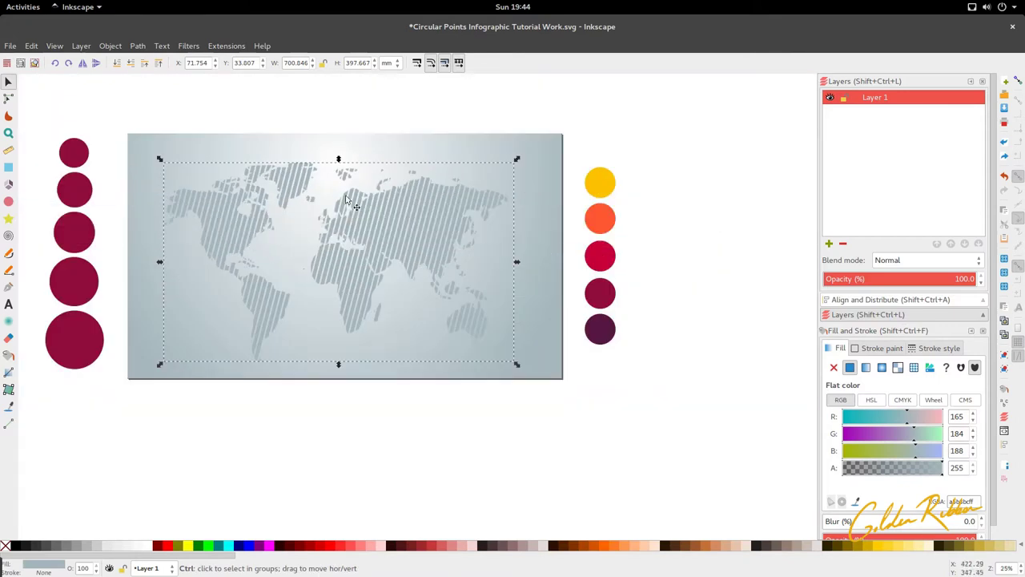
{"action": "left_click_drag", "start_coordinate": [428, 248], "coordinate": [429, 245]}
{"action": "scroll", "coordinate": [429, 246], "scroll_direction": "down", "scroll_amount": 1}
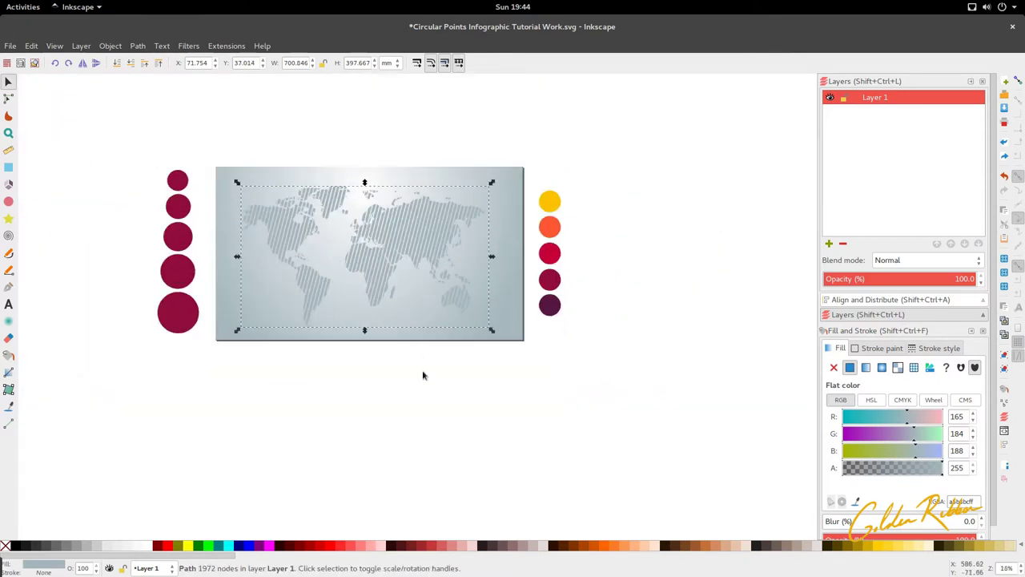
{"action": "left_click", "coordinate": [423, 387]}
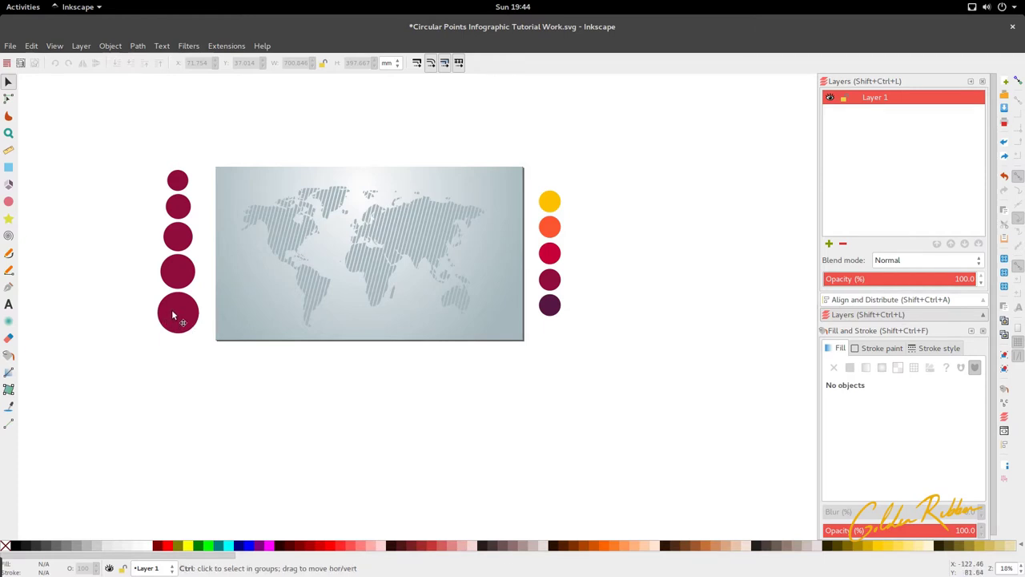
- Restack the striped world map directly above the background so it lies beneath the circles
{"action": "left_click_drag", "start_coordinate": [173, 314], "coordinate": [333, 296]}
{"action": "key", "text": "ctrl+z"}
{"action": "left_click", "coordinate": [284, 253]}
{"action": "left_click", "coordinate": [117, 63]}
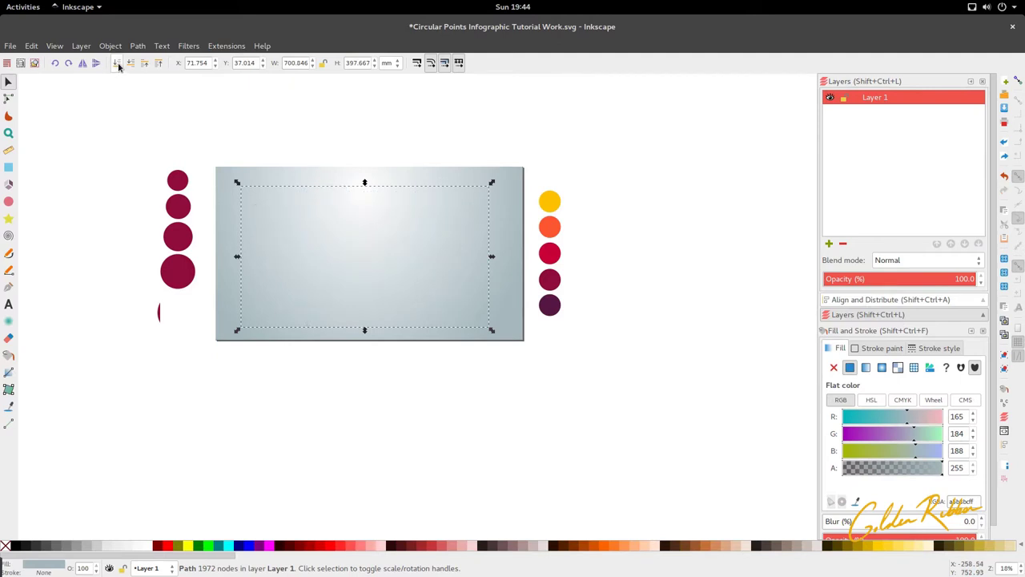
{"action": "left_click", "coordinate": [144, 65]}
{"action": "left_click", "coordinate": [207, 128]}
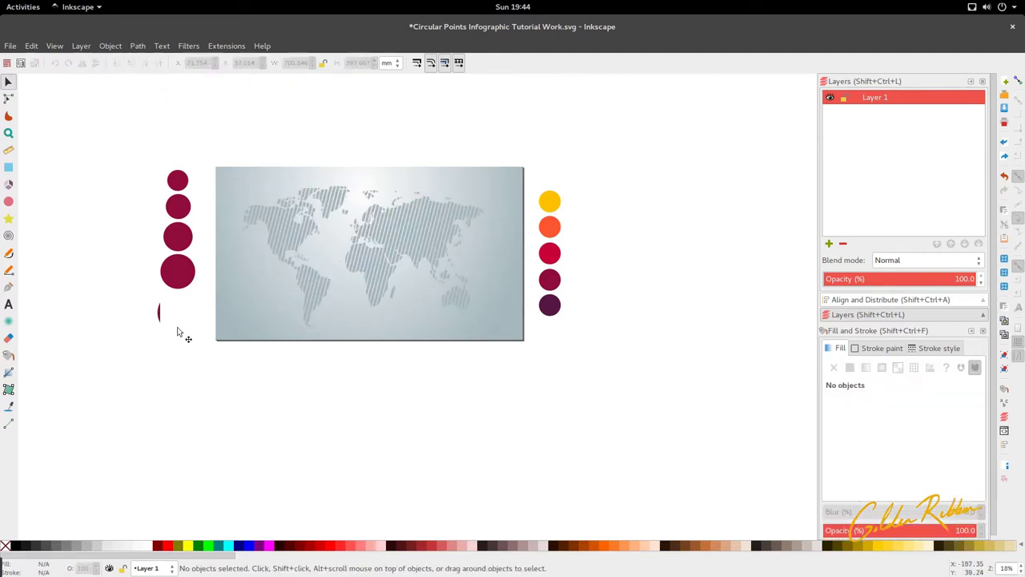
- Move the two largest maroon circles onto the map between South America and Africa, diagonally next to each other
{"action": "scroll", "coordinate": [183, 322], "scroll_direction": "down", "scroll_amount": 2}
{"action": "scroll", "coordinate": [185, 322], "scroll_direction": "up", "scroll_amount": 2}
{"action": "left_click", "coordinate": [182, 319]}
{"action": "left_click_drag", "start_coordinate": [181, 321], "coordinate": [334, 283]}
{"action": "left_click", "coordinate": [153, 278]}
{"action": "left_click_drag", "start_coordinate": [172, 278], "coordinate": [359, 314]}
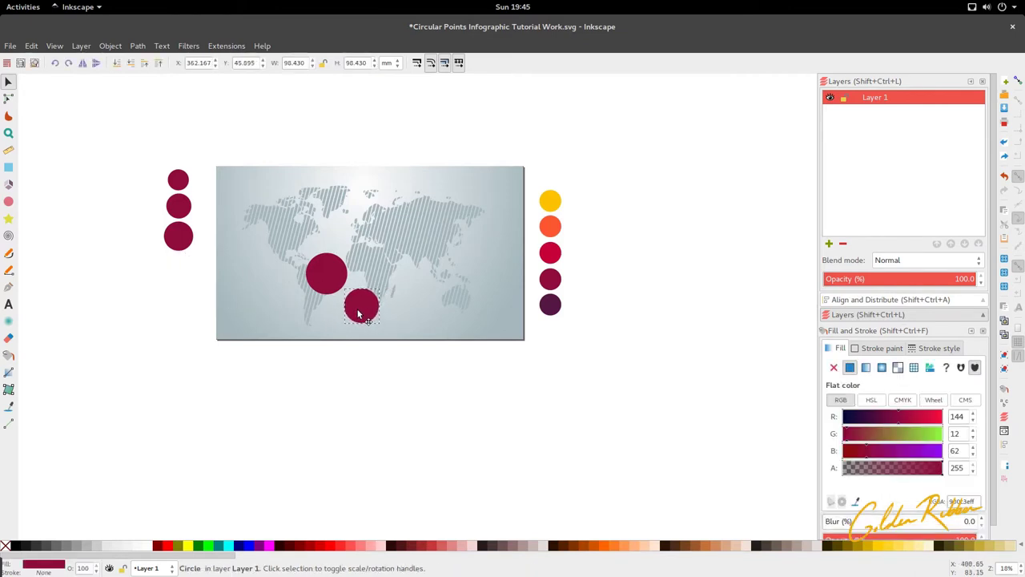
{"action": "left_click", "coordinate": [328, 284], "text": "shift"}
{"action": "left_click_drag", "start_coordinate": [358, 308], "coordinate": [362, 300]}
{"action": "left_click", "coordinate": [347, 418]}
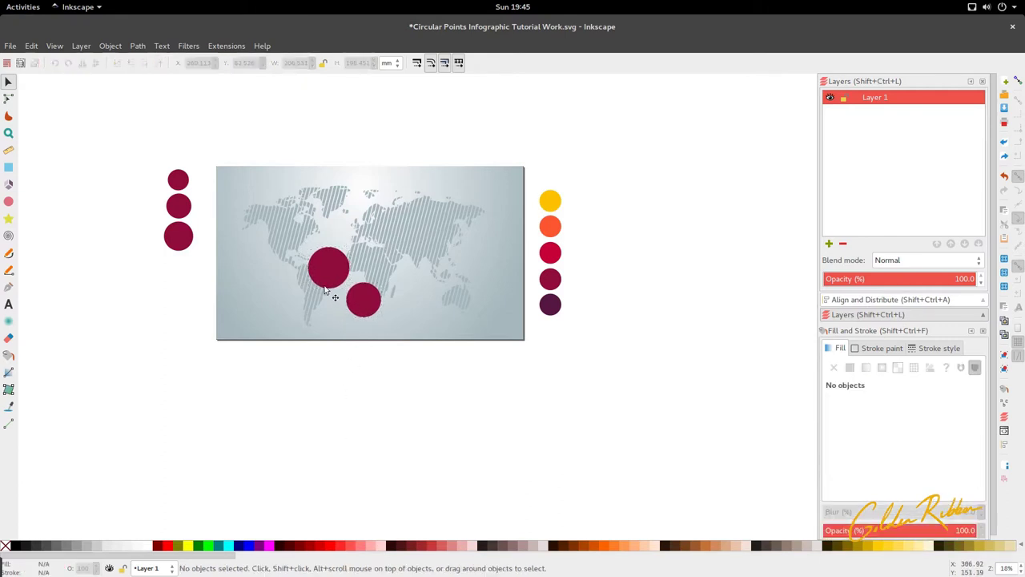
- Place the three remaining maroon circles over Africa and Europe to complete the cluster, and fine-tune the second-largest circle
{"action": "left_click_drag", "start_coordinate": [192, 245], "coordinate": [389, 264]}
{"action": "key", "text": "Escape"}
{"action": "left_click_drag", "start_coordinate": [184, 206], "coordinate": [357, 250]}
{"action": "left_click_drag", "start_coordinate": [171, 184], "coordinate": [377, 224]}
{"action": "scroll", "coordinate": [383, 297], "scroll_direction": "up", "scroll_amount": 3, "text": "ctrl"}
{"action": "left_click", "coordinate": [371, 304]}
{"action": "left_click_drag", "start_coordinate": [371, 304], "coordinate": [372, 305]}
{"action": "scroll", "coordinate": [372, 401], "scroll_direction": "down", "scroll_amount": 2, "text": "ctrl"}
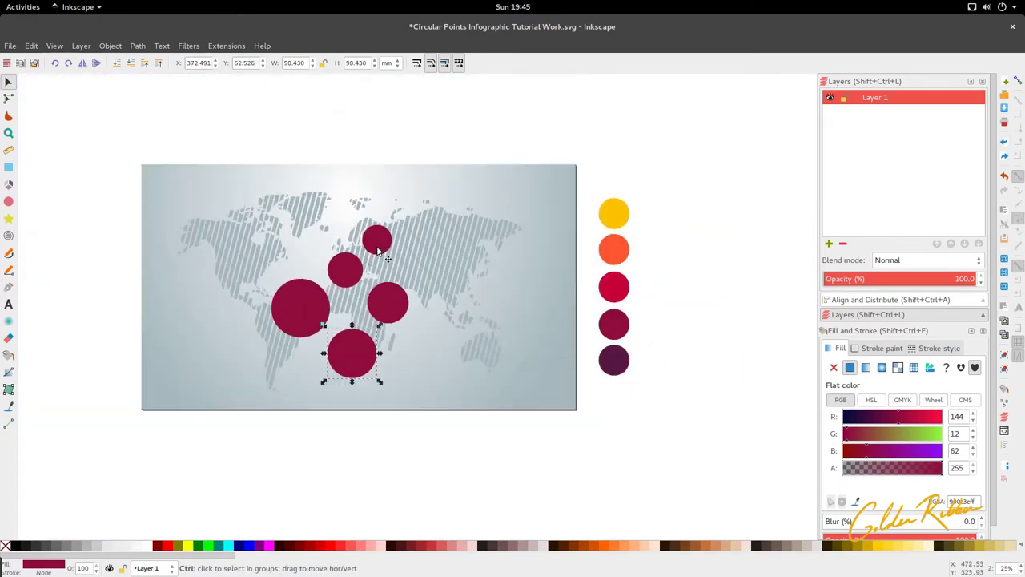
- Nudge the smallest circle slightly down and the second-largest circle slightly up within the cluster
{"action": "scroll", "coordinate": [364, 255], "scroll_direction": "up", "scroll_amount": 2, "text": "ctrl"}
{"action": "left_click", "coordinate": [356, 241]}
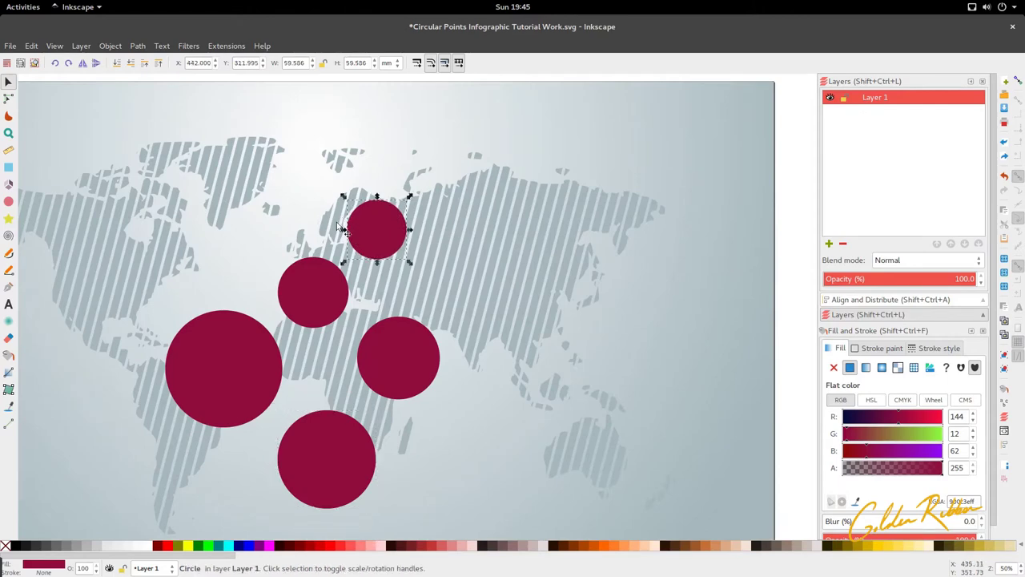
{"action": "scroll", "coordinate": [364, 226], "scroll_direction": "down", "scroll_amount": 2, "text": "ctrl"}
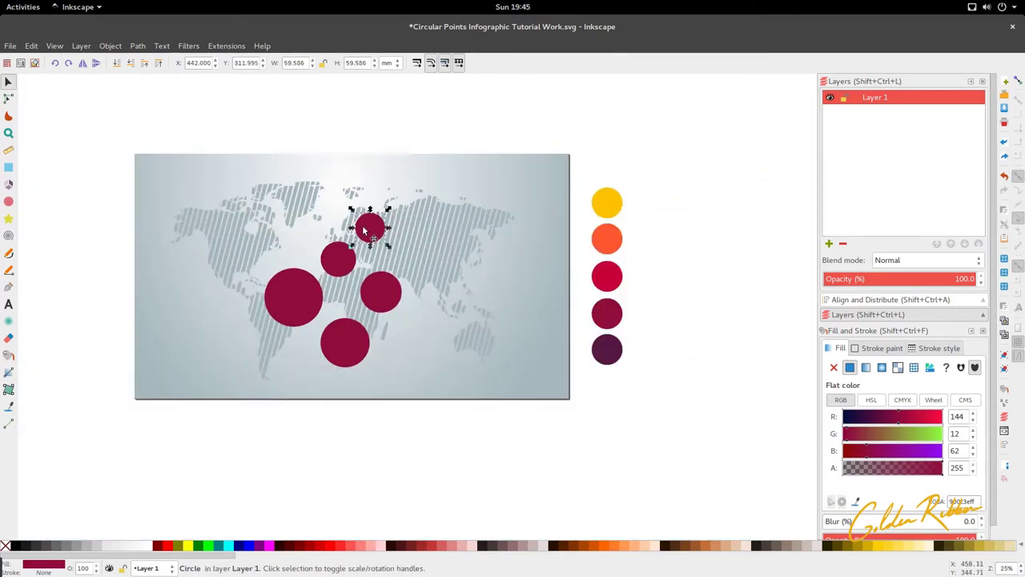
{"action": "scroll", "coordinate": [362, 227], "scroll_direction": "up", "scroll_amount": 1, "text": "ctrl"}
{"action": "scroll", "coordinate": [362, 228], "scroll_direction": "down", "scroll_amount": 2}
{"action": "left_click_drag", "start_coordinate": [371, 207], "coordinate": [373, 212]}
{"action": "scroll", "coordinate": [314, 259], "scroll_direction": "down", "scroll_amount": 2, "text": "ctrl"}
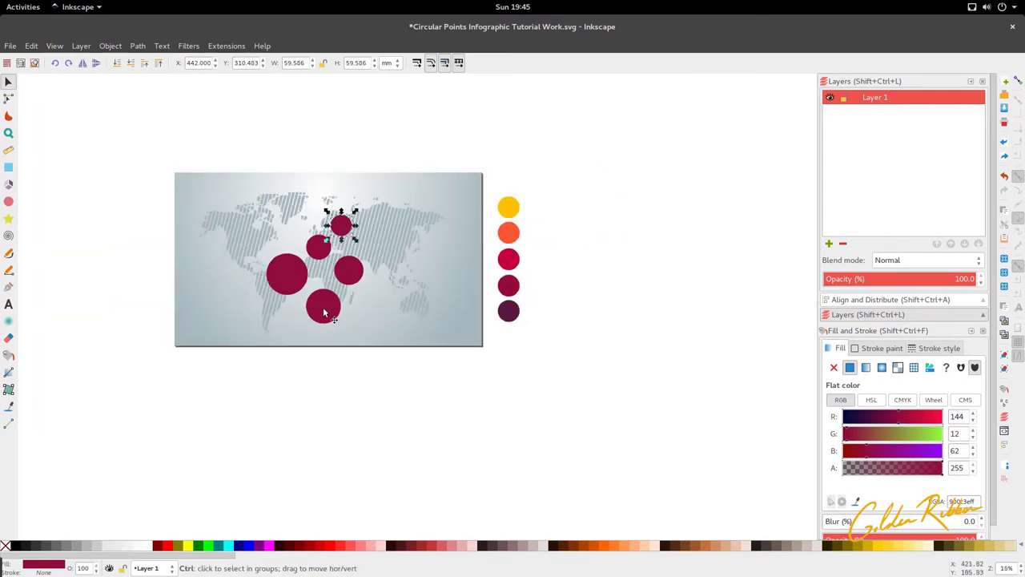
{"action": "scroll", "coordinate": [325, 308], "scroll_direction": "up", "scroll_amount": 2, "text": "ctrl"}
{"action": "left_click", "coordinate": [321, 310]}
{"action": "scroll", "coordinate": [321, 297], "scroll_direction": "down", "scroll_amount": 2, "text": "ctrl"}
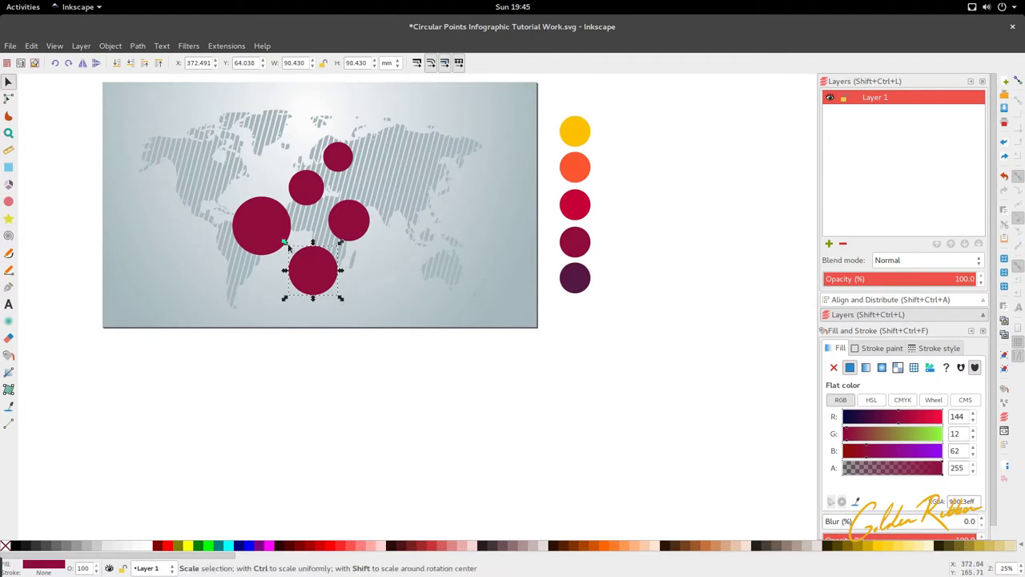
- Fill the largest circle with the dark purple 571845 sampled from the palette circles
{"action": "left_click", "coordinate": [284, 239]}
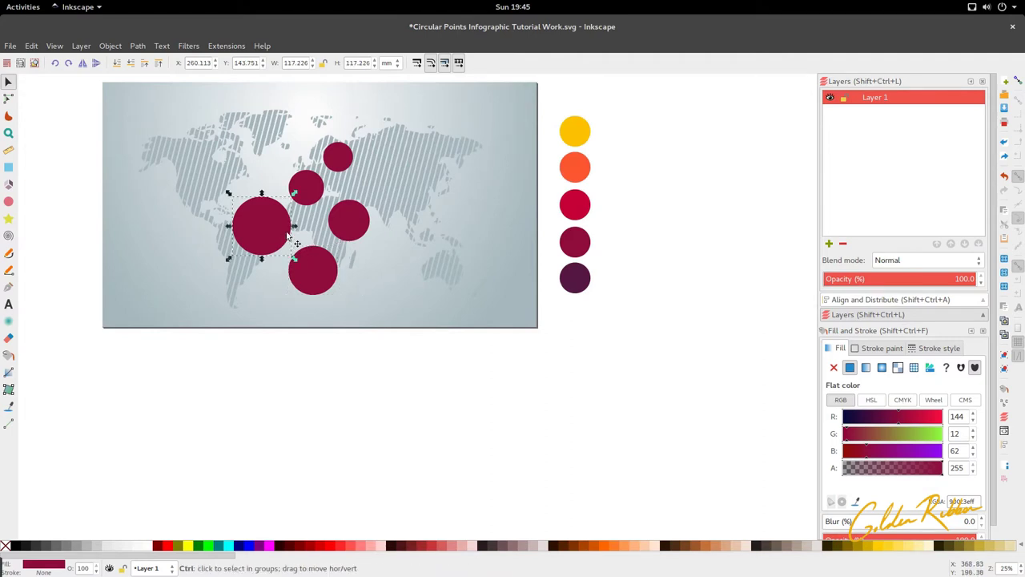
{"action": "scroll", "coordinate": [285, 238], "scroll_direction": "down", "scroll_amount": 3, "text": "ctrl"}
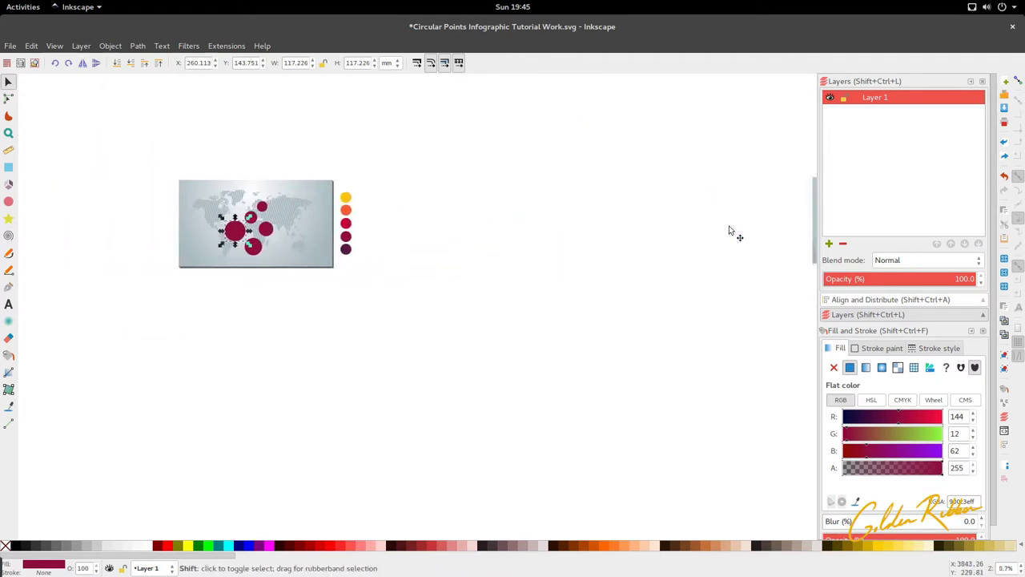
{"action": "key", "text": "d"}
{"action": "left_click", "coordinate": [411, 249]}
{"action": "scroll", "coordinate": [297, 232], "scroll_direction": "up", "scroll_amount": 2, "text": "ctrl"}
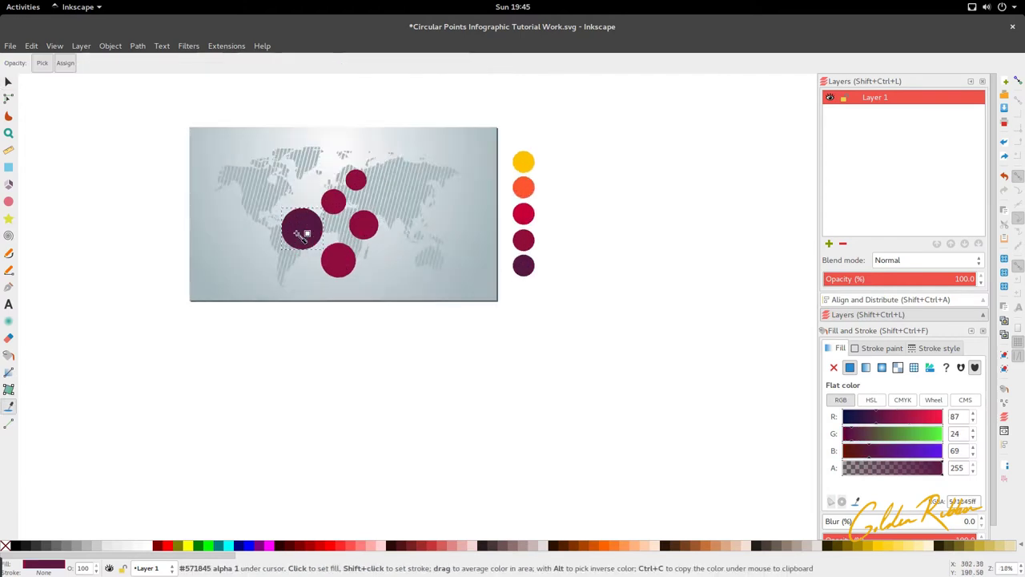
- Fill the medium circle over East Africa with the crimson sampled from the palette circles
{"action": "key", "text": "s"}
{"action": "left_click", "coordinate": [369, 227]}
{"action": "key", "text": "d"}
{"action": "left_click", "coordinate": [520, 216]}
{"action": "key", "text": "space"}
- Fill the second-smallest circle with the palette's orange ff5733 and the smallest circle with its yellow ffc300
{"action": "left_click", "coordinate": [333, 200]}
{"action": "key", "text": "space"}
{"action": "left_click", "coordinate": [523, 188]}
{"action": "key", "text": "space"}
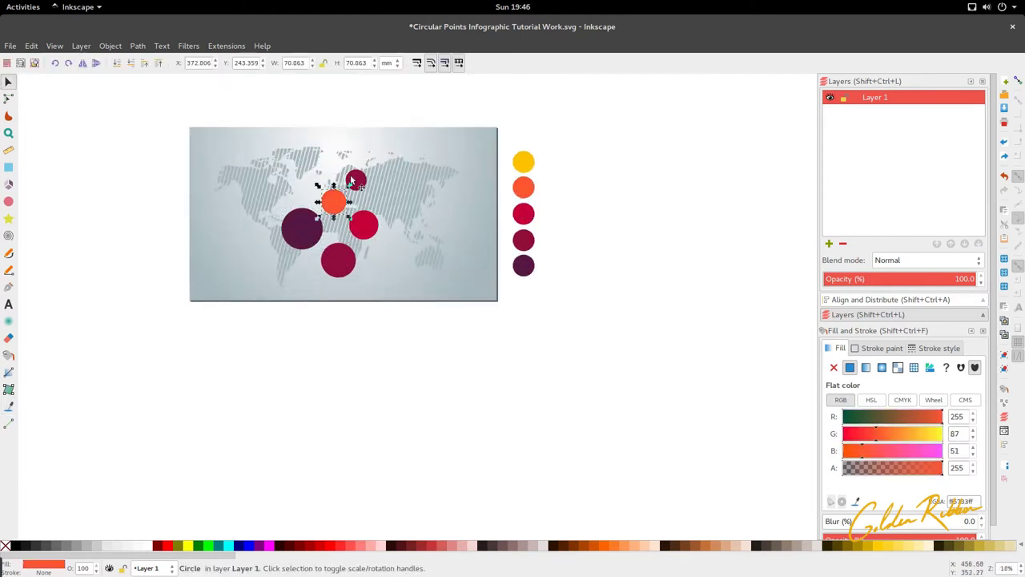
{"action": "left_click", "coordinate": [350, 180]}
{"action": "key", "text": "space"}
{"action": "left_click", "coordinate": [523, 162]}
{"action": "key", "text": "space"}
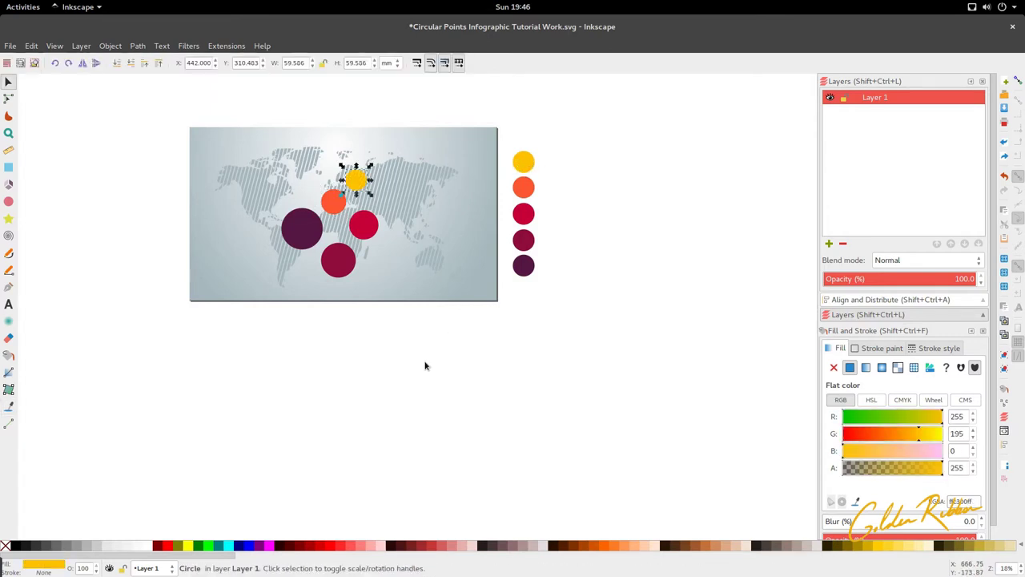
- Examine the arrangement of the coloured circles on the map and the gaps between neighbouring ones
{"action": "left_click", "coordinate": [425, 366]}
{"action": "scroll", "coordinate": [342, 216], "scroll_direction": "up", "scroll_amount": 3, "text": "ctrl"}
{"action": "scroll", "coordinate": [342, 215], "scroll_direction": "up", "scroll_amount": 4}
{"action": "scroll", "coordinate": [342, 216], "scroll_direction": "down", "scroll_amount": 3, "text": "ctrl"}
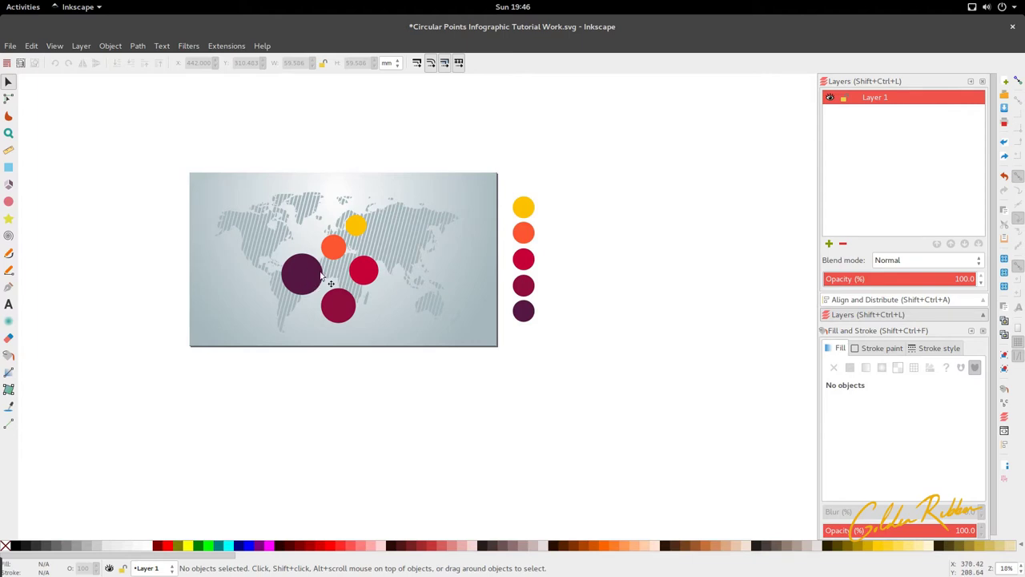
{"action": "scroll", "coordinate": [312, 267], "scroll_direction": "up", "scroll_amount": 2, "text": "ctrl"}
{"action": "left_click", "coordinate": [358, 236]}
{"action": "scroll", "coordinate": [384, 238], "scroll_direction": "up", "scroll_amount": 5, "text": "shift"}
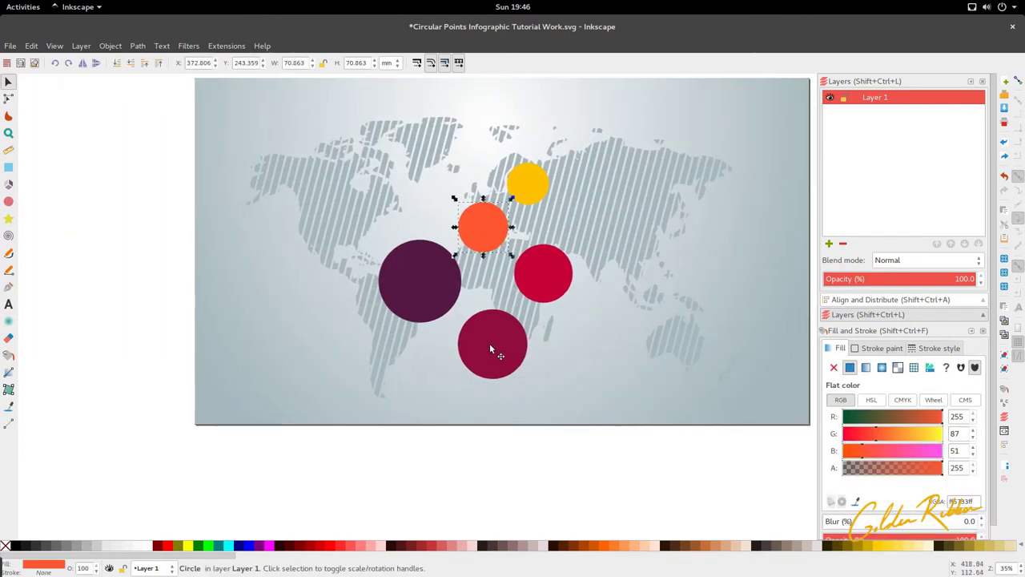
{"action": "left_click", "coordinate": [490, 342]}
{"action": "scroll", "coordinate": [490, 343], "scroll_direction": "down", "scroll_amount": 1, "text": "ctrl"}
- Duplicate the orange circle twice and place the copies level with each other, with a gap between, outside the background
{"action": "left_click", "coordinate": [492, 255]}
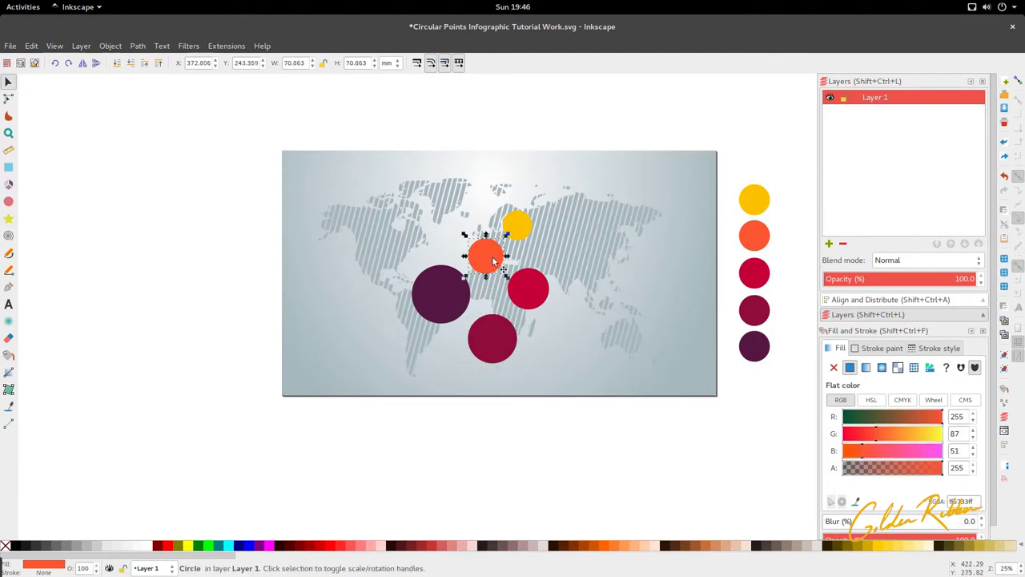
{"action": "key", "text": "ctrl+d"}
{"action": "left_click_drag", "start_coordinate": [494, 261], "coordinate": [235, 269]}
{"action": "key", "text": "ctrl+d"}
{"action": "left_click", "coordinate": [213, 270]}
{"action": "scroll", "coordinate": [177, 272], "scroll_direction": "up", "scroll_amount": 2, "text": "ctrl"}
{"action": "scroll", "coordinate": [246, 266], "scroll_direction": "down", "scroll_amount": 3, "text": "ctrl"}
{"action": "left_click", "coordinate": [215, 265], "text": "shift"}
- Copy the maroon circle twice and place one copy above and one below the gap, touching both orange circles
{"action": "left_click", "coordinate": [436, 321]}
{"action": "key", "text": "ctrl+c"}
{"action": "key", "text": "ctrl+v"}
{"action": "left_click_drag", "start_coordinate": [219, 313], "coordinate": [244, 238]}
{"action": "scroll", "coordinate": [250, 262], "scroll_direction": "up", "scroll_amount": 5, "text": "ctrl"}
{"action": "left_click_drag", "start_coordinate": [248, 200], "coordinate": [245, 282]}
{"action": "scroll", "coordinate": [245, 205], "scroll_direction": "down", "scroll_amount": 5, "text": "ctrl"}
{"action": "key", "text": "ctrl+d"}
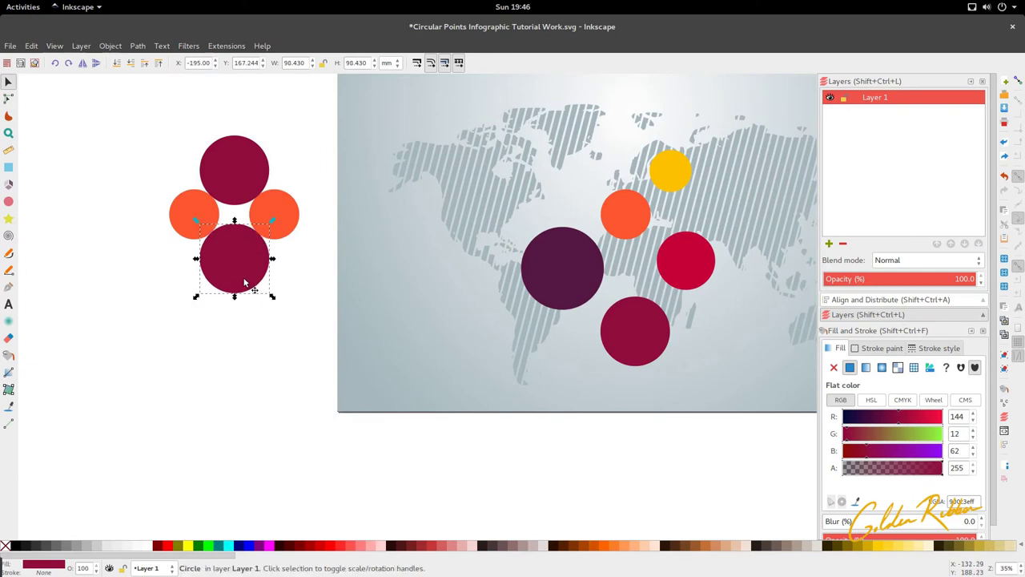
- Merge the two orange and two maroon circle copies beside the background into a single shape with Union
{"action": "left_click", "coordinate": [31, 47]}
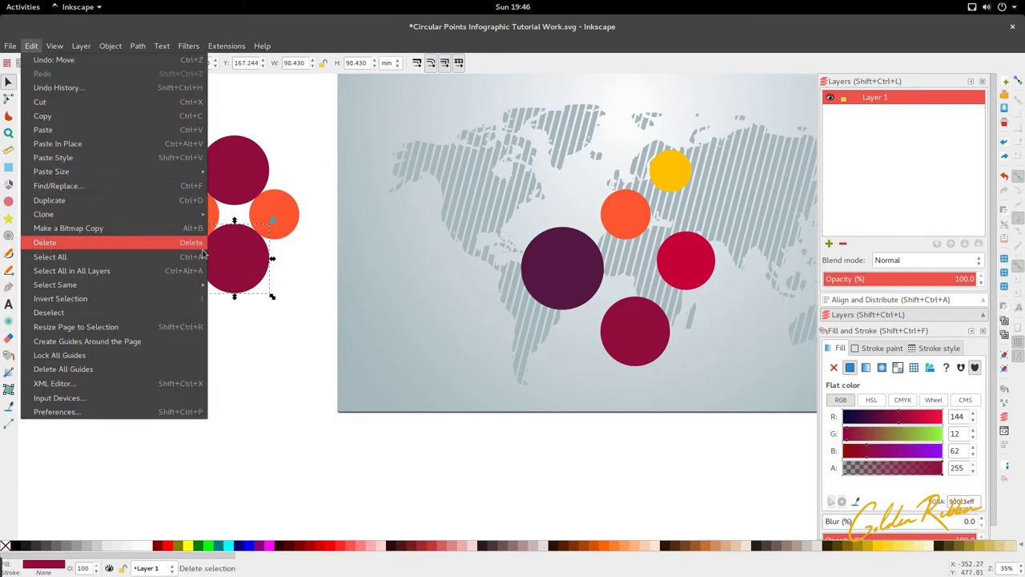
{"action": "left_click", "coordinate": [213, 276]}
{"action": "scroll", "coordinate": [247, 248], "scroll_direction": "up", "scroll_amount": 3}
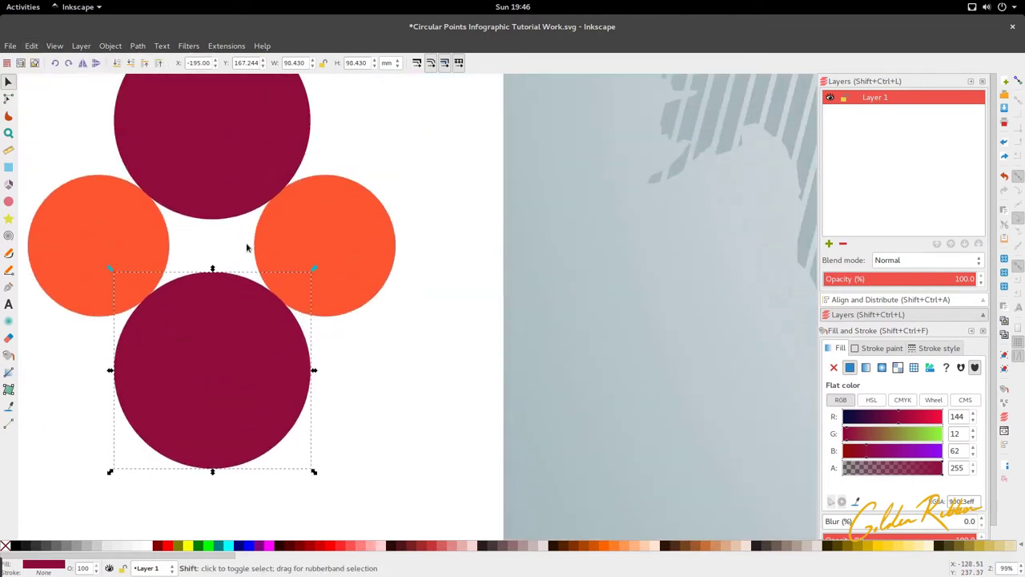
{"action": "scroll", "coordinate": [297, 222], "scroll_direction": "up", "scroll_amount": 4}
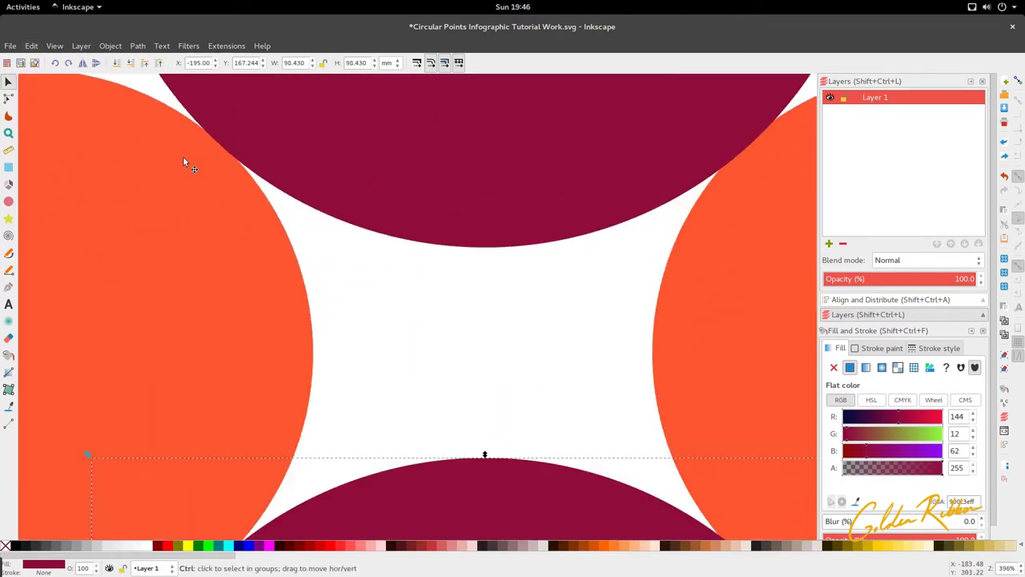
{"action": "left_click", "coordinate": [183, 157], "text": "ctrl"}
{"action": "scroll", "coordinate": [342, 268], "scroll_direction": "down", "scroll_amount": 6}
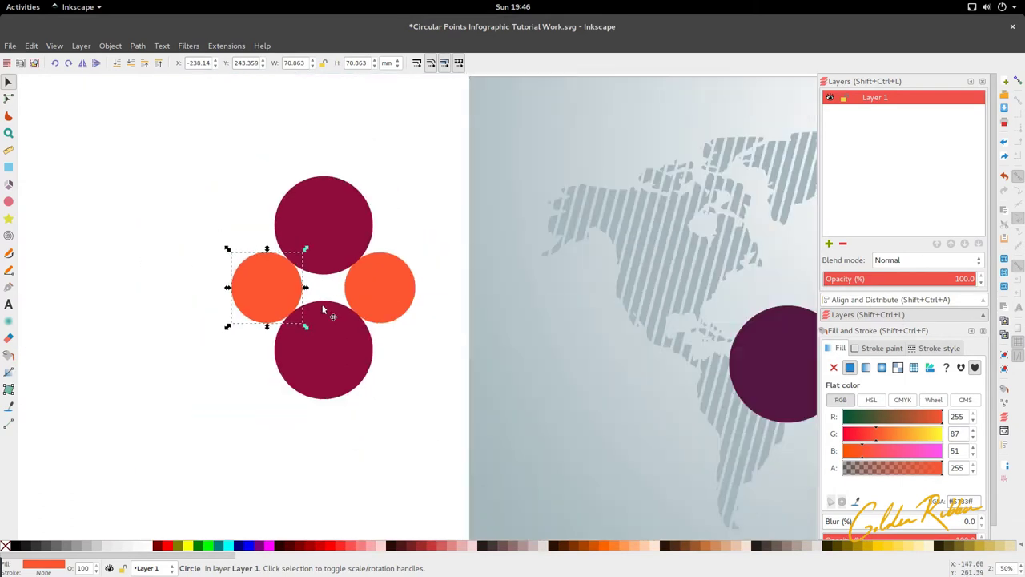
{"action": "scroll", "coordinate": [321, 304], "scroll_direction": "down", "scroll_amount": 2}
{"action": "scroll", "coordinate": [324, 302], "scroll_direction": "down", "scroll_amount": 1}
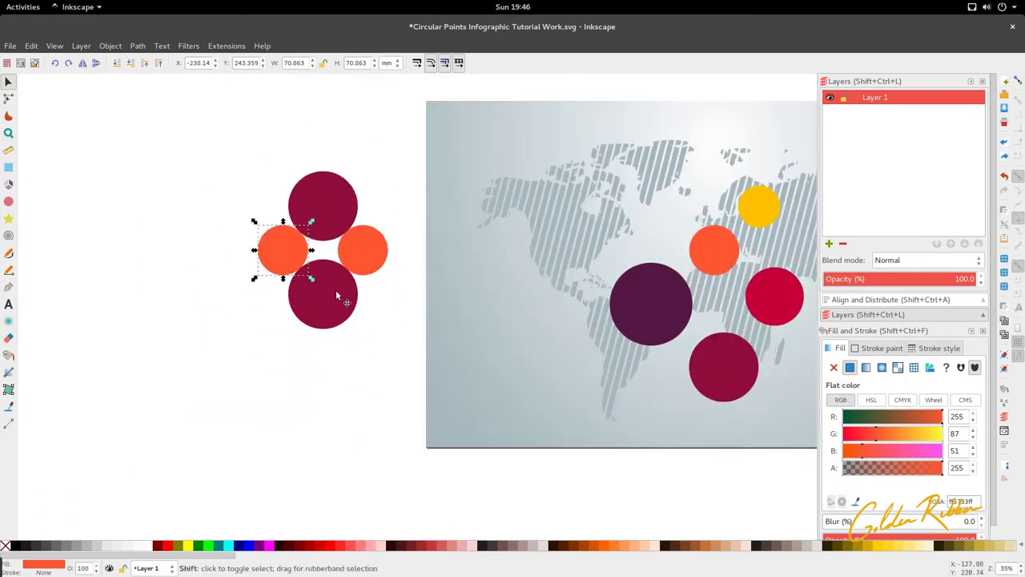
{"action": "left_click", "coordinate": [335, 290], "text": "shift"}
{"action": "left_click", "coordinate": [308, 218], "text": "shift"}
{"action": "left_click", "coordinate": [372, 246], "text": "shift"}
{"action": "left_click", "coordinate": [138, 46]}
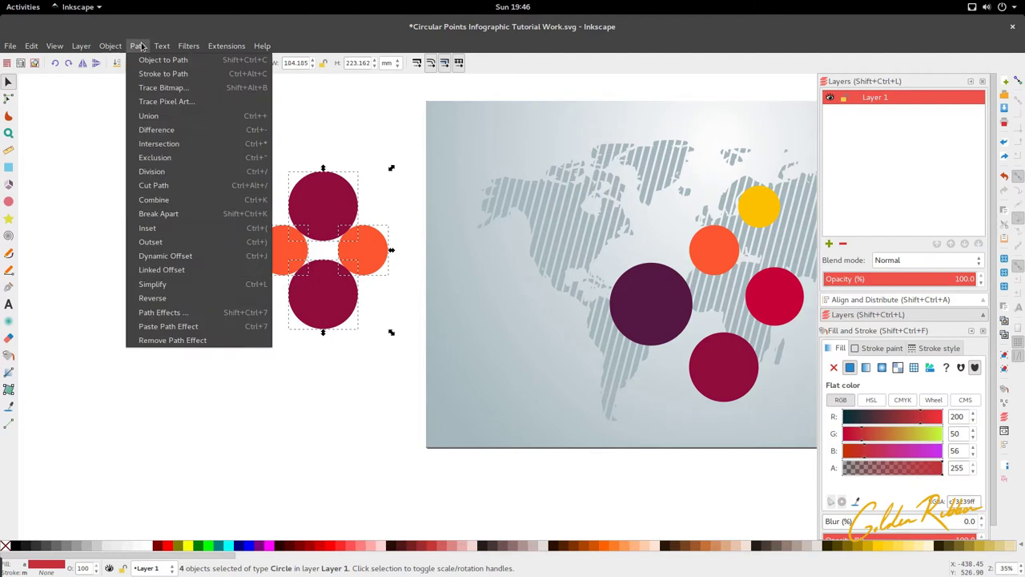
{"action": "left_click", "coordinate": [149, 116]}
{"action": "left_click", "coordinate": [189, 246]}
{"action": "left_click", "coordinate": [348, 289]}
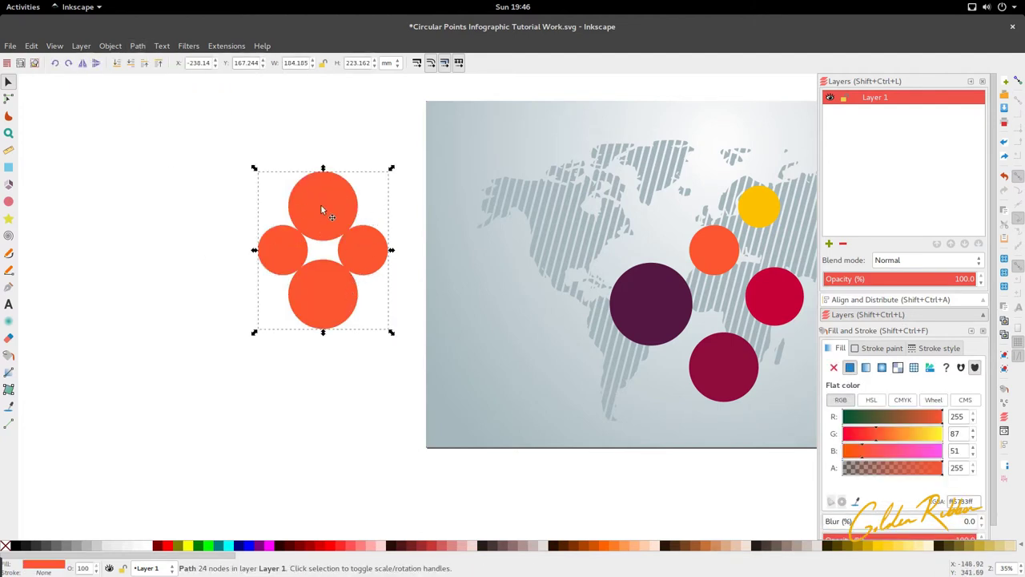
- Break the merged shape apart and pull the concave four-pointed centre piece out below it
{"action": "left_click", "coordinate": [138, 46]}
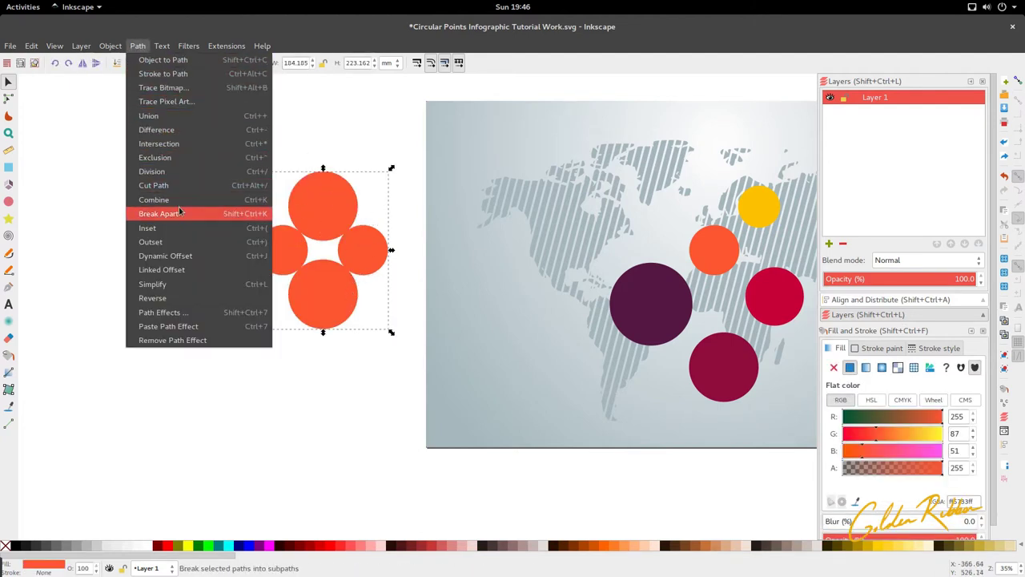
{"action": "left_click", "coordinate": [152, 214]}
{"action": "left_click", "coordinate": [208, 304]}
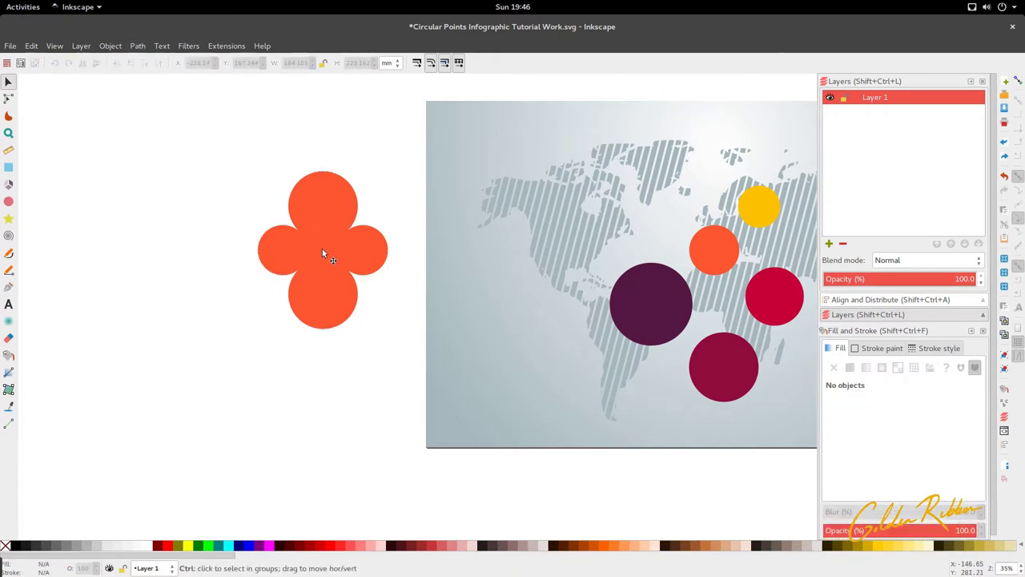
{"action": "left_click_drag", "start_coordinate": [321, 255], "coordinate": [321, 407]}
{"action": "scroll", "coordinate": [310, 256], "scroll_direction": "down", "scroll_amount": 3}
{"action": "scroll", "coordinate": [329, 315], "scroll_direction": "up", "scroll_amount": 1, "text": "ctrl"}
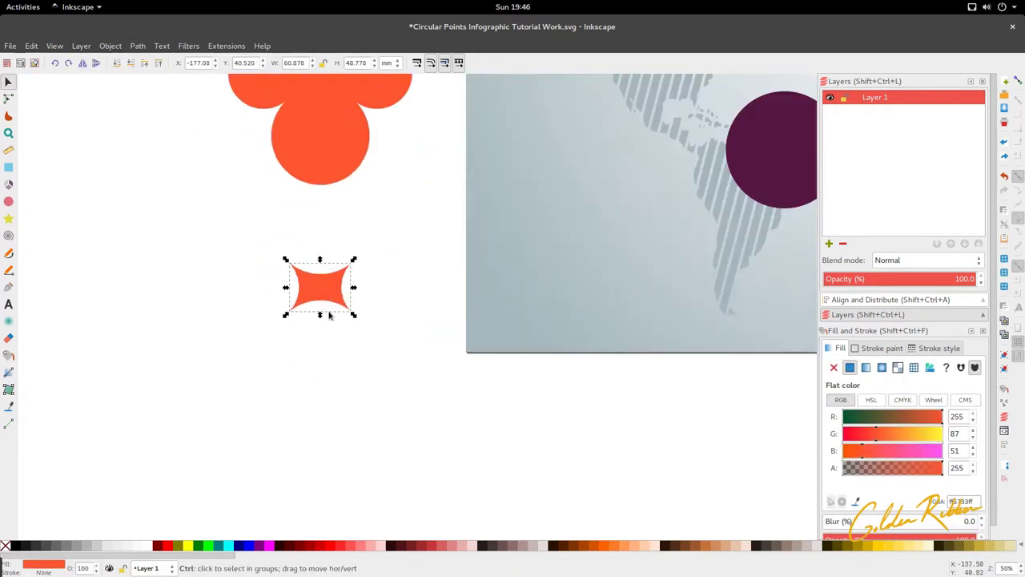
- Move the concave centre piece onto the map between the purple and maroon circles and rotate it diagonally
{"action": "left_click_drag", "start_coordinate": [320, 287], "coordinate": [510, 254]}
{"action": "scroll", "coordinate": [505, 269], "scroll_direction": "up", "scroll_amount": 1, "text": "ctrl"}
{"action": "left_click", "coordinate": [503, 228]}
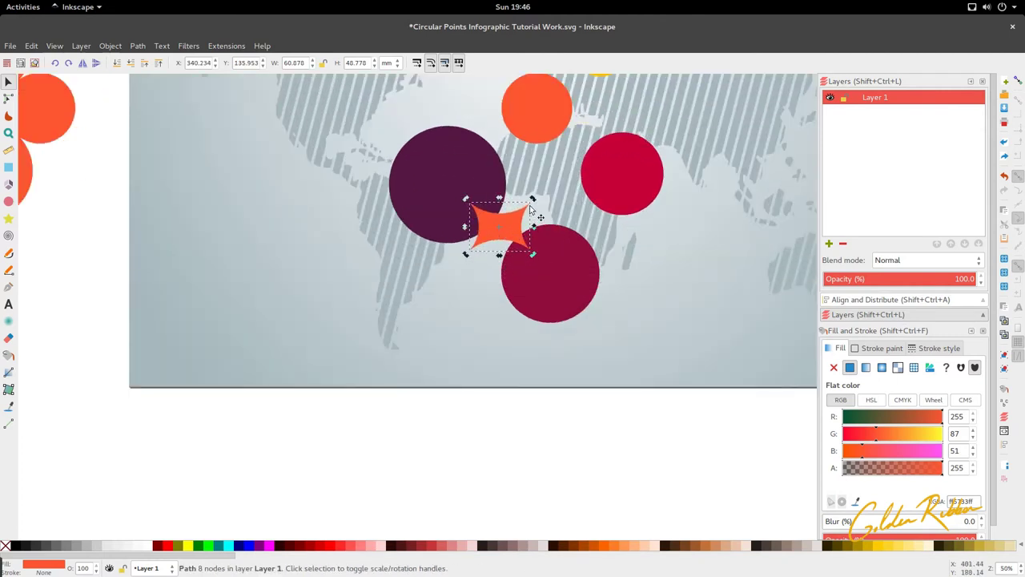
{"action": "left_click_drag", "start_coordinate": [531, 202], "coordinate": [551, 133]}
- Undo the connector piece's placement between the orange and yellow circles
{"action": "scroll", "coordinate": [482, 213], "scroll_direction": "down", "scroll_amount": 2}
{"action": "scroll", "coordinate": [528, 152], "scroll_direction": "up", "scroll_amount": 3}
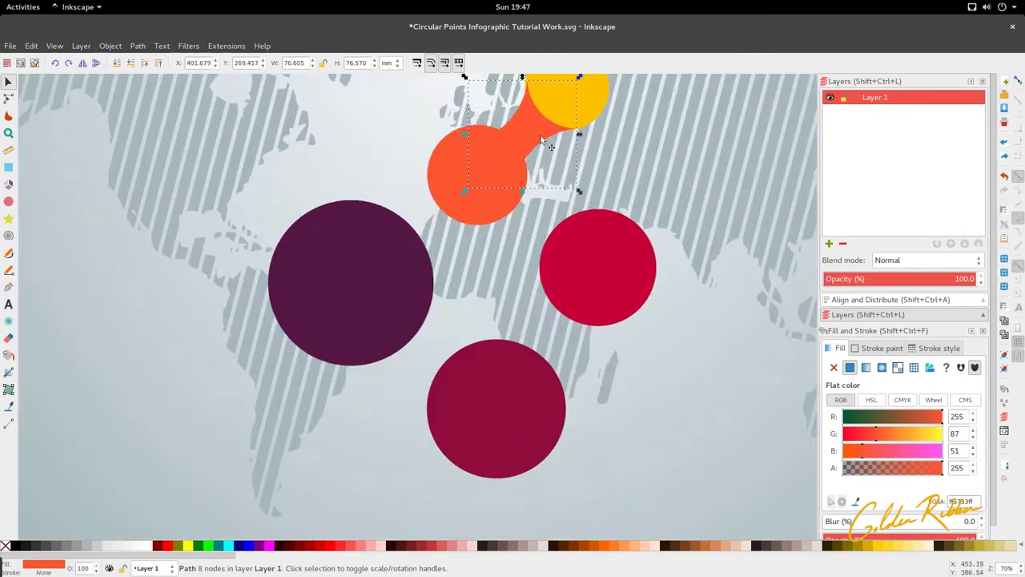
{"action": "key", "text": "ctrl+z"}
{"action": "key", "text": "ctrl+z"}
{"action": "scroll", "coordinate": [447, 165], "scroll_direction": "down", "scroll_amount": 3}
{"action": "key", "text": "ctrl+z"}
{"action": "key", "text": "ctrl+z"}
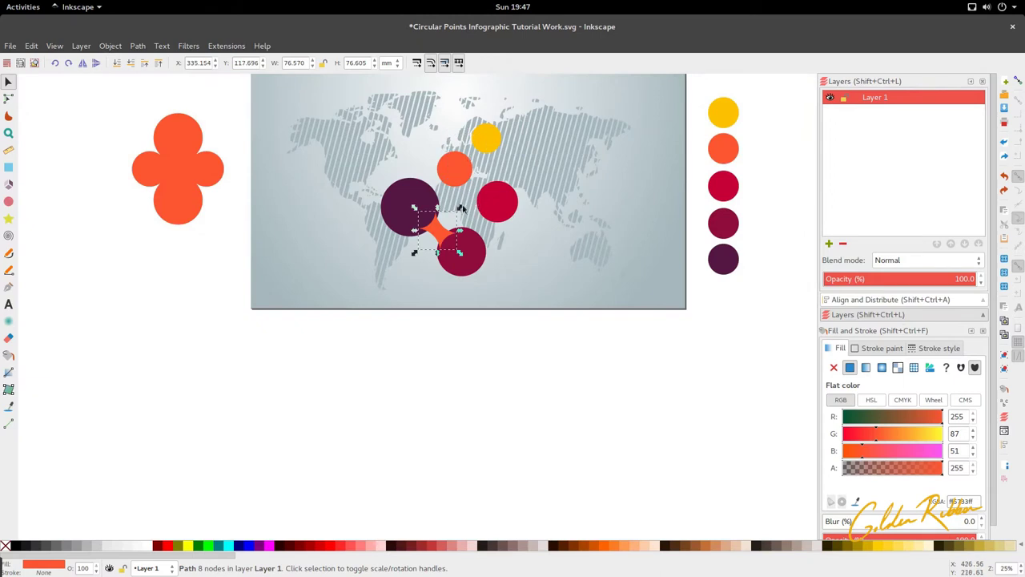
- Rotate the connector piece to follow the diagonal between the orange and yellow circles
{"action": "left_click", "coordinate": [447, 231]}
{"action": "left_click_drag", "start_coordinate": [460, 209], "coordinate": [512, 95]}
{"action": "left_click", "coordinate": [441, 240]}
{"action": "scroll", "coordinate": [442, 245], "scroll_direction": "up", "scroll_amount": 3}
{"action": "scroll", "coordinate": [430, 231], "scroll_direction": "down", "scroll_amount": 2}
- Shrink the connector to about 67 mm wide and fit it so it bridges the orange and yellow circles
{"action": "left_click", "coordinate": [501, 93]}
{"action": "scroll", "coordinate": [512, 95], "scroll_direction": "up", "scroll_amount": 3}
{"action": "scroll", "coordinate": [483, 192], "scroll_direction": "up", "scroll_amount": 3}
{"action": "left_click", "coordinate": [486, 185]}
{"action": "left_click_drag", "start_coordinate": [486, 185], "coordinate": [505, 169]}
{"action": "scroll", "coordinate": [505, 168], "scroll_direction": "down", "scroll_amount": 3}
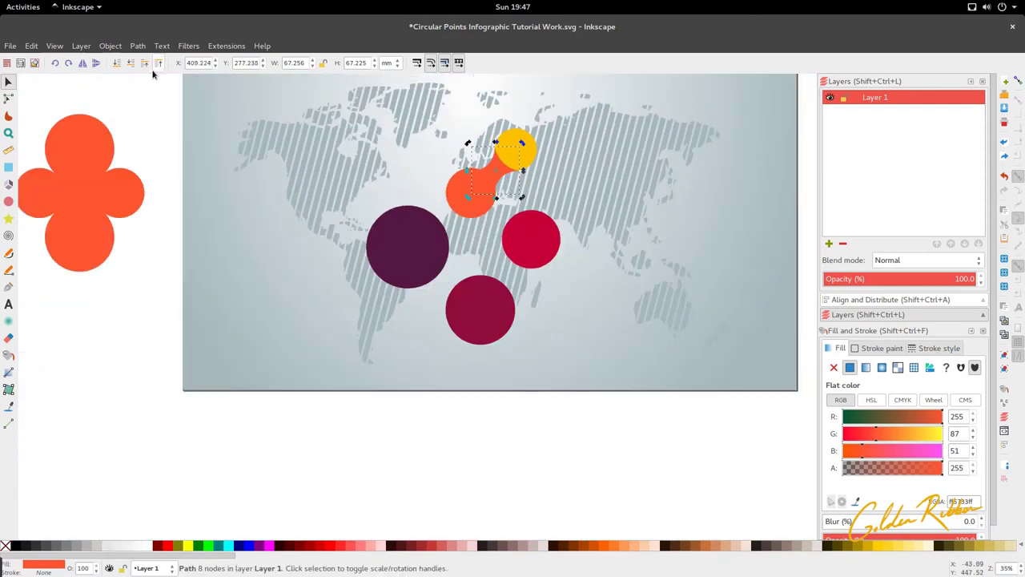
{"action": "scroll", "coordinate": [484, 179], "scroll_direction": "up", "scroll_amount": 2}
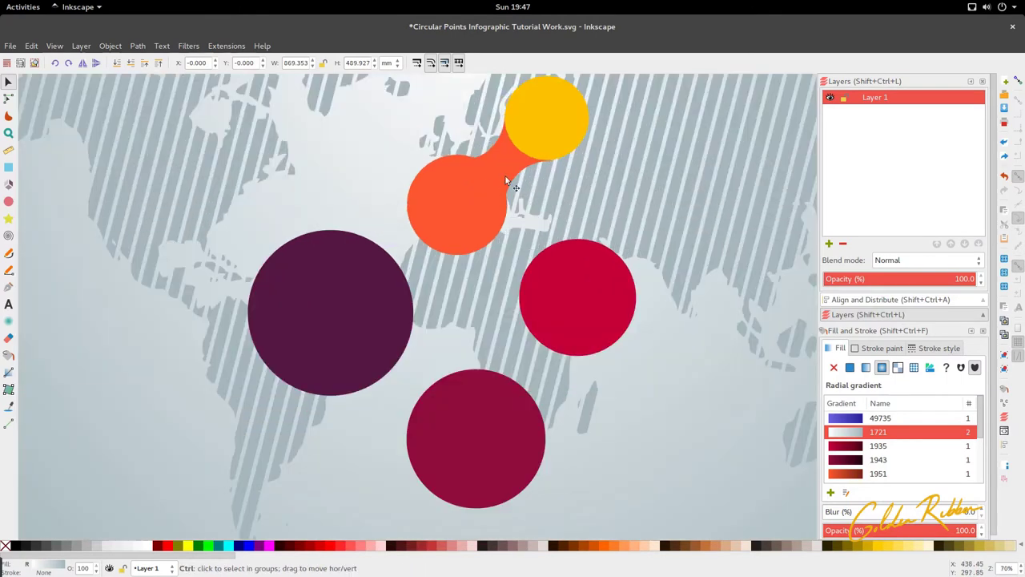
- Duplicate the orange connector, move the copy between the orange and crimson circles, and turn and enlarge it to about 113 mm
{"action": "scroll", "coordinate": [509, 173], "scroll_direction": "down", "scroll_amount": 2}
{"action": "left_click_drag", "start_coordinate": [515, 168], "coordinate": [264, 285]}
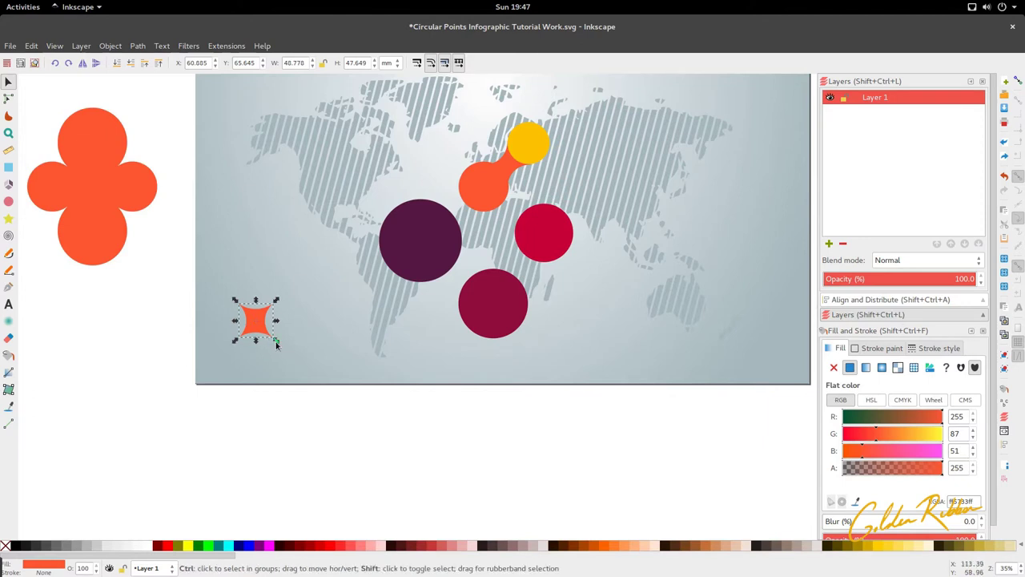
{"action": "left_click_drag", "start_coordinate": [274, 342], "coordinate": [485, 235]}
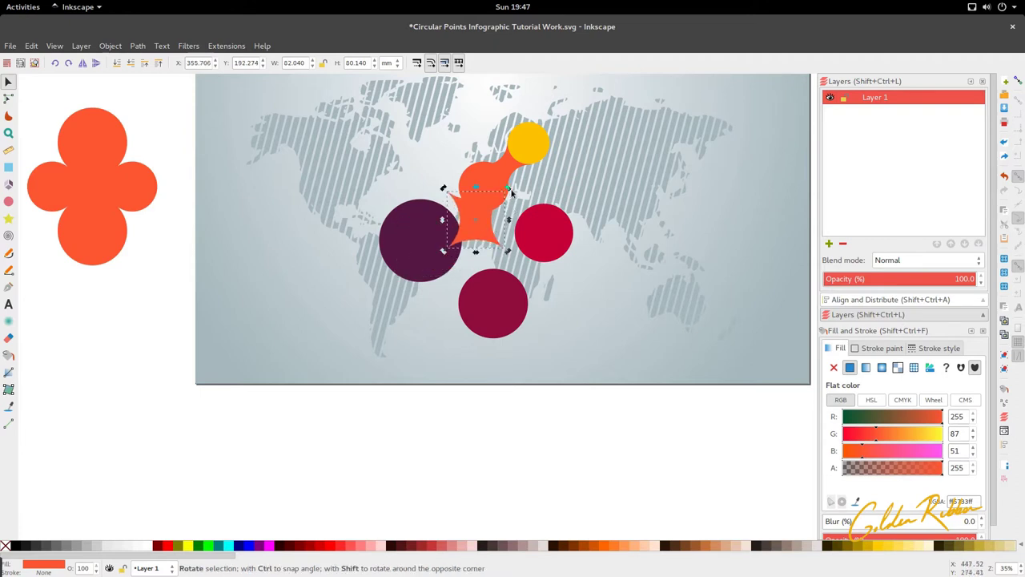
{"action": "left_click_drag", "start_coordinate": [508, 188], "coordinate": [529, 213]}
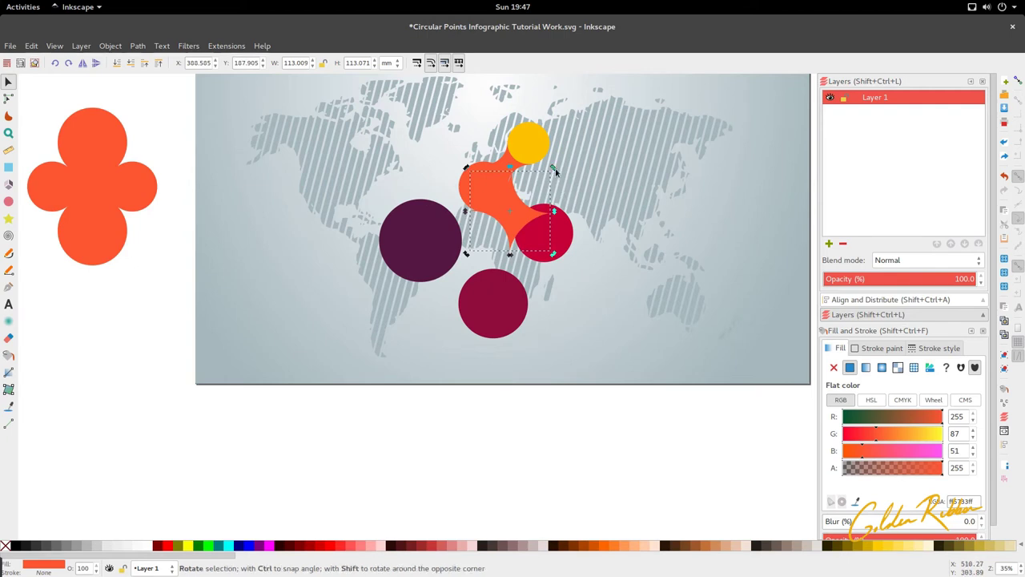
- Reduce the second connector to about 93 mm wide and align its edges with the orange and crimson circles
{"action": "left_click_drag", "start_coordinate": [554, 168], "coordinate": [544, 165]}
{"action": "left_click_drag", "start_coordinate": [532, 211], "coordinate": [537, 220]}
{"action": "scroll", "coordinate": [536, 223], "scroll_direction": "up", "scroll_amount": 2}
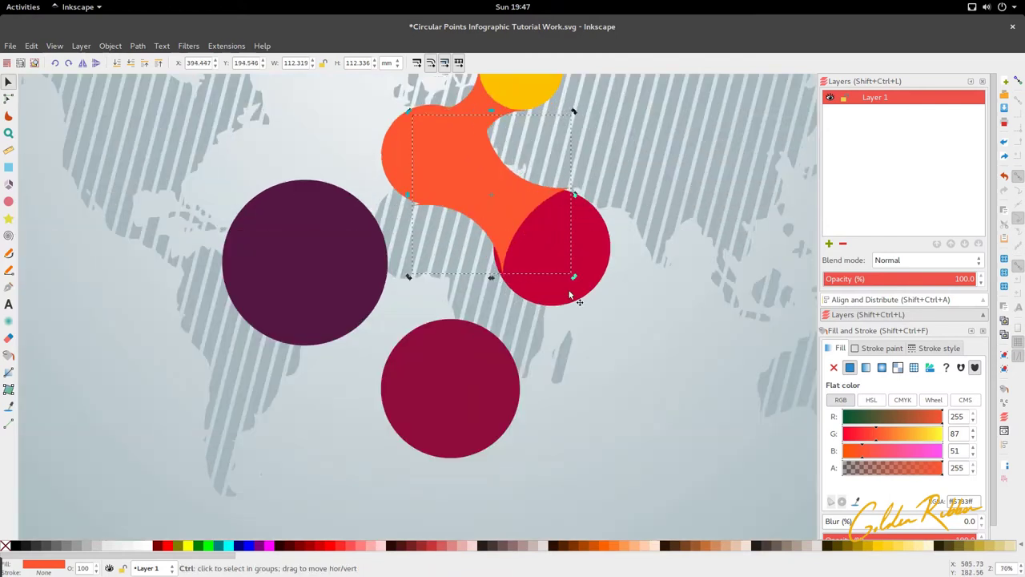
{"action": "left_click_drag", "start_coordinate": [573, 276], "coordinate": [563, 264]}
{"action": "left_click_drag", "start_coordinate": [526, 212], "coordinate": [516, 207]}
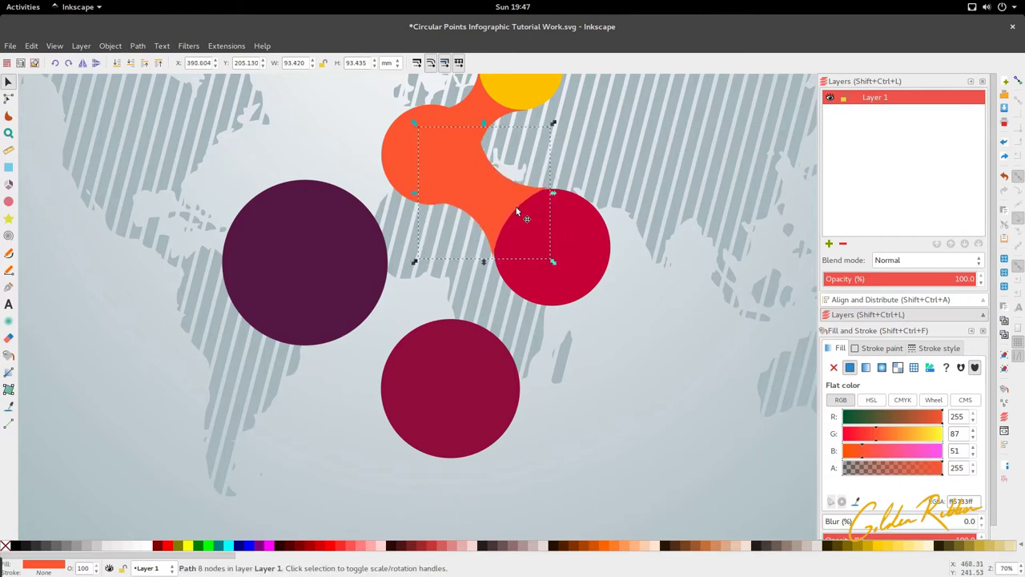
- Lower the second connector in the stacking order so it sits beneath the crimson circle
{"action": "left_click", "coordinate": [522, 234]}
{"action": "left_click", "coordinate": [526, 240]}
{"action": "left_click", "coordinate": [472, 188]}
{"action": "left_click", "coordinate": [127, 69]}
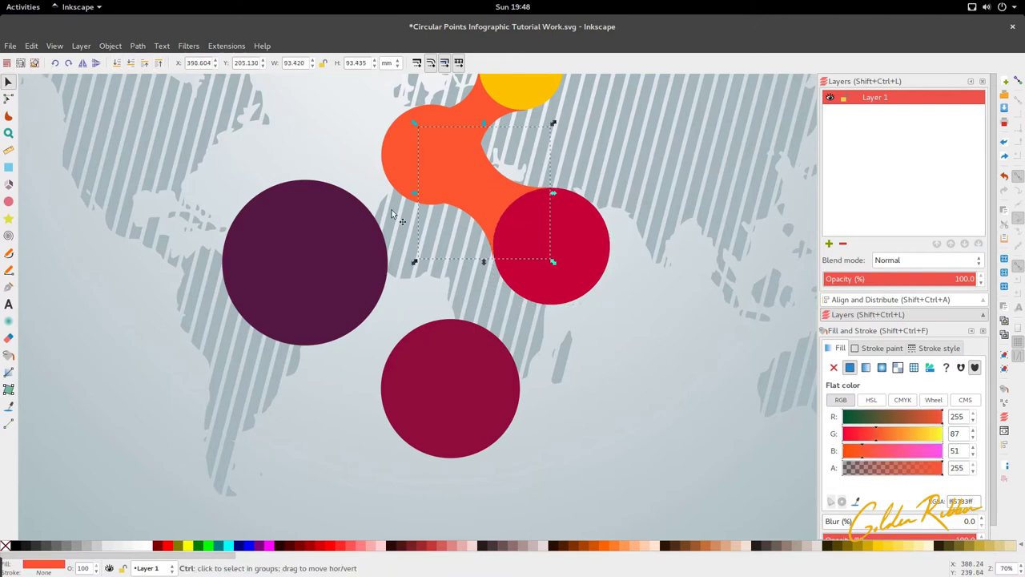
- Fill the second connector with the crimson circle's colour c70039 by sampling it with the colour picker
{"action": "scroll", "coordinate": [391, 210], "scroll_direction": "down", "scroll_amount": 2}
{"action": "scroll", "coordinate": [445, 211], "scroll_direction": "up", "scroll_amount": 1}
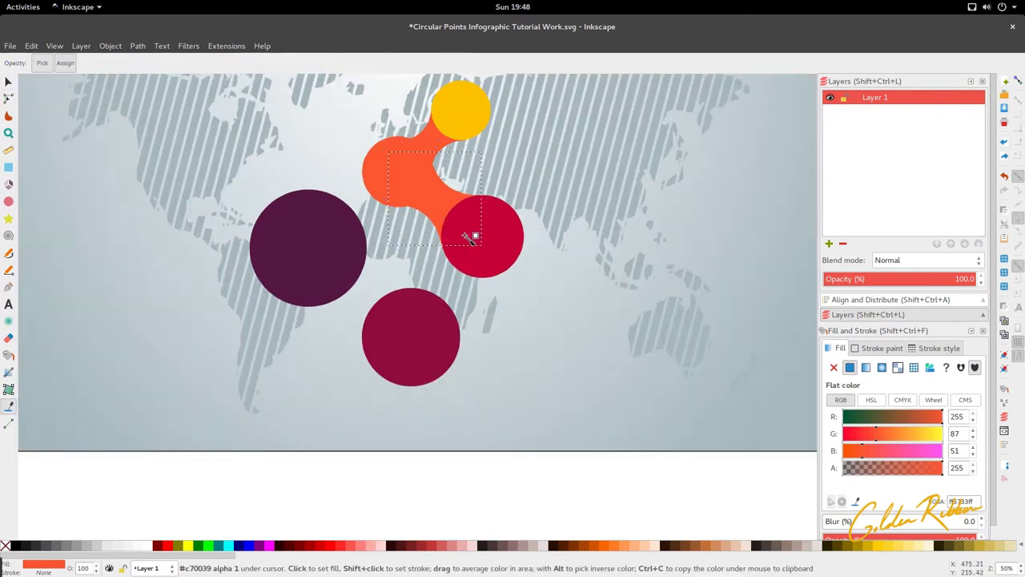
{"action": "key", "text": "d"}
{"action": "left_click", "coordinate": [470, 232]}
- Lower the crimson connector in the stacking order so it sits beneath the orange circle
{"action": "key", "text": "s"}
{"action": "scroll", "coordinate": [469, 235], "scroll_direction": "down", "scroll_amount": 1}
{"action": "scroll", "coordinate": [427, 215], "scroll_direction": "up", "scroll_amount": 4}
{"action": "left_click_drag", "start_coordinate": [427, 215], "coordinate": [417, 249]}
{"action": "key", "text": "ctrl+z"}
{"action": "scroll", "coordinate": [419, 243], "scroll_direction": "down", "scroll_amount": 2}
{"action": "left_click", "coordinate": [131, 64]}
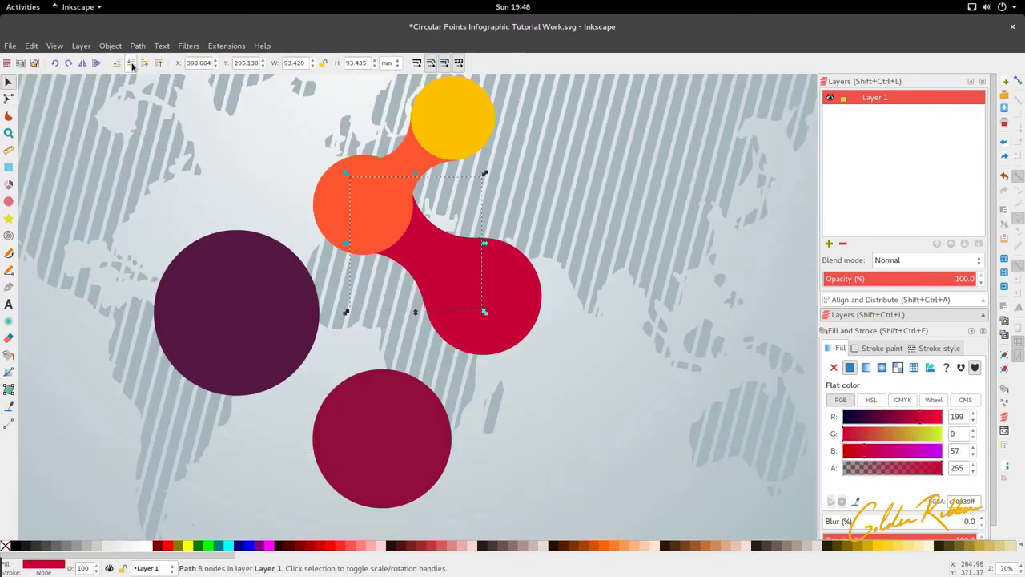
- Duplicate the crimson connector and place the copy over the background's lower edge, near South America
{"action": "scroll", "coordinate": [462, 297], "scroll_direction": "down", "scroll_amount": 2}
{"action": "scroll", "coordinate": [433, 209], "scroll_direction": "down", "scroll_amount": 1}
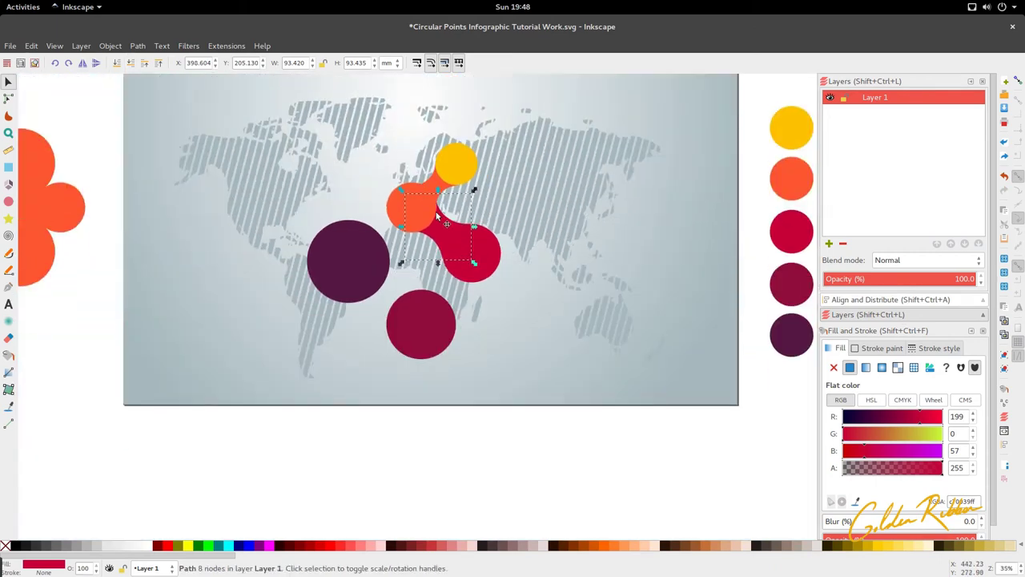
{"action": "left_click_drag", "start_coordinate": [440, 227], "coordinate": [256, 404]}
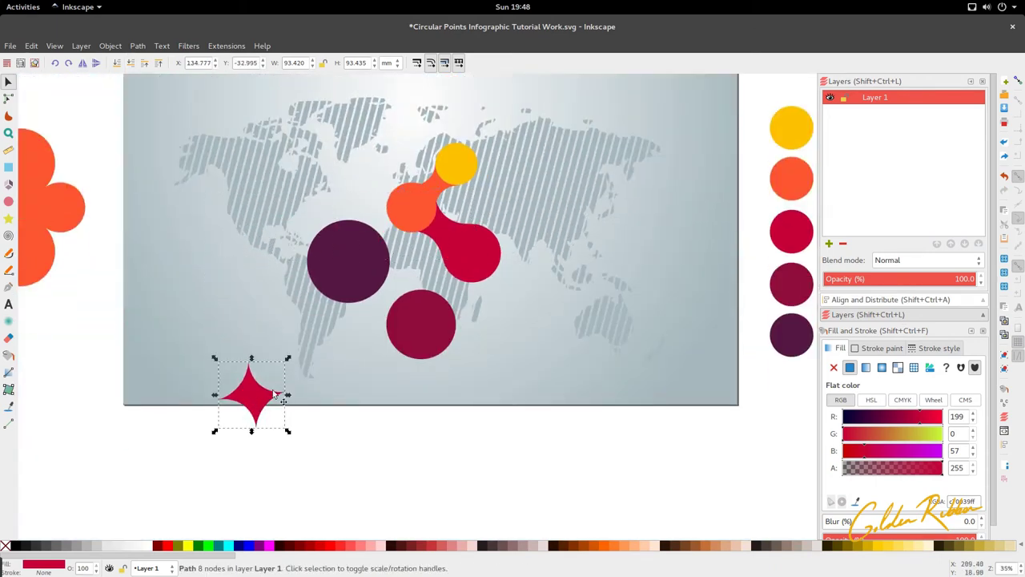
{"action": "left_click", "coordinate": [274, 374]}
{"action": "key", "text": "ctrl+s"}
- Rotate the crimson connector copy upright and scale it to about 85 by 84 mm
{"action": "left_click_drag", "start_coordinate": [288, 358], "coordinate": [303, 395]}
{"action": "scroll", "coordinate": [275, 409], "scroll_direction": "up", "scroll_amount": 2}
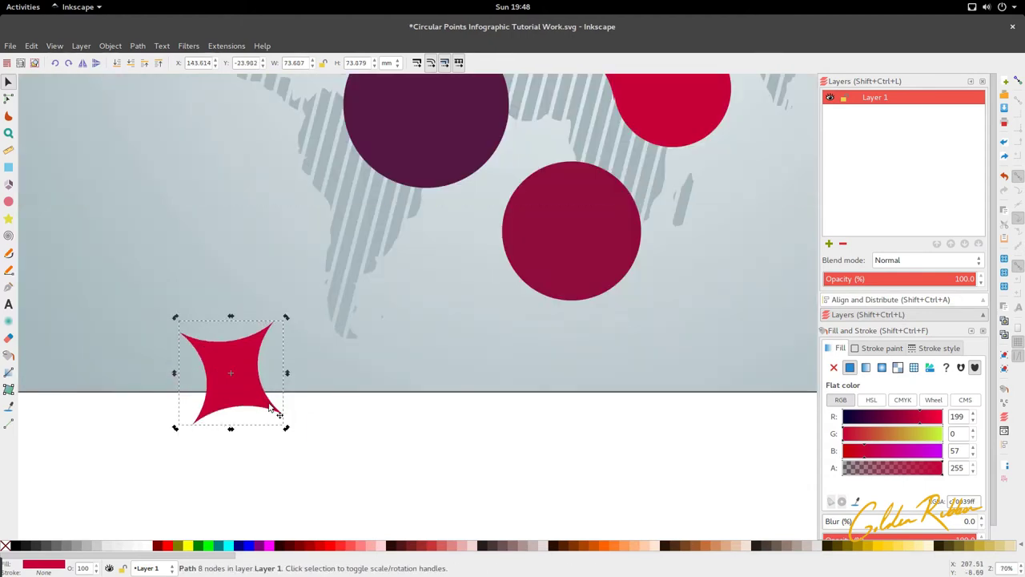
{"action": "left_click_drag", "start_coordinate": [281, 317], "coordinate": [283, 322]}
{"action": "scroll", "coordinate": [271, 367], "scroll_direction": "down", "scroll_amount": 2}
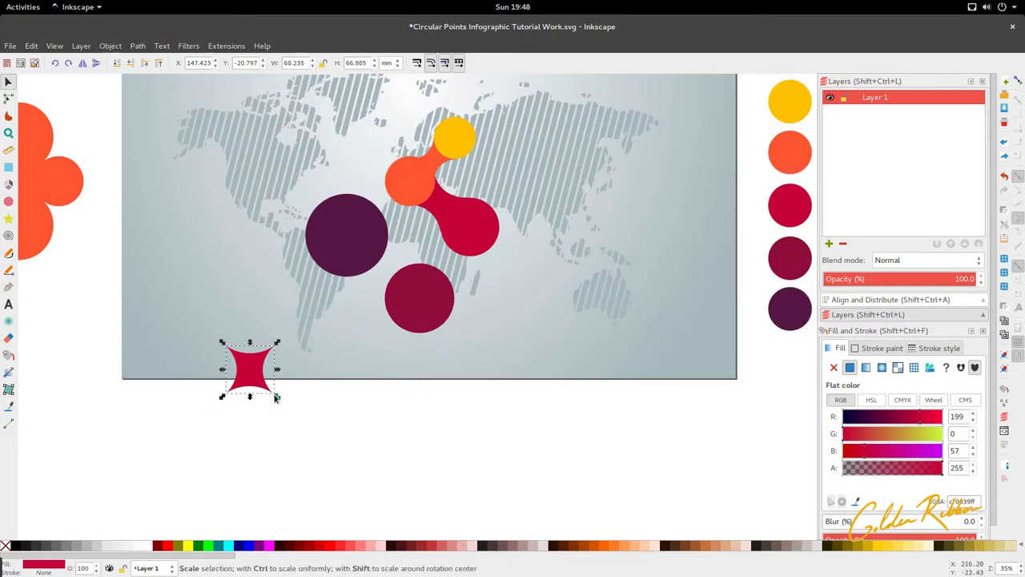
{"action": "left_click_drag", "start_coordinate": [276, 396], "coordinate": [282, 404]}
- Examine the outline and nodes of the enlarged crimson connector copy
{"action": "scroll", "coordinate": [271, 387], "scroll_direction": "up", "scroll_amount": 2}
{"action": "left_click", "coordinate": [274, 373]}
{"action": "double_click", "coordinate": [256, 368]}
{"action": "key", "text": "s"}
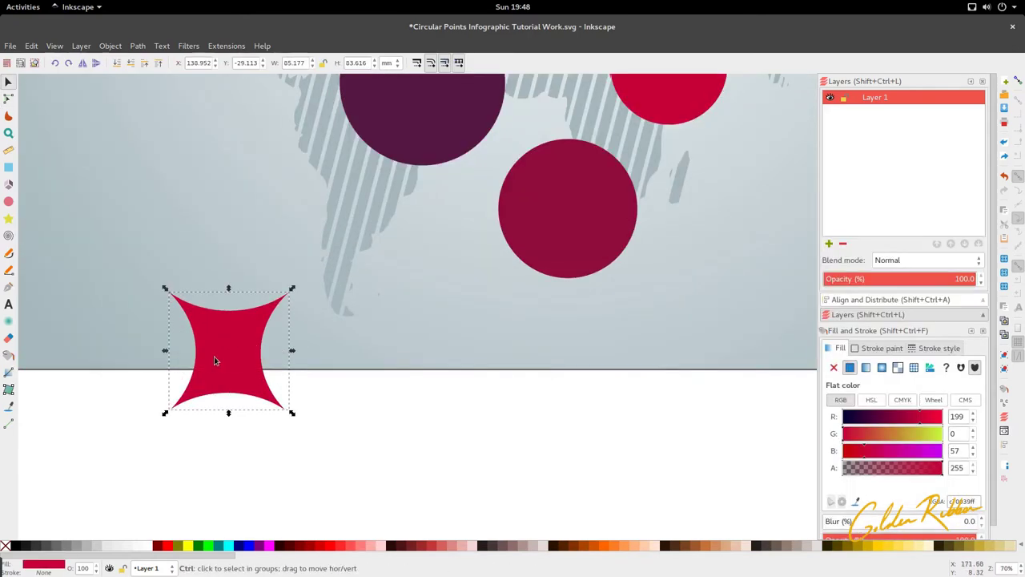
{"action": "scroll", "coordinate": [228, 334], "scroll_direction": "up", "scroll_amount": 3}
{"action": "scroll", "coordinate": [228, 340], "scroll_direction": "down", "scroll_amount": 2}
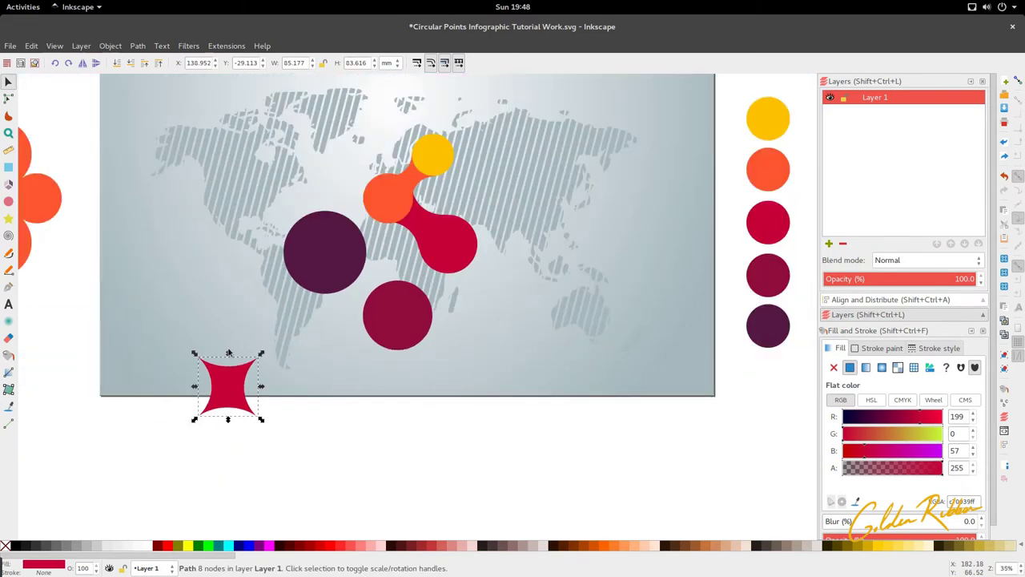
{"action": "scroll", "coordinate": [358, 323], "scroll_direction": "left", "scroll_amount": 6}
{"action": "scroll", "coordinate": [363, 407], "scroll_direction": "up", "scroll_amount": 3}
{"action": "key", "text": "n"}
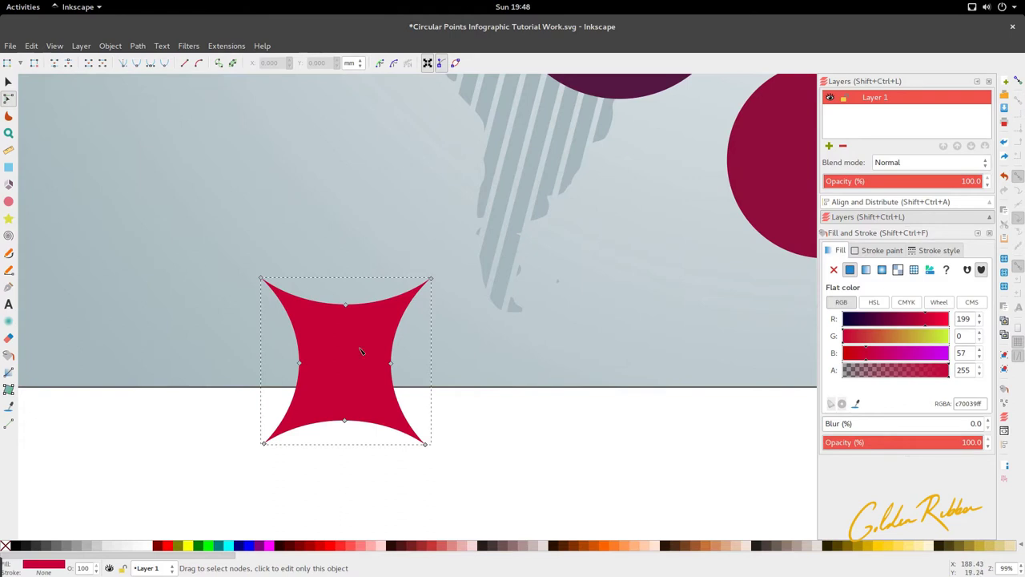
{"action": "scroll", "coordinate": [360, 352], "scroll_direction": "down", "scroll_amount": 2}
{"action": "key", "text": "s"}
- Move the crimson connector copy between the crimson and maroon circles and rotate it to bridge them
{"action": "left_click_drag", "start_coordinate": [397, 403], "coordinate": [673, 231]}
{"action": "left_click", "coordinate": [673, 231]}
{"action": "left_click_drag", "start_coordinate": [671, 156], "coordinate": [668, 191]}
{"action": "left_click_drag", "start_coordinate": [698, 264], "coordinate": [693, 263]}
{"action": "left_click_drag", "start_coordinate": [663, 215], "coordinate": [650, 213]}
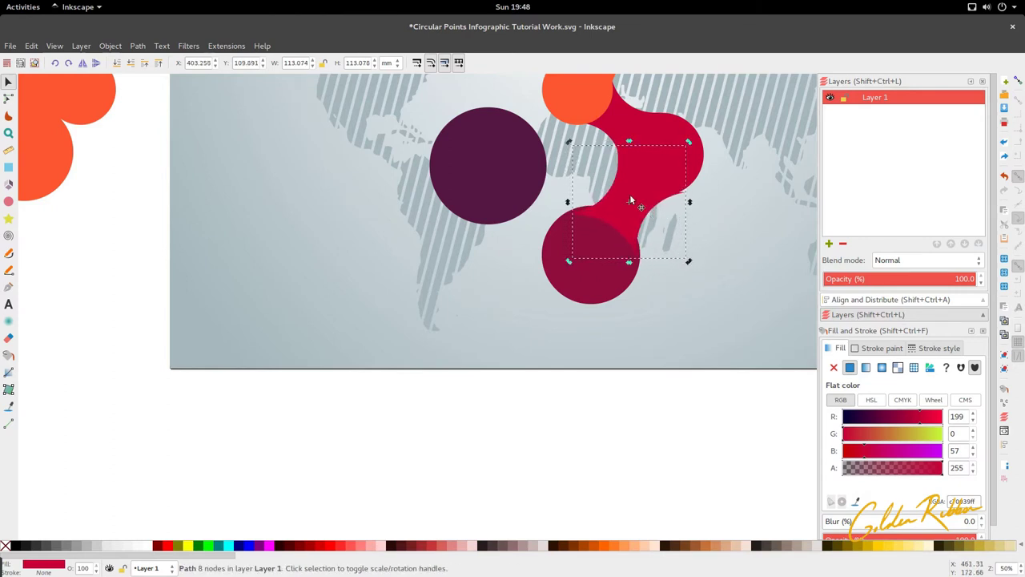
- Shrink the connector to about 100 mm across when rotated and fit its edges to the crimson and maroon circles
{"action": "left_click", "coordinate": [629, 200]}
{"action": "mouse_move", "coordinate": [688, 142]}
{"action": "left_mouse_down"}
{"action": "mouse_move", "coordinate": [639, 144]}
{"action": "mouse_move", "coordinate": [673, 154]}
{"action": "left_mouse_up"}
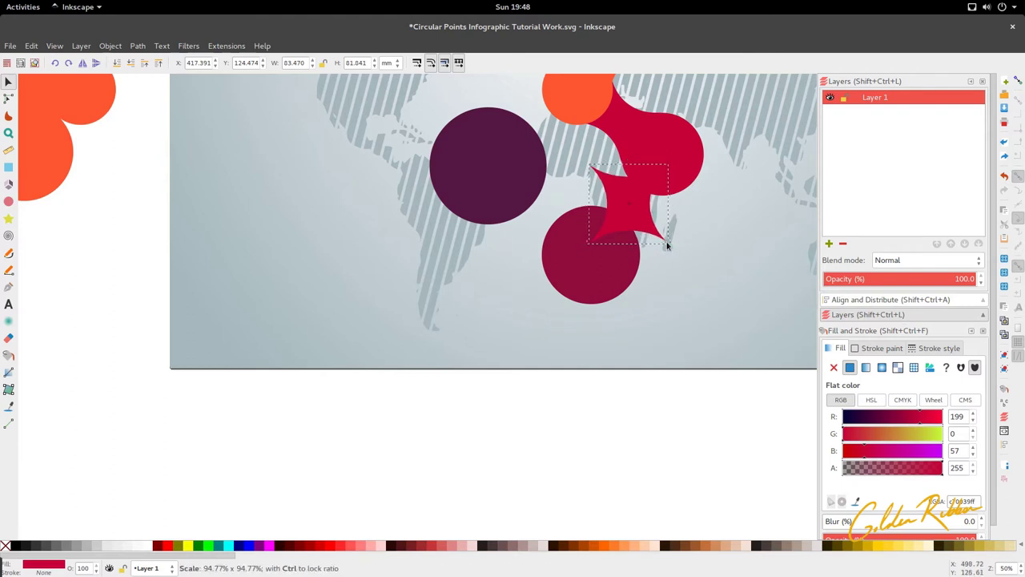
{"action": "left_click_drag", "start_coordinate": [671, 245], "coordinate": [669, 244]}
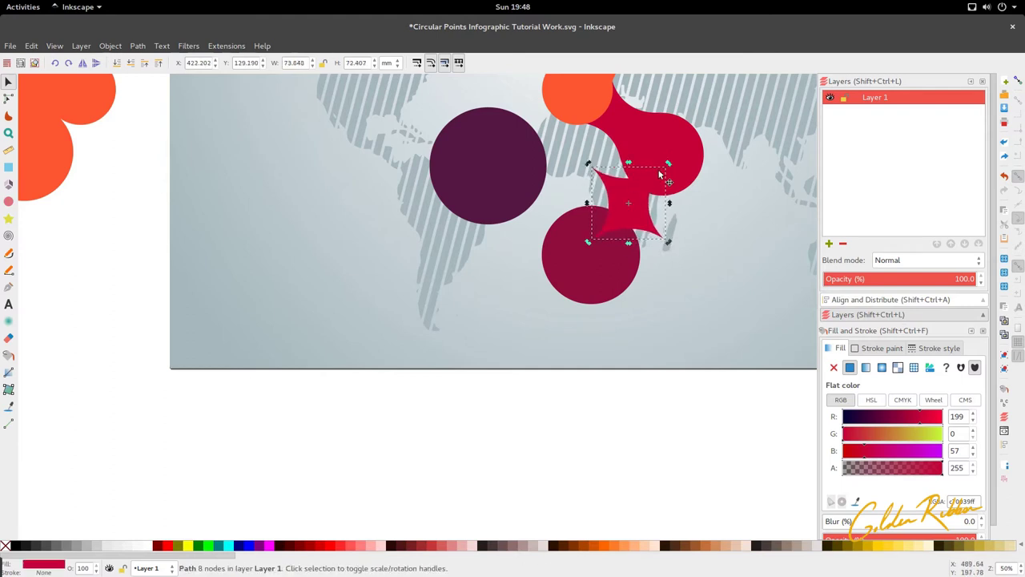
{"action": "left_click_drag", "start_coordinate": [662, 172], "coordinate": [648, 191]}
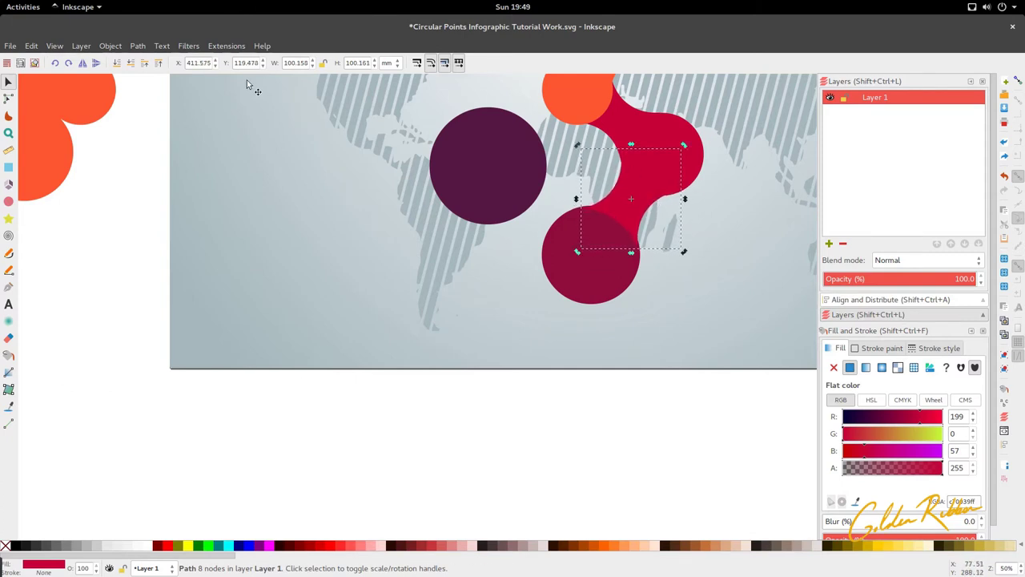
{"action": "left_click", "coordinate": [505, 254]}
{"action": "scroll", "coordinate": [548, 258], "scroll_direction": "down", "scroll_amount": 3}
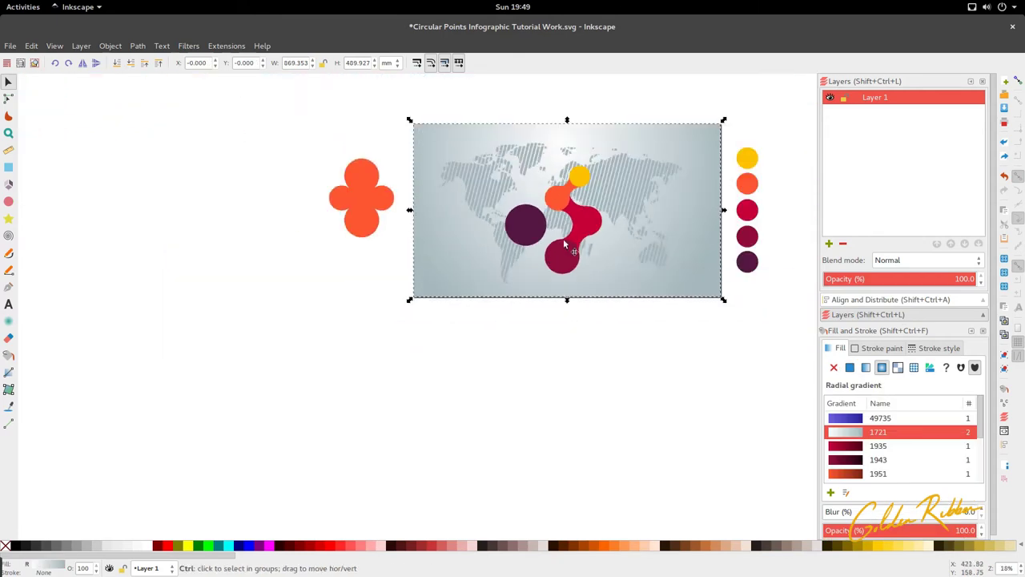
- Recolour the connector between the crimson and maroon circles with the maroon sampled from the lower circle
{"action": "scroll", "coordinate": [571, 237], "scroll_direction": "up", "scroll_amount": 3}
{"action": "left_click", "coordinate": [578, 236]}
{"action": "left_click_drag", "start_coordinate": [579, 238], "coordinate": [580, 239]}
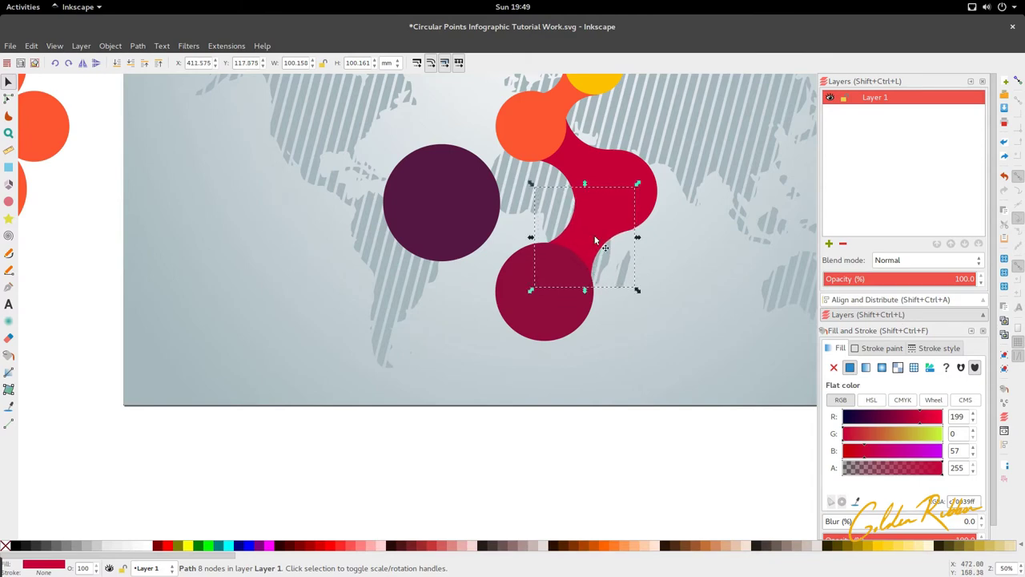
{"action": "key", "text": "d"}
{"action": "left_click", "coordinate": [572, 287]}
{"action": "key", "text": "s"}
{"action": "scroll", "coordinate": [570, 273], "scroll_direction": "down", "scroll_amount": 2}
- Duplicate the maroon connector, move the copy to the open map area beside the purple circle and rotate it partway upright
{"action": "left_click", "coordinate": [581, 266]}
{"action": "left_click_drag", "start_coordinate": [582, 268], "coordinate": [546, 274]}
{"action": "left_click", "coordinate": [559, 256]}
{"action": "left_click_drag", "start_coordinate": [568, 233], "coordinate": [549, 226]}
{"action": "key", "text": "ctrl+z"}
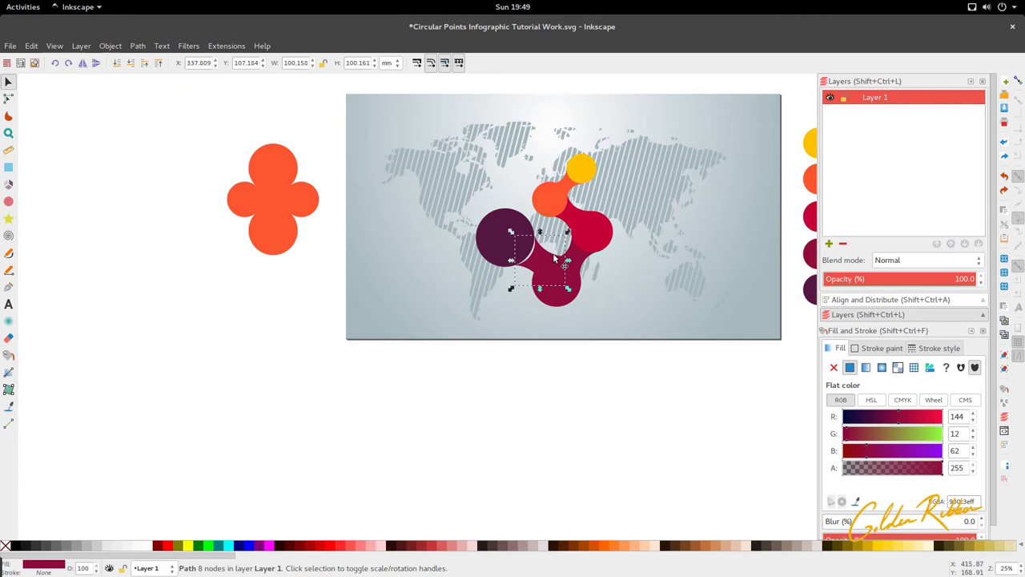
{"action": "left_click", "coordinate": [559, 257]}
{"action": "left_click_drag", "start_coordinate": [568, 232], "coordinate": [418, 264]}
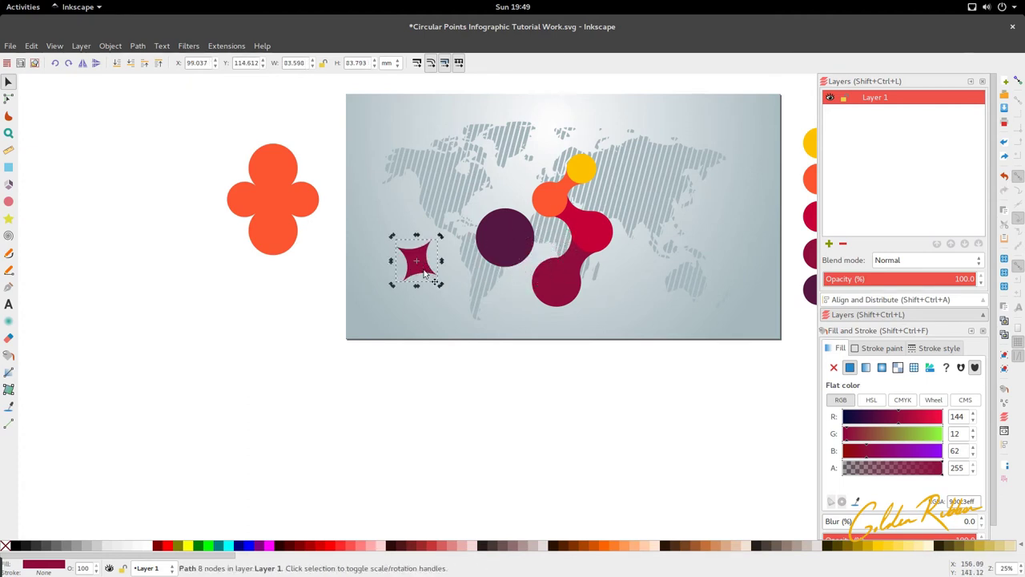
- Rotate the maroon connector copy upright and enlarge it about its centre
{"action": "scroll", "coordinate": [427, 276], "scroll_direction": "up", "scroll_amount": 3}
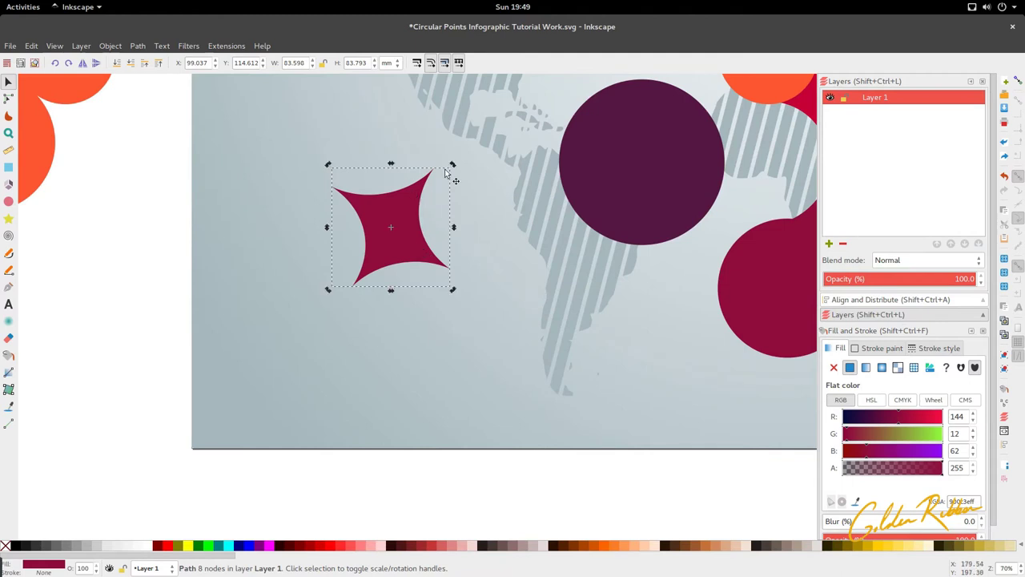
{"action": "mouse_move", "coordinate": [446, 172]}
{"action": "left_mouse_down"}
{"action": "mouse_move", "coordinate": [457, 165]}
{"action": "mouse_move", "coordinate": [463, 178]}
{"action": "left_mouse_up"}
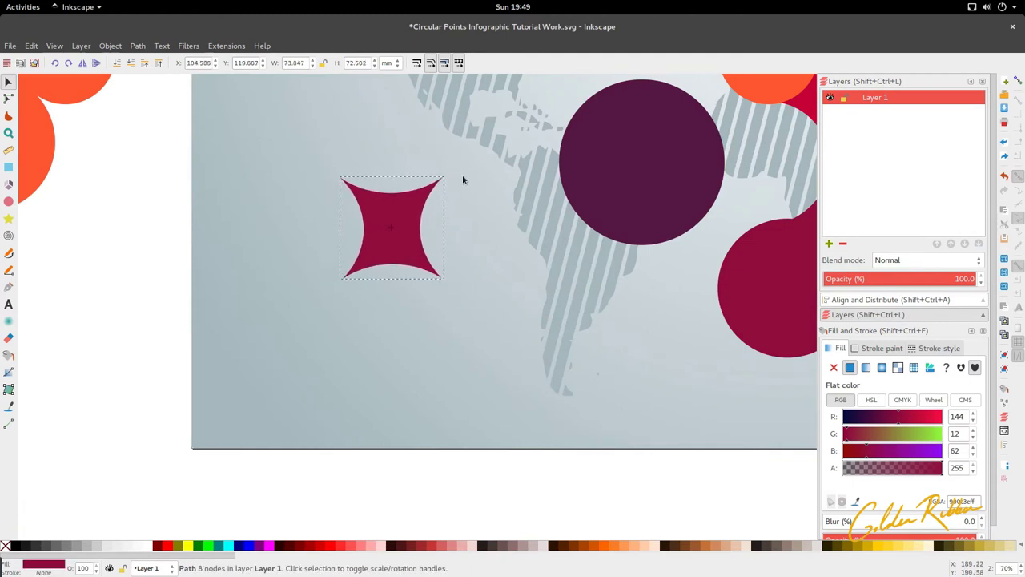
{"action": "left_click", "coordinate": [396, 180]}
{"action": "mouse_move", "coordinate": [391, 169]}
{"action": "left_mouse_down"}
{"action": "mouse_move", "coordinate": [393, 145]}
{"action": "mouse_move", "coordinate": [392, 183]}
{"action": "left_mouse_up"}
{"action": "left_click_drag", "start_coordinate": [447, 284], "coordinate": [466, 299]}
- Place the maroon connector copy between the maroon and purple circles, rotated to bridge them at about 132 by 133 mm
{"action": "scroll", "coordinate": [465, 298], "scroll_direction": "down", "scroll_amount": 2}
{"action": "left_click_drag", "start_coordinate": [432, 269], "coordinate": [581, 282]}
{"action": "left_click", "coordinate": [583, 282]}
{"action": "left_click_drag", "start_coordinate": [611, 240], "coordinate": [577, 238]}
{"action": "left_click_drag", "start_coordinate": [590, 276], "coordinate": [608, 272]}
{"action": "left_click_drag", "start_coordinate": [641, 218], "coordinate": [642, 225]}
{"action": "left_click_drag", "start_coordinate": [600, 273], "coordinate": [600, 267]}
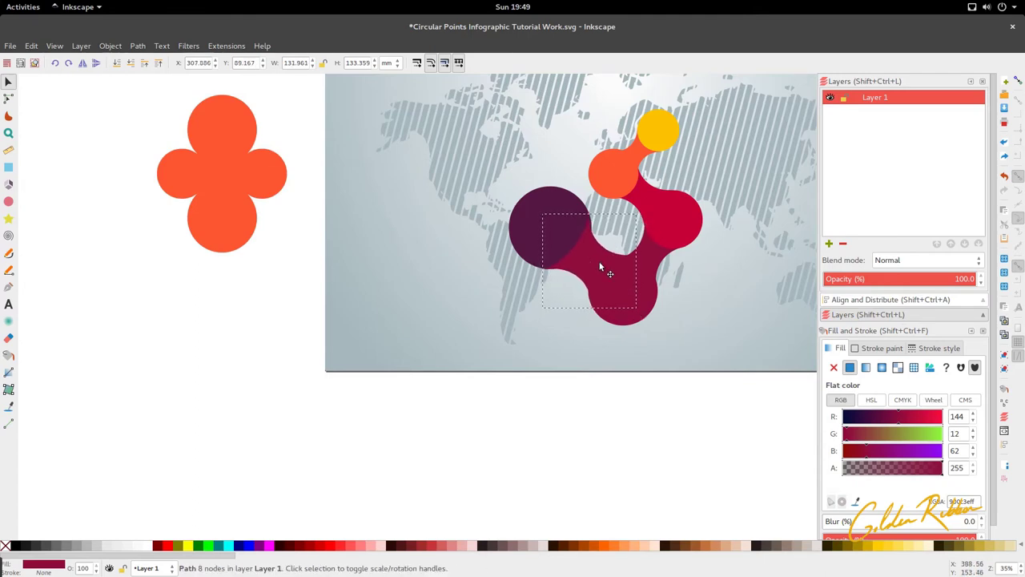
- Recolour the new connector with the purple 571845 sampled from the large dark circle
{"action": "scroll", "coordinate": [581, 270], "scroll_direction": "down", "scroll_amount": 2}
{"action": "scroll", "coordinate": [576, 273], "scroll_direction": "up", "scroll_amount": 1}
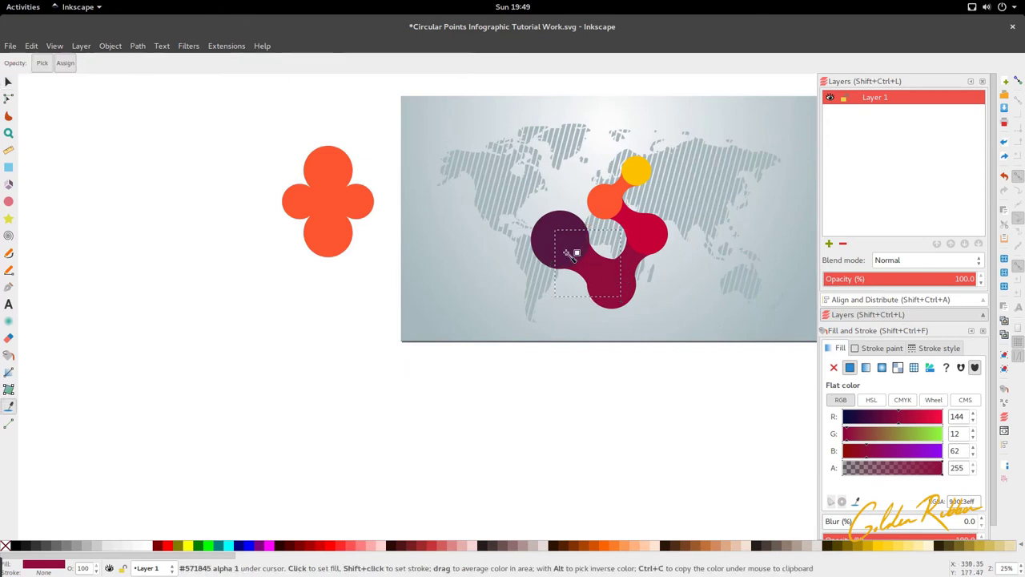
{"action": "left_click", "coordinate": [572, 369]}
{"action": "scroll", "coordinate": [526, 286], "scroll_direction": "down", "scroll_amount": 1}
{"action": "scroll", "coordinate": [526, 290], "scroll_direction": "up", "scroll_amount": 1}
- Select the five joined circles with their connectors and enlarge them together to about 332 by 370 mm on the map
{"action": "left_click_drag", "start_coordinate": [377, 441], "coordinate": [564, 210]}
{"action": "left_click", "coordinate": [395, 291], "text": "shift"}
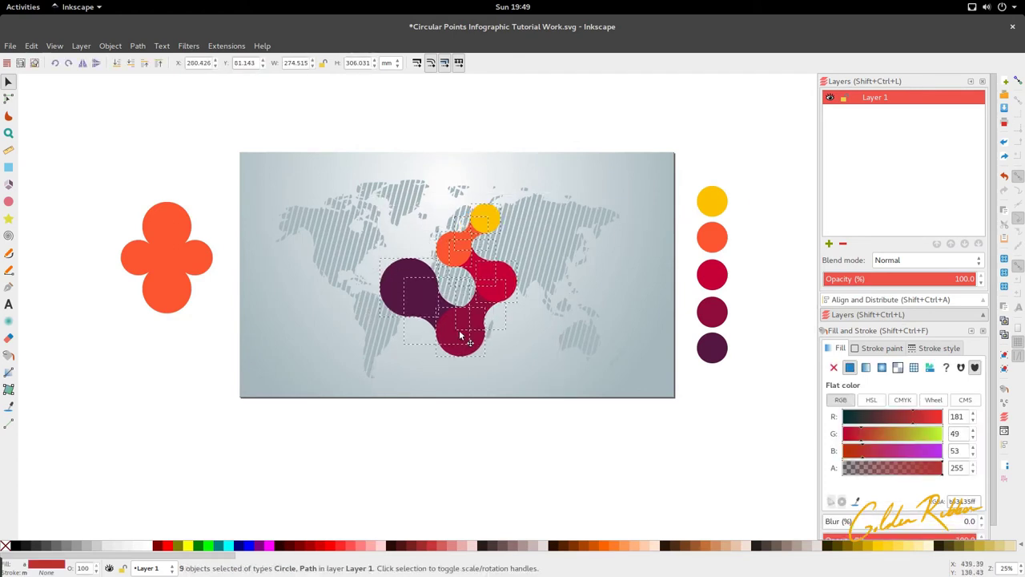
{"action": "left_click_drag", "start_coordinate": [462, 330], "coordinate": [456, 333]}
{"action": "left_click_drag", "start_coordinate": [517, 362], "coordinate": [531, 378]}
{"action": "left_click_drag", "start_coordinate": [476, 349], "coordinate": [479, 342]}
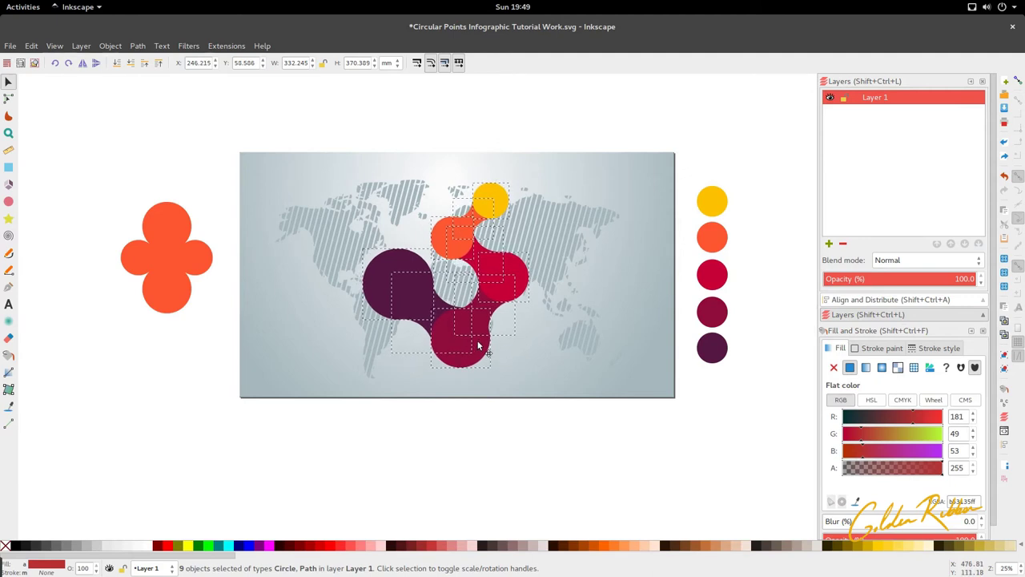
{"action": "left_click", "coordinate": [480, 433]}
- Examine the enlarged chain of circles and connectors up close and against the whole layout
{"action": "scroll", "coordinate": [477, 456], "scroll_direction": "down", "scroll_amount": 1}
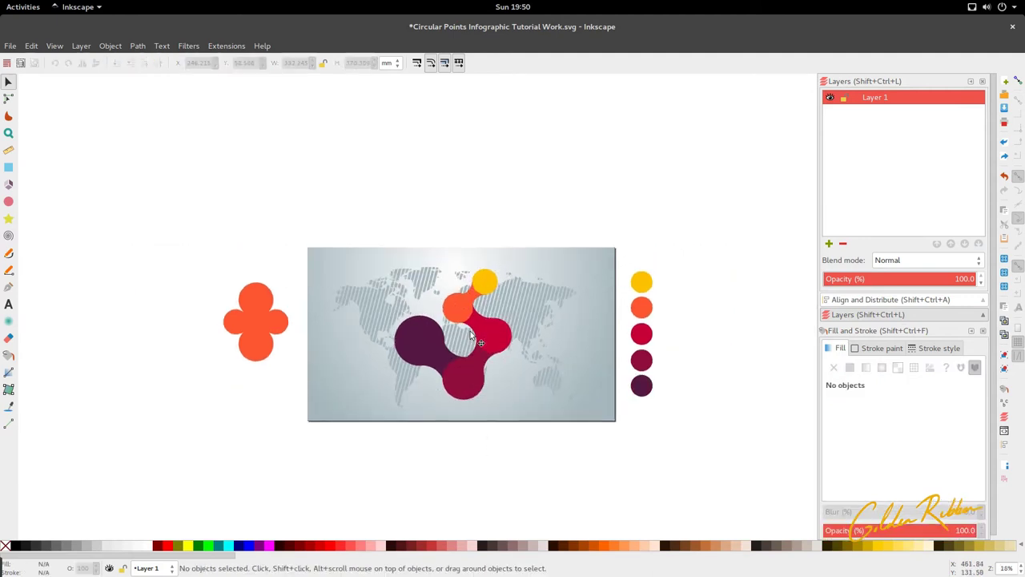
{"action": "scroll", "coordinate": [464, 348], "scroll_direction": "up", "scroll_amount": 4}
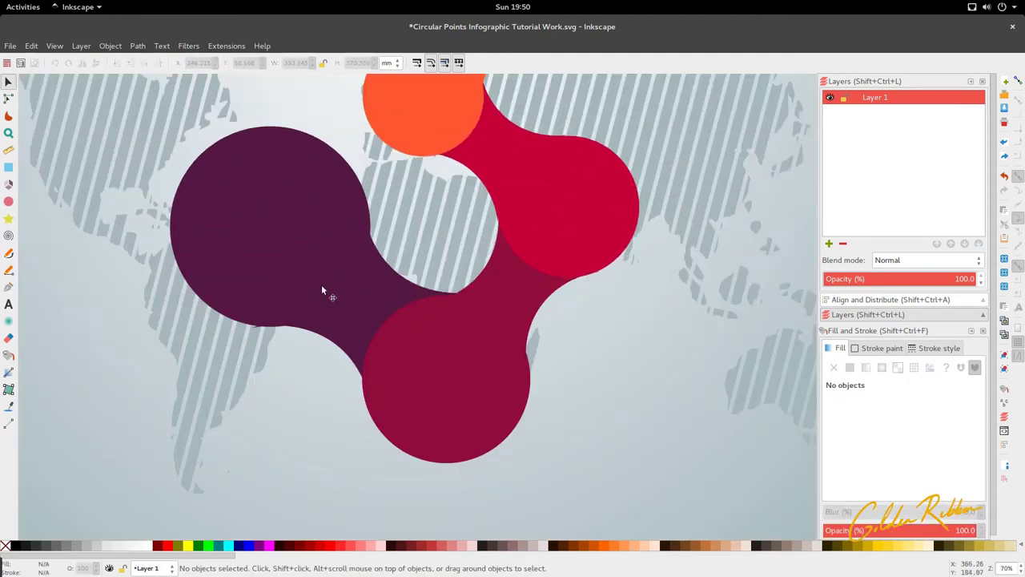
{"action": "scroll", "coordinate": [321, 290], "scroll_direction": "down", "scroll_amount": 5}
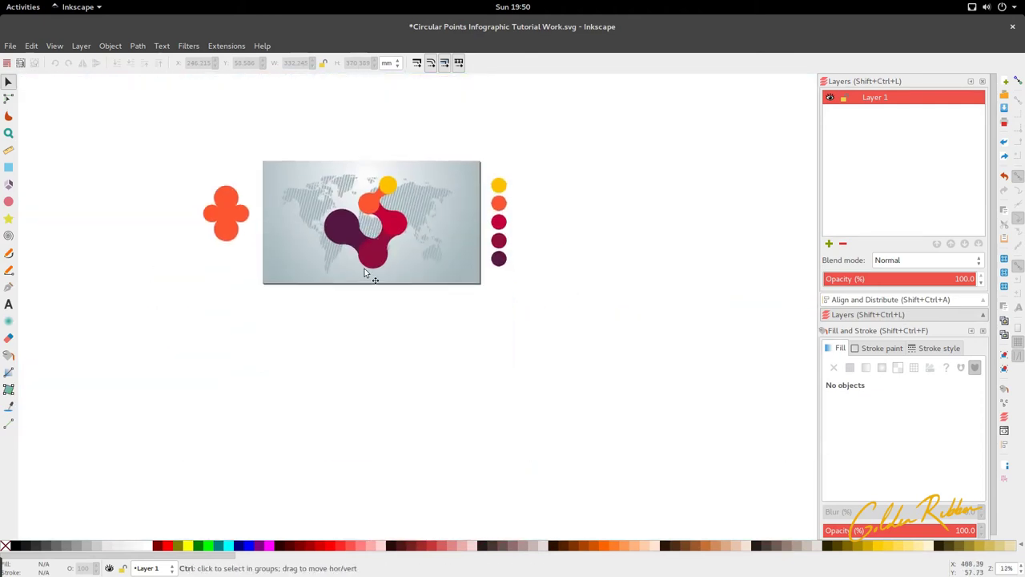
{"action": "scroll", "coordinate": [364, 272], "scroll_direction": "up", "scroll_amount": 2}
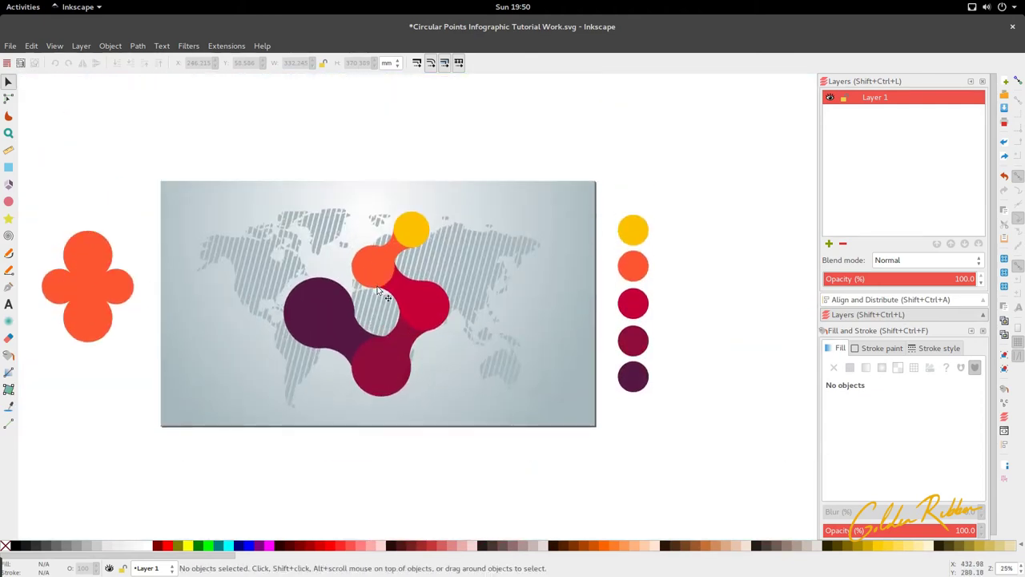
{"action": "scroll", "coordinate": [371, 275], "scroll_direction": "up", "scroll_amount": 2}
{"action": "scroll", "coordinate": [376, 284], "scroll_direction": "left", "scroll_amount": 1}
{"action": "scroll", "coordinate": [378, 286], "scroll_direction": "down", "scroll_amount": 4}
{"action": "scroll", "coordinate": [378, 286], "scroll_direction": "right", "scroll_amount": 5}
{"action": "scroll", "coordinate": [386, 289], "scroll_direction": "down", "scroll_amount": 3}
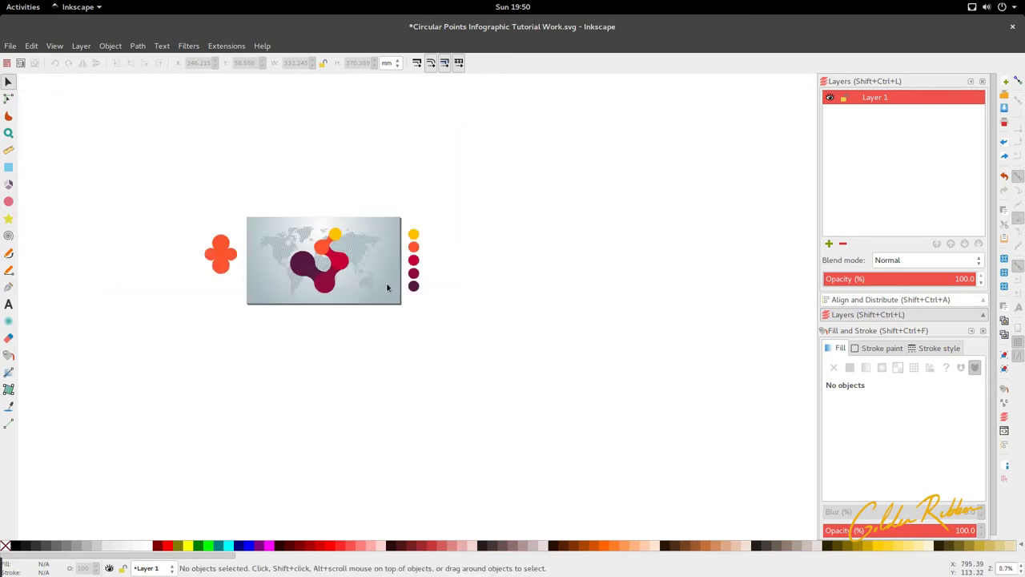
{"action": "key", "text": "ctrl+Left"}
{"action": "key", "text": "ctrl+Left"}
{"action": "key", "text": "ctrl+Left"}
{"action": "key", "text": "ctrl+Left"}
{"action": "scroll", "coordinate": [439, 272], "scroll_direction": "up", "scroll_amount": 3}
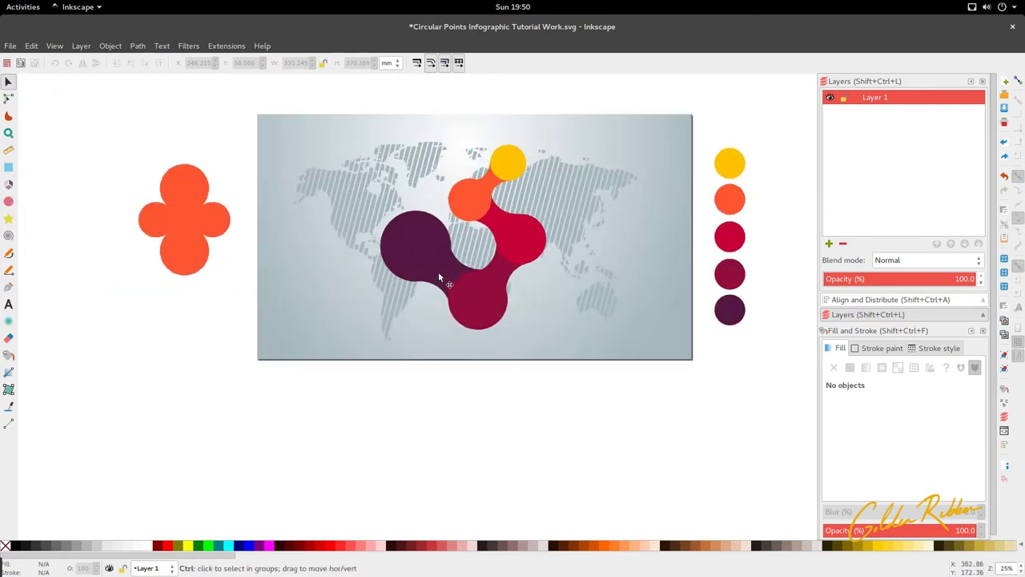
- Lower the striped world map's opacity to about 47%
{"action": "scroll", "coordinate": [438, 271], "scroll_direction": "up", "scroll_amount": 2}
{"action": "left_click", "coordinate": [387, 212]}
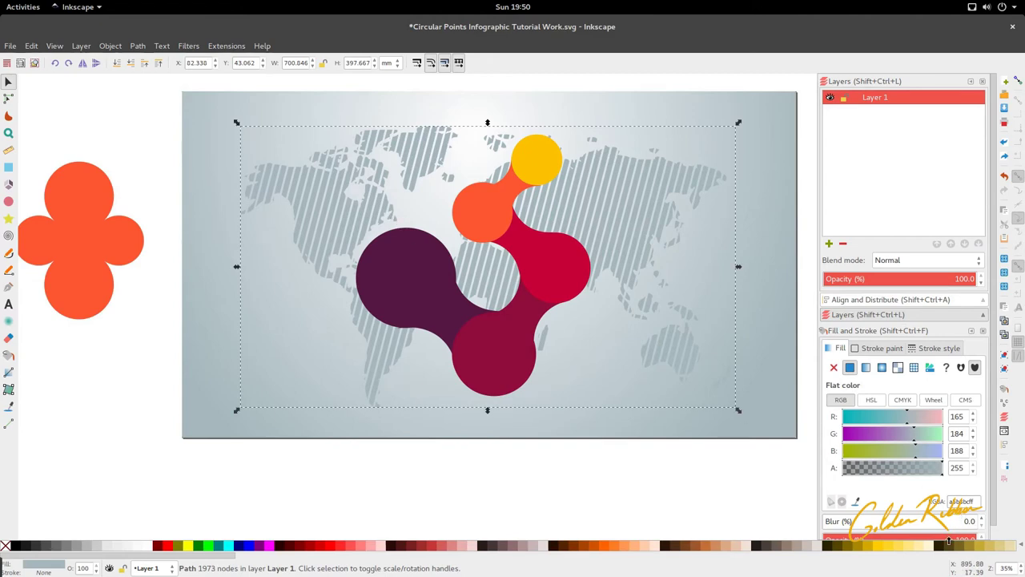
{"action": "left_click_drag", "start_coordinate": [948, 542], "coordinate": [911, 539]}
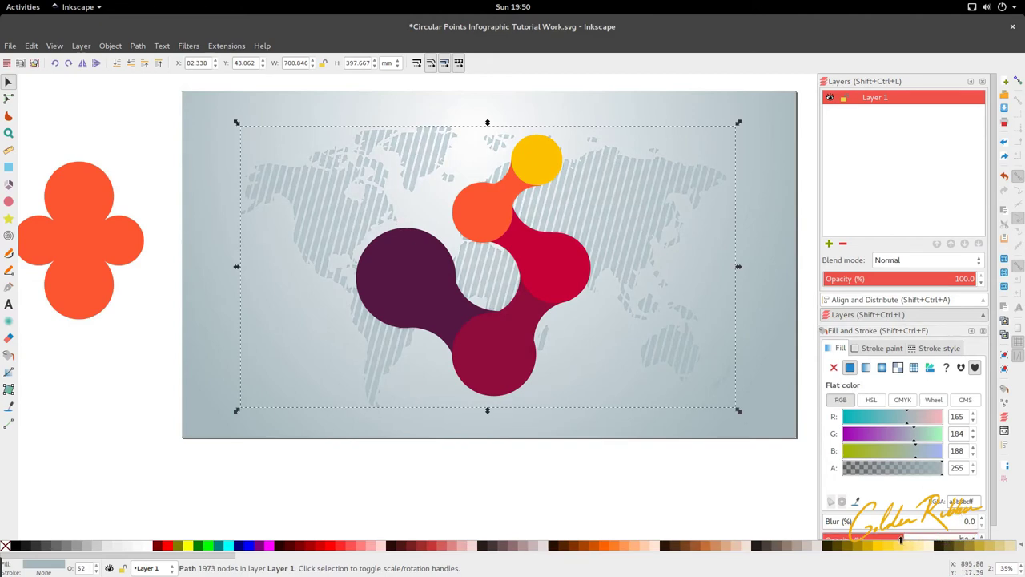
{"action": "key", "text": "Escape"}
{"action": "scroll", "coordinate": [409, 298], "scroll_direction": "down", "scroll_amount": 6}
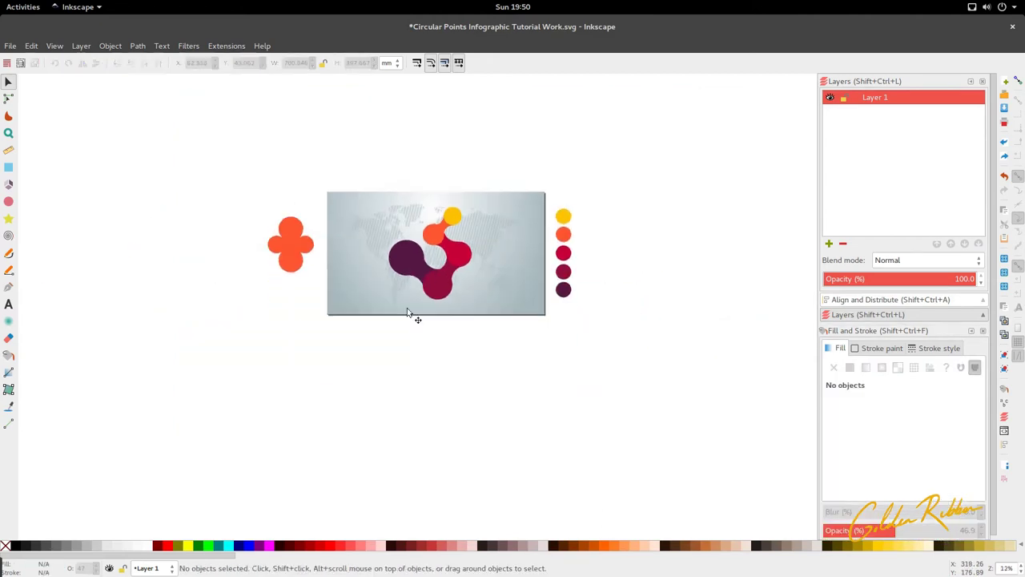
- Move the purple connector's protruding corner node onto the purple circle's edge and smooth the adjoining curve
{"action": "scroll", "coordinate": [423, 294], "scroll_direction": "up", "scroll_amount": 3}
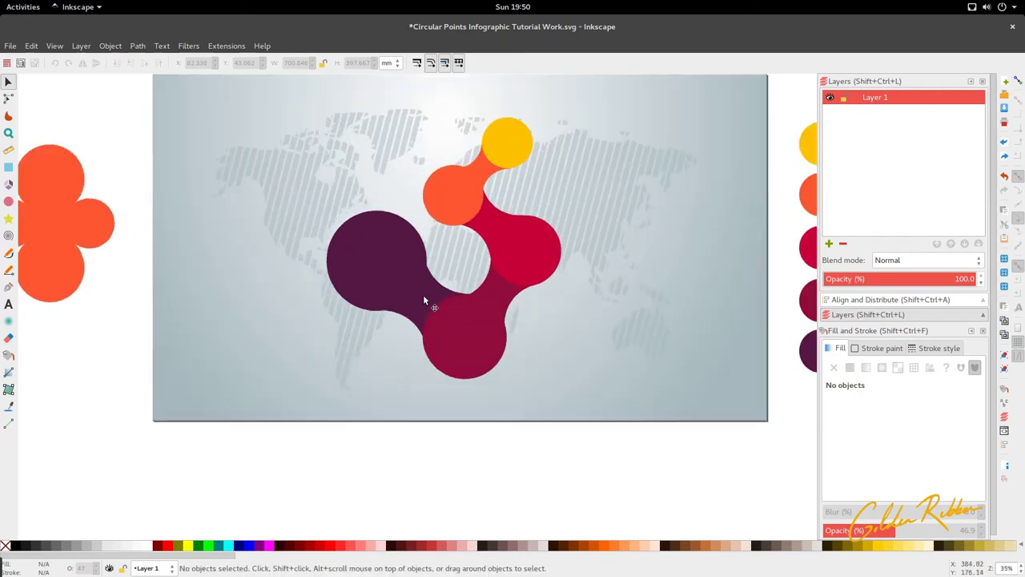
{"action": "double_click", "coordinate": [417, 307]}
{"action": "scroll", "coordinate": [417, 307], "scroll_direction": "up", "scroll_amount": 5}
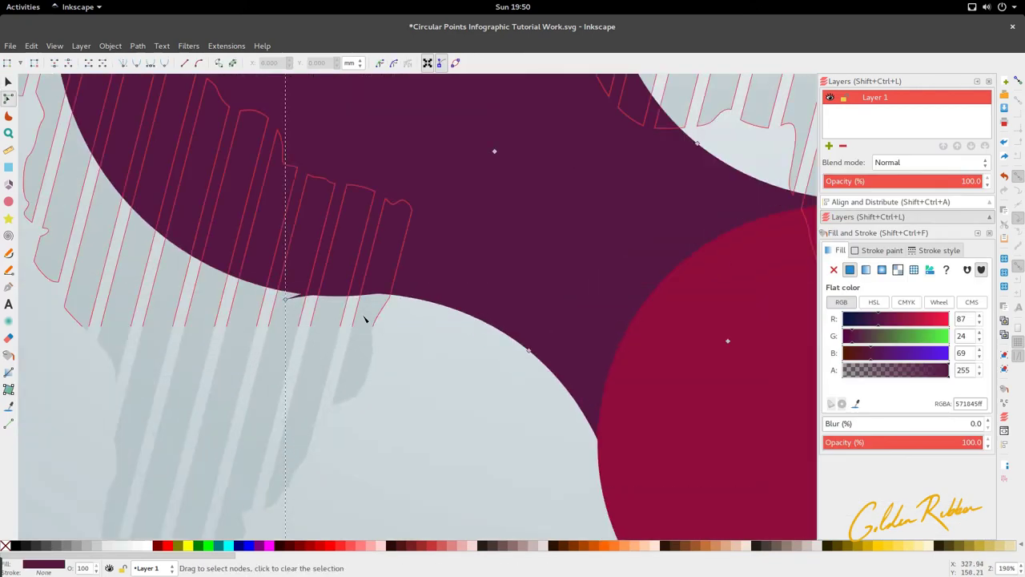
{"action": "left_click", "coordinate": [286, 298]}
{"action": "left_click_drag", "start_coordinate": [286, 298], "coordinate": [291, 292]}
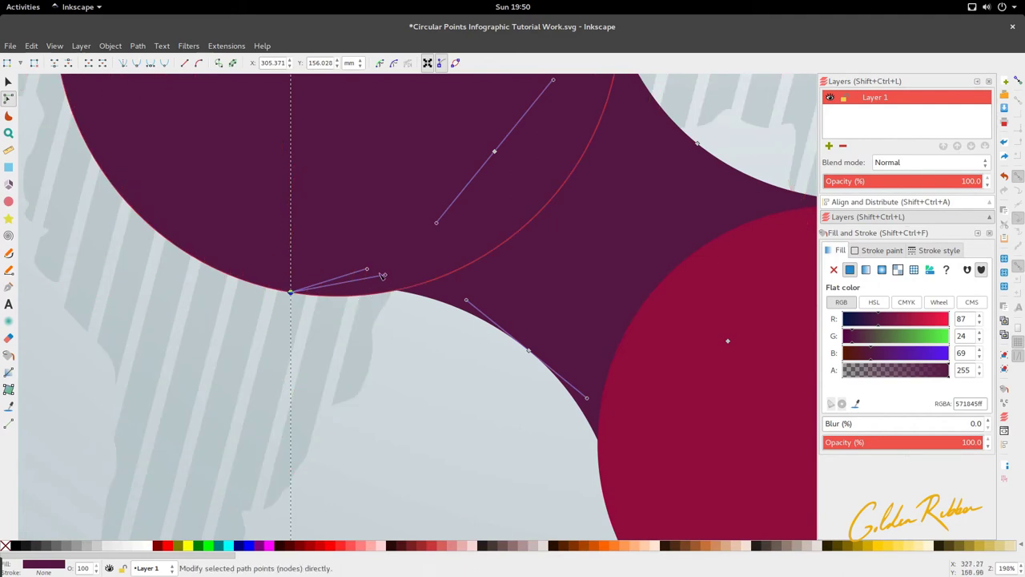
{"action": "left_click_drag", "start_coordinate": [387, 286], "coordinate": [385, 294]}
{"action": "scroll", "coordinate": [395, 211], "scroll_direction": "down", "scroll_amount": 4}
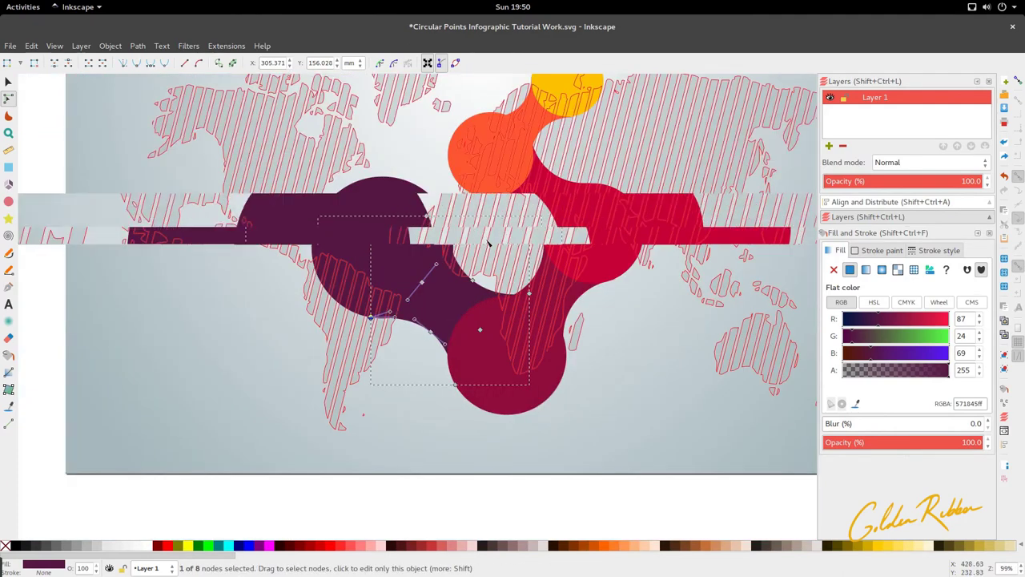
- Move the crimson connector's protruding corner node slightly into the crimson circle
{"action": "scroll", "coordinate": [394, 212], "scroll_direction": "up", "scroll_amount": 3}
{"action": "key", "text": "s"}
{"action": "scroll", "coordinate": [540, 262], "scroll_direction": "down", "scroll_amount": 2}
{"action": "scroll", "coordinate": [590, 235], "scroll_direction": "up", "scroll_amount": 3}
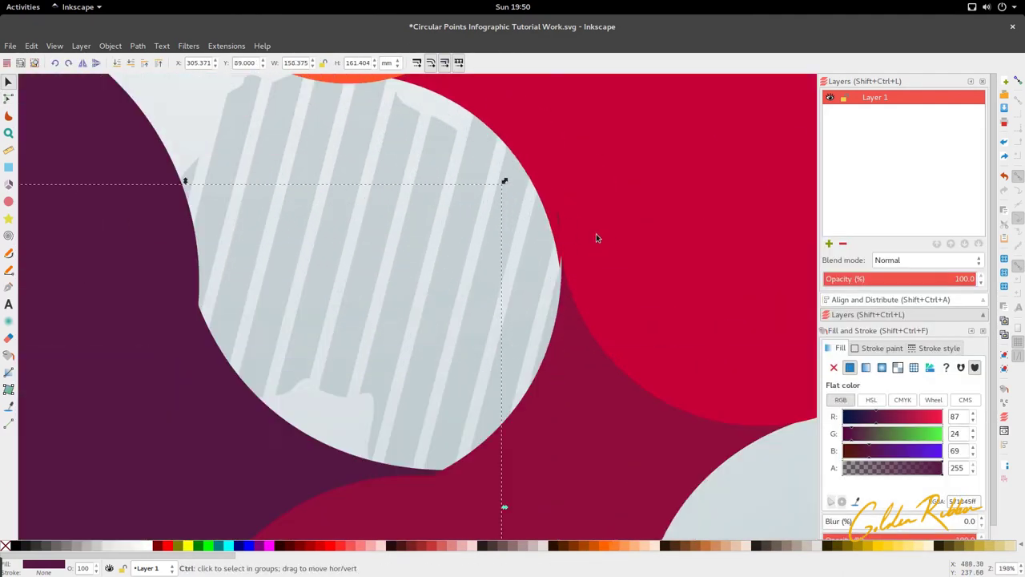
{"action": "double_click", "coordinate": [547, 212]}
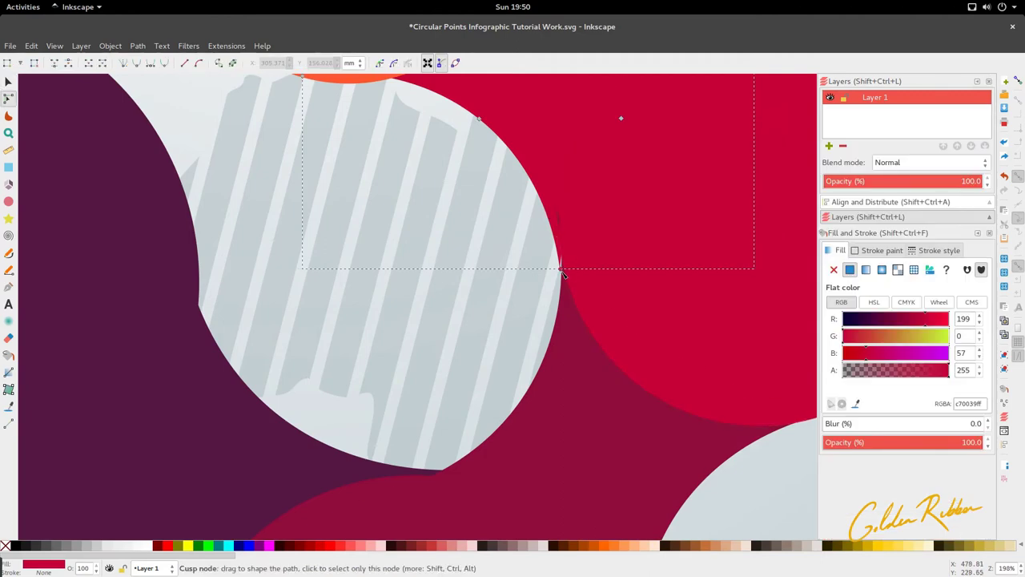
{"action": "left_click_drag", "start_coordinate": [562, 273], "coordinate": [568, 273]}
- Lower the connector between the crimson and maroon circles one level in the stacking order
{"action": "left_click", "coordinate": [569, 327]}
{"action": "key", "text": "s"}
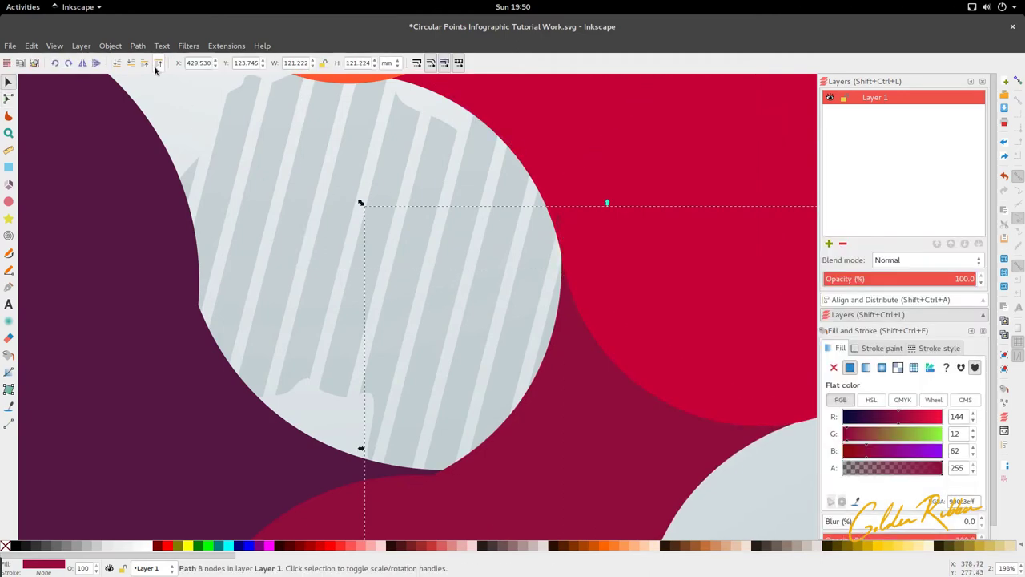
{"action": "left_click", "coordinate": [132, 64]}
{"action": "key", "text": "minus"}
{"action": "key", "text": "minus"}
{"action": "key", "text": "minus"}
- Try to pull in the purple connector's corner node above the maroon circle, and undo the change
{"action": "double_click", "coordinate": [352, 314]}
{"action": "left_click_drag", "start_coordinate": [445, 321], "coordinate": [424, 322]}
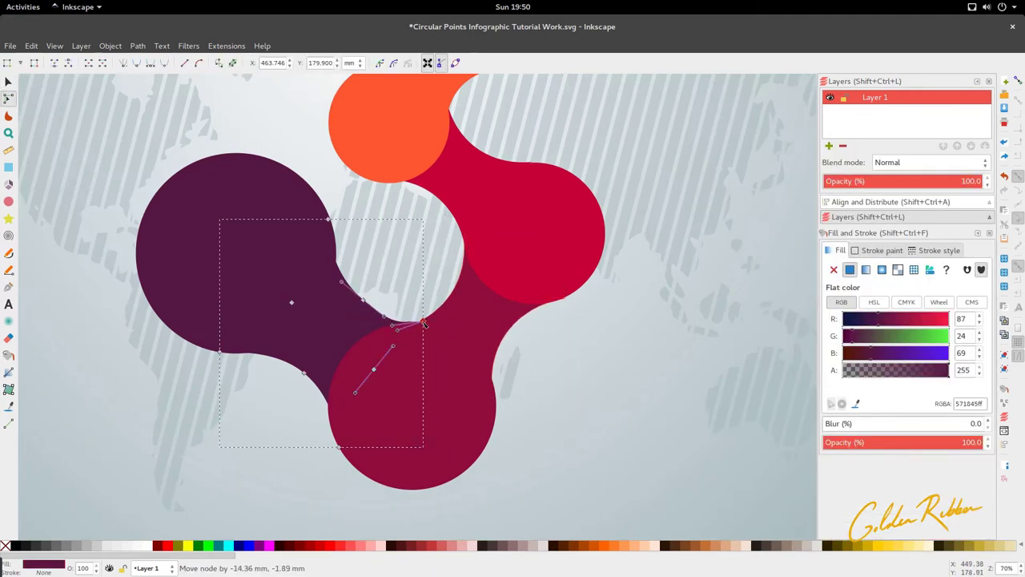
{"action": "key", "text": "s"}
{"action": "scroll", "coordinate": [393, 283], "scroll_direction": "down", "scroll_amount": 2}
{"action": "scroll", "coordinate": [382, 295], "scroll_direction": "up", "scroll_amount": 2}
{"action": "key", "text": "ctrl+z"}
- Lower the purple connector beneath the maroon connector in the stacking order
{"action": "scroll", "coordinate": [418, 313], "scroll_direction": "up", "scroll_amount": 2}
{"action": "left_click", "coordinate": [451, 304]}
{"action": "left_click", "coordinate": [337, 271]}
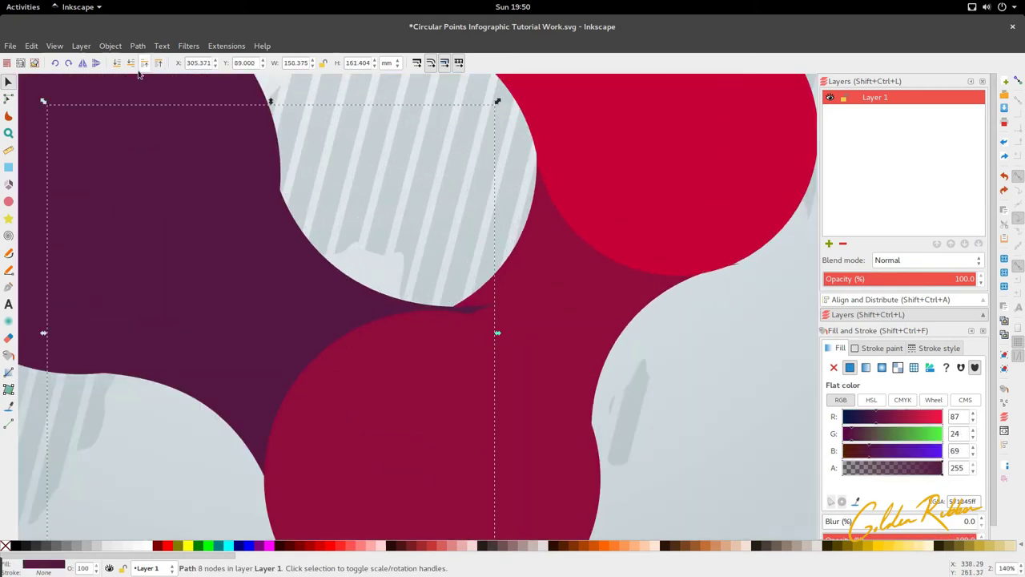
{"action": "scroll", "coordinate": [306, 212], "scroll_direction": "down", "scroll_amount": 4}
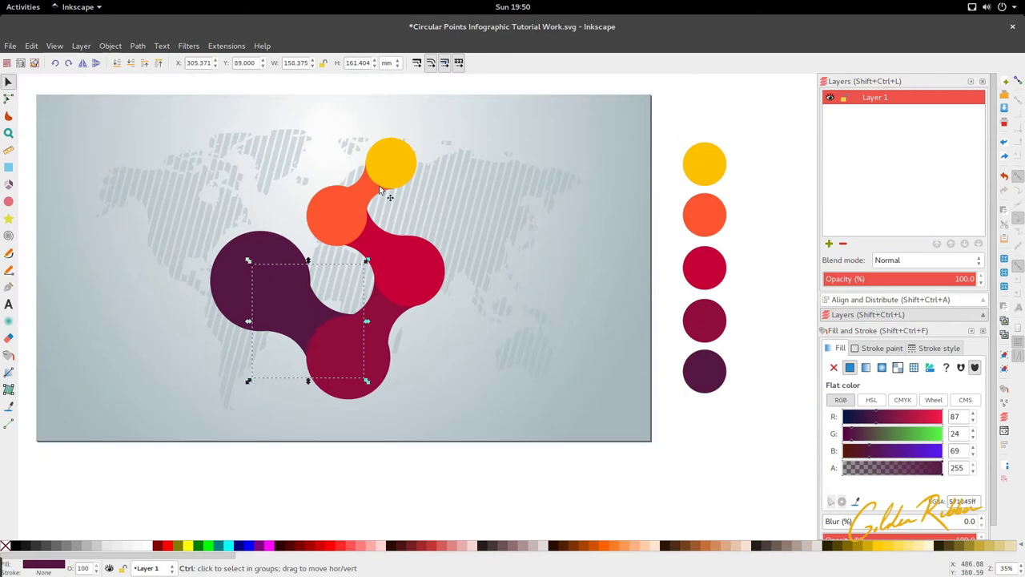
- Nudge the orange connector to X 427.440 and Y 317.945 mm to fit the yellow and orange circles, and inspect its nodes
{"action": "scroll", "coordinate": [379, 185], "scroll_direction": "up", "scroll_amount": 3}
{"action": "left_click", "coordinate": [366, 198], "text": "ctrl"}
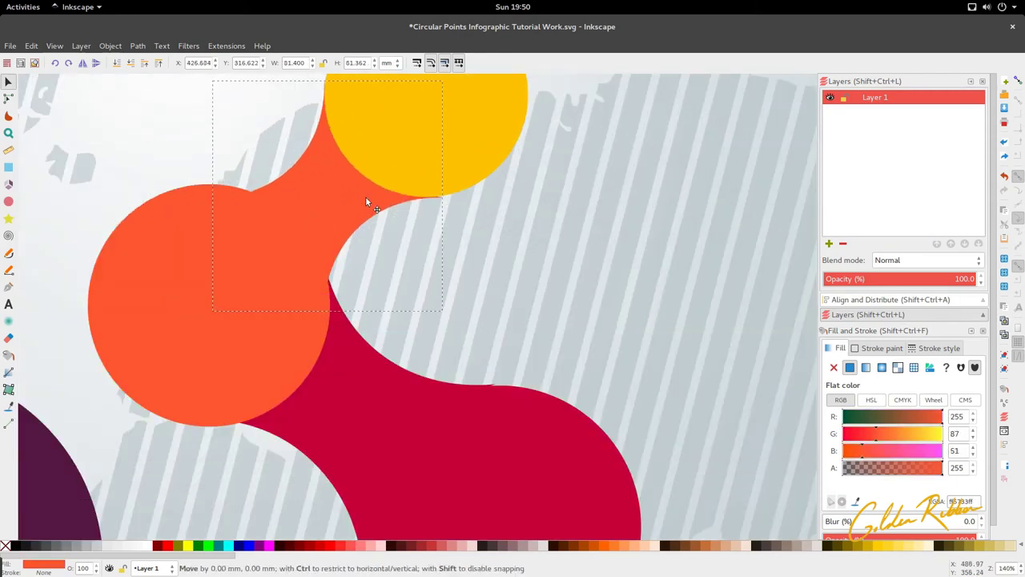
{"action": "scroll", "coordinate": [360, 212], "scroll_direction": "down", "scroll_amount": 4}
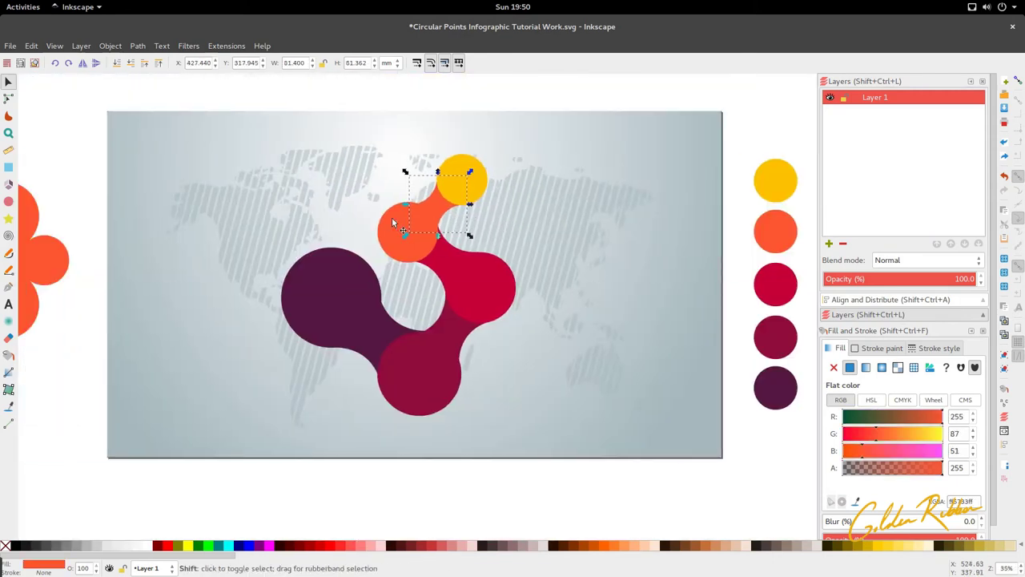
{"action": "key", "text": "n"}
{"action": "scroll", "coordinate": [437, 217], "scroll_direction": "up", "scroll_amount": 2}
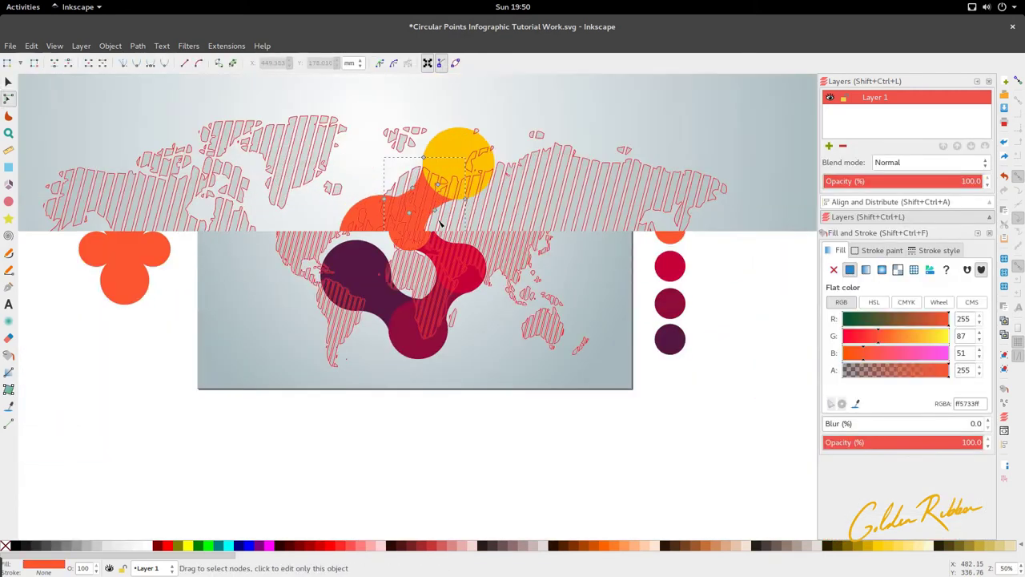
- Try a gradient across the orange connector toward the yellow circle, and undo it
{"action": "key", "text": "g"}
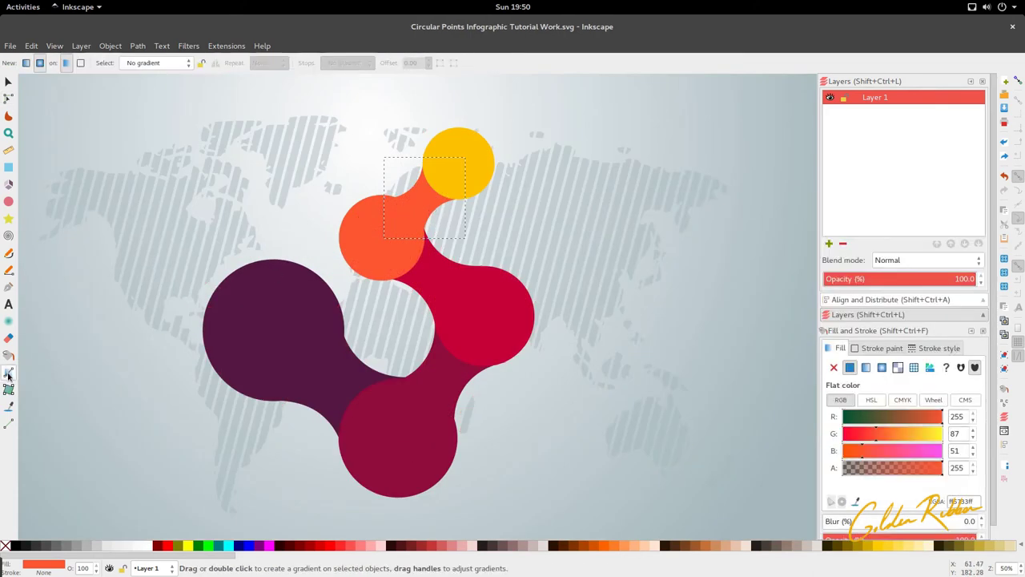
{"action": "left_click_drag", "start_coordinate": [422, 208], "coordinate": [444, 185]}
{"action": "key", "text": "ctrl+z"}
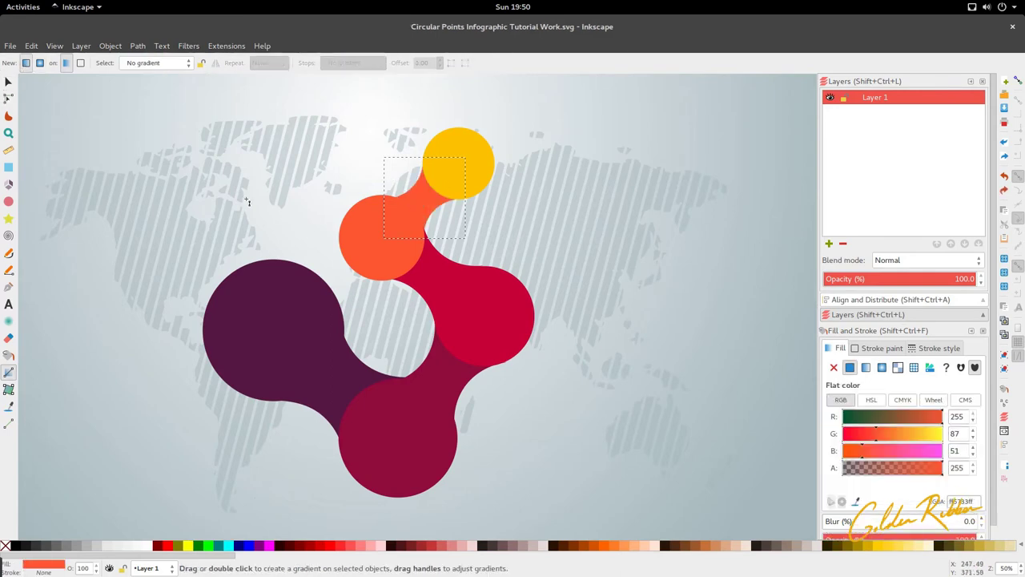
- Add a linear gradient across the orange connector toward the yellow circle, with its end stop set to opaque orange ff5733ff
{"action": "left_click_drag", "start_coordinate": [417, 204], "coordinate": [442, 181]}
{"action": "key", "text": "minus"}
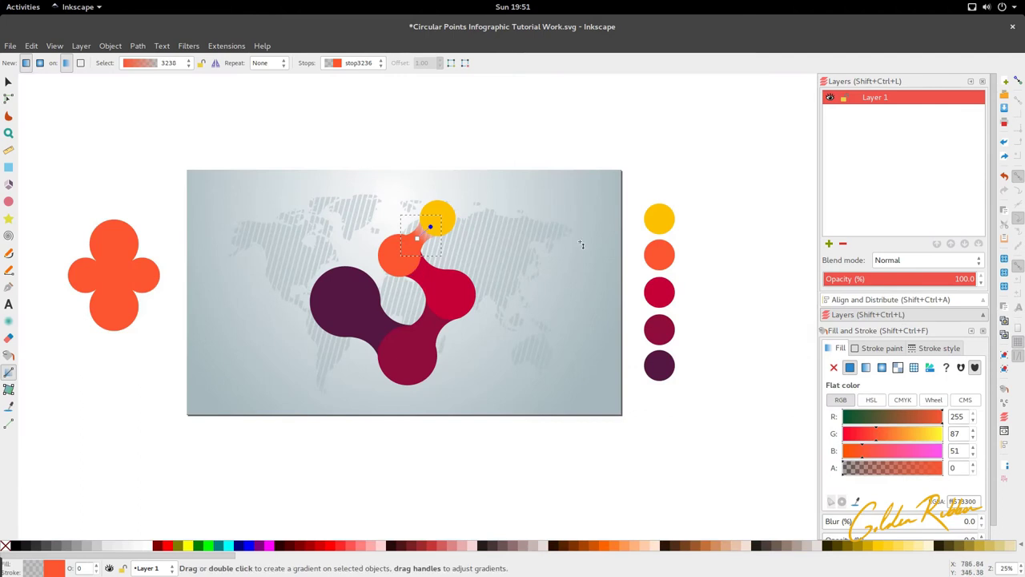
{"action": "left_click", "coordinate": [8, 407]}
{"action": "key", "text": "g"}
{"action": "key", "text": "s"}
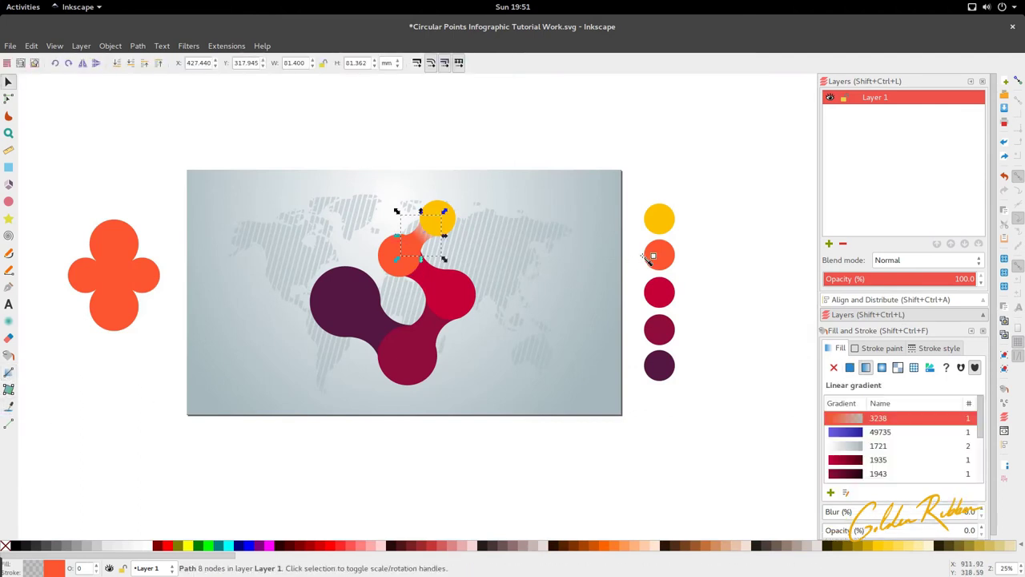
{"action": "key", "text": "d"}
{"action": "left_click", "coordinate": [651, 258]}
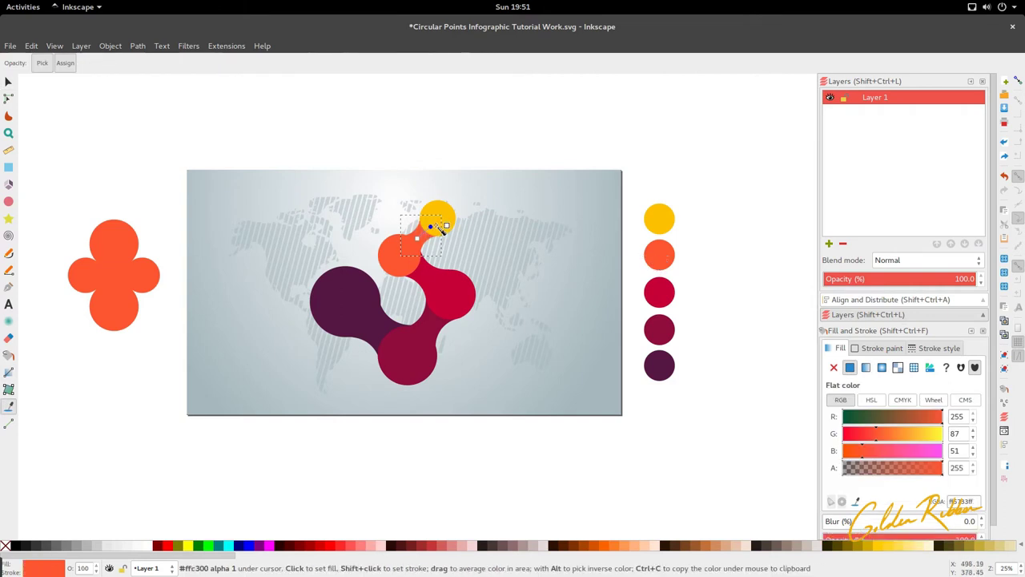
{"action": "scroll", "coordinate": [441, 225], "scroll_direction": "up", "scroll_amount": 2}
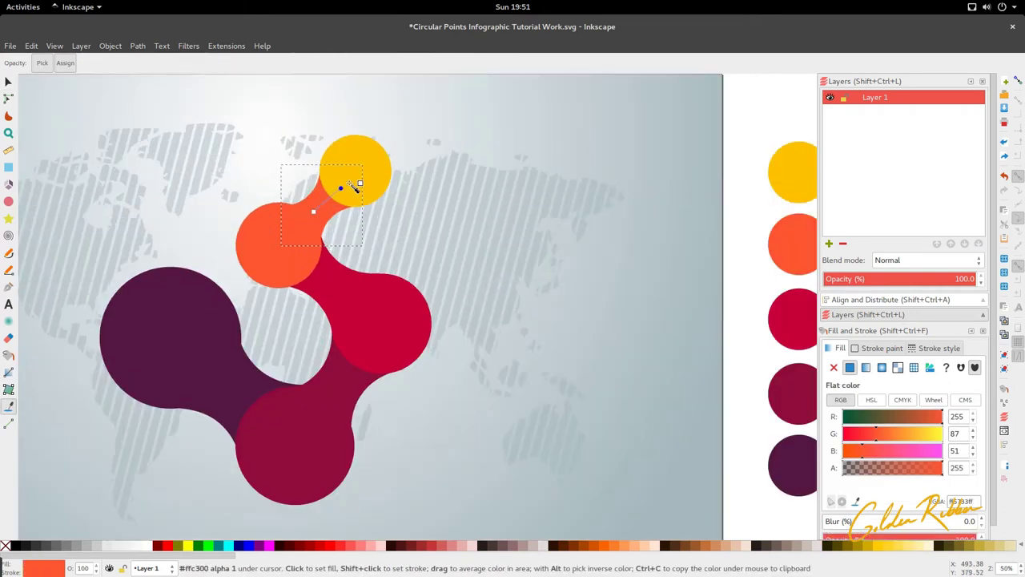
{"action": "scroll", "coordinate": [360, 184], "scroll_direction": "down", "scroll_amount": 2}
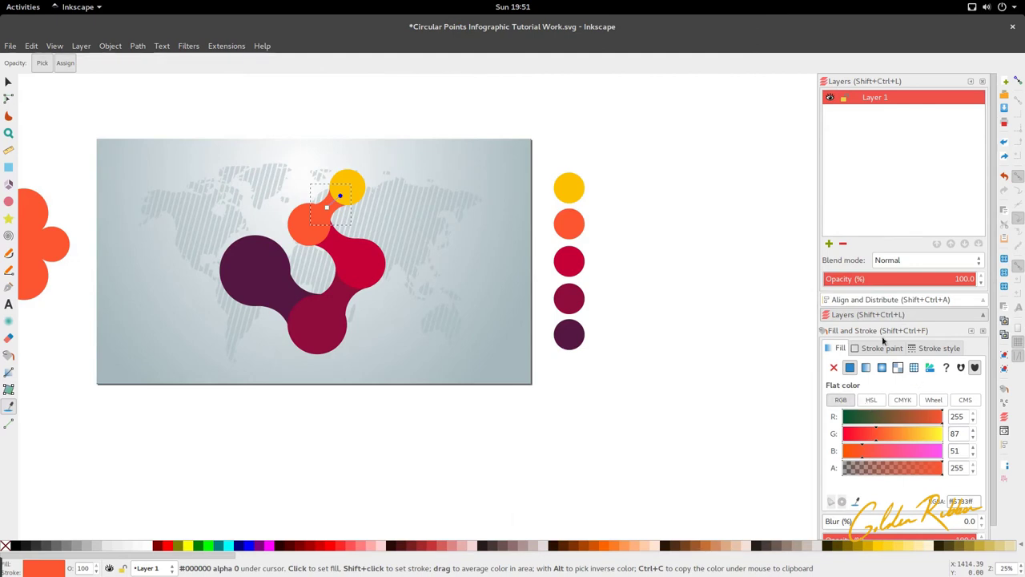
- Close the docked Layers and Fill and Stroke dialogs and reopen Fill and Stroke by itself
{"action": "left_click", "coordinate": [980, 81]}
{"action": "left_click", "coordinate": [981, 81]}
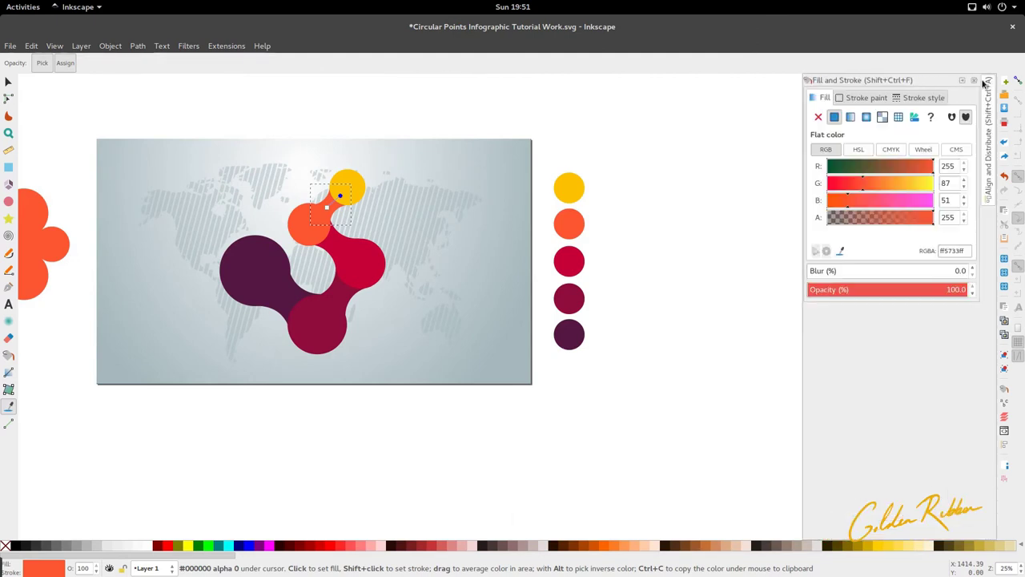
{"action": "left_click", "coordinate": [981, 81]}
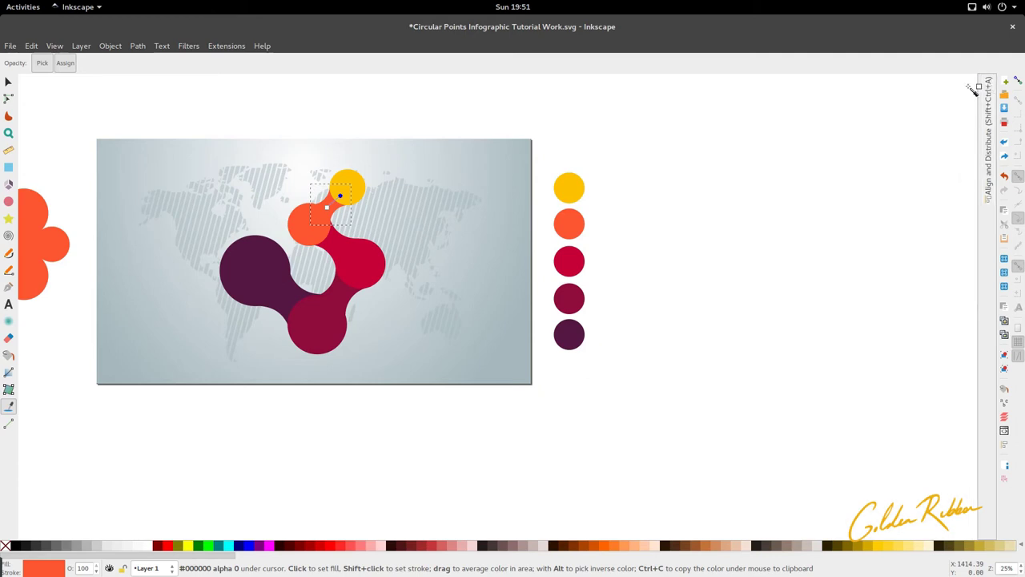
{"action": "left_click", "coordinate": [137, 46]}
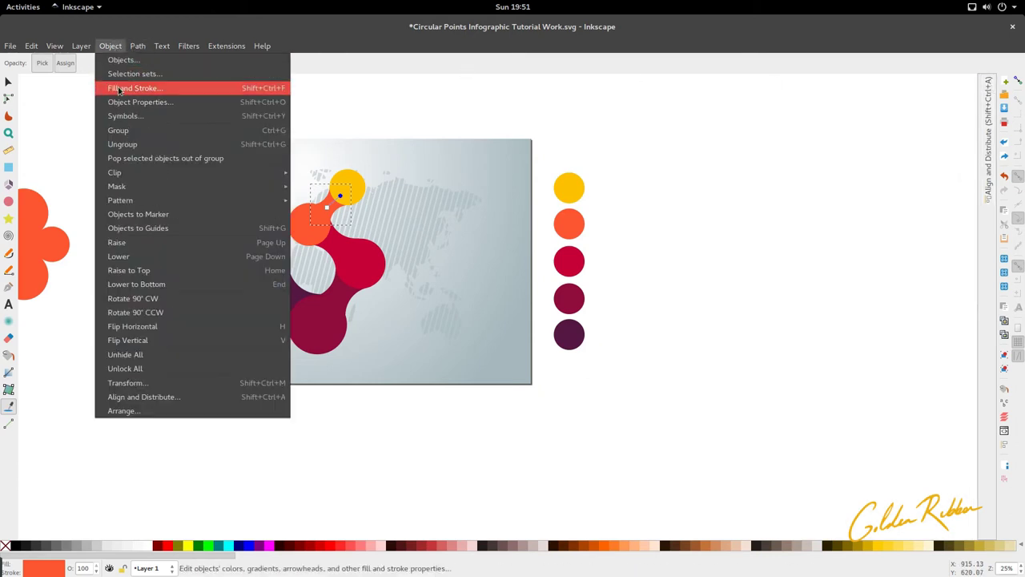
{"action": "left_click", "coordinate": [134, 88]}
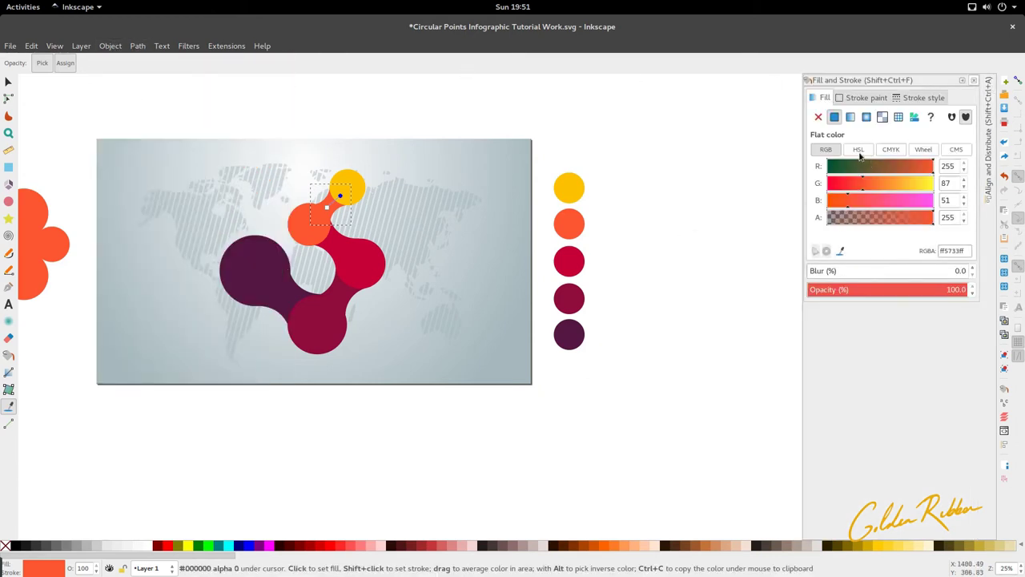
- Darken the orange connector's gradient end beside the yellow circle by lowering its HSL lightness, and deselect it
{"action": "left_click", "coordinate": [860, 152]}
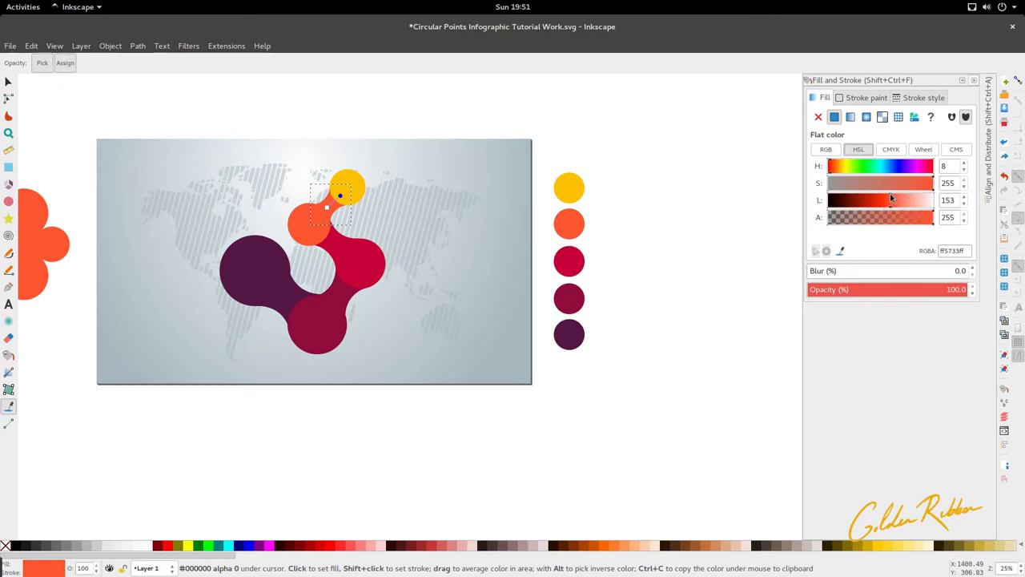
{"action": "left_click_drag", "start_coordinate": [890, 193], "coordinate": [873, 193]}
{"action": "key", "text": "s"}
{"action": "key", "text": "Escape"}
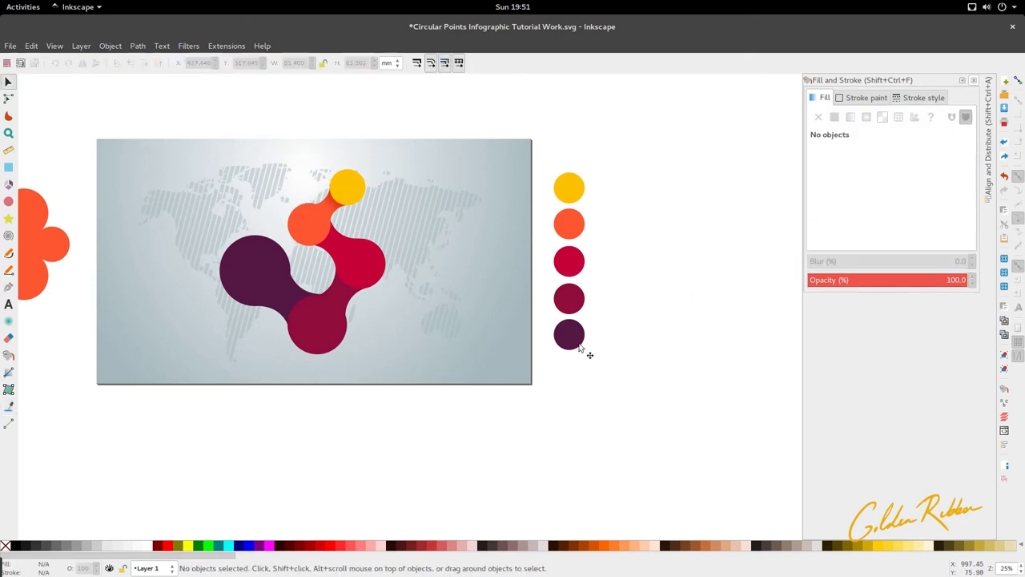
- Add a linear gradient across the red connector toward the orange circle, with its end stop set to opaque red c70039ff
{"action": "scroll", "coordinate": [293, 211], "scroll_direction": "up", "scroll_amount": 2, "text": "ctrl"}
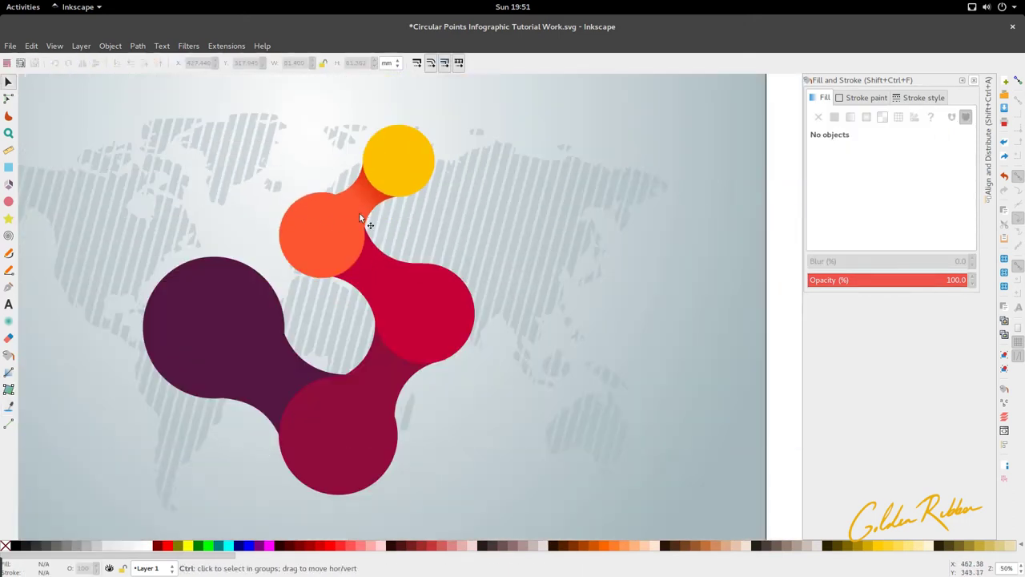
{"action": "left_click", "coordinate": [388, 284]}
{"action": "key", "text": "g"}
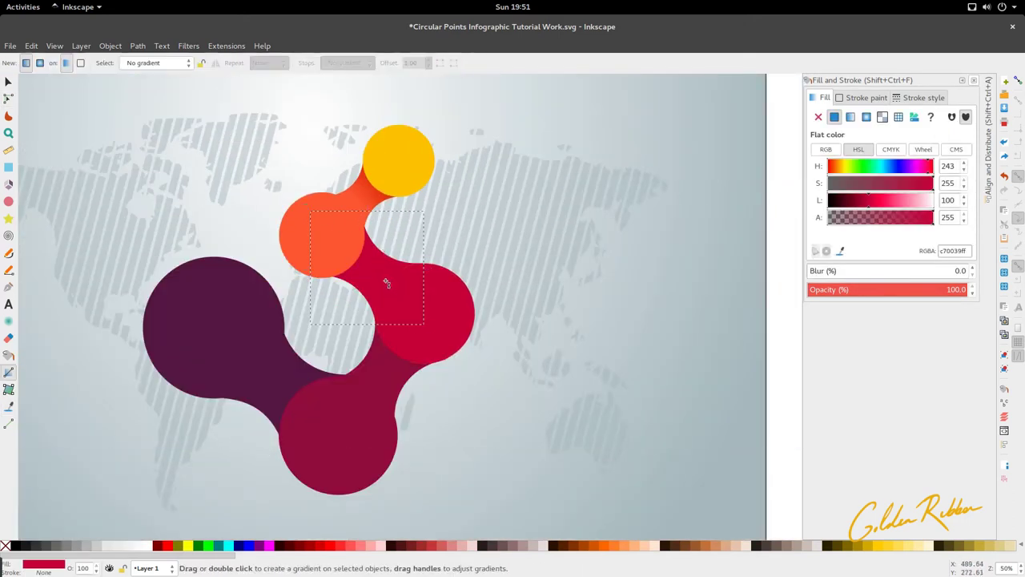
{"action": "left_click_drag", "start_coordinate": [382, 277], "coordinate": [350, 250]}
{"action": "key", "text": "d"}
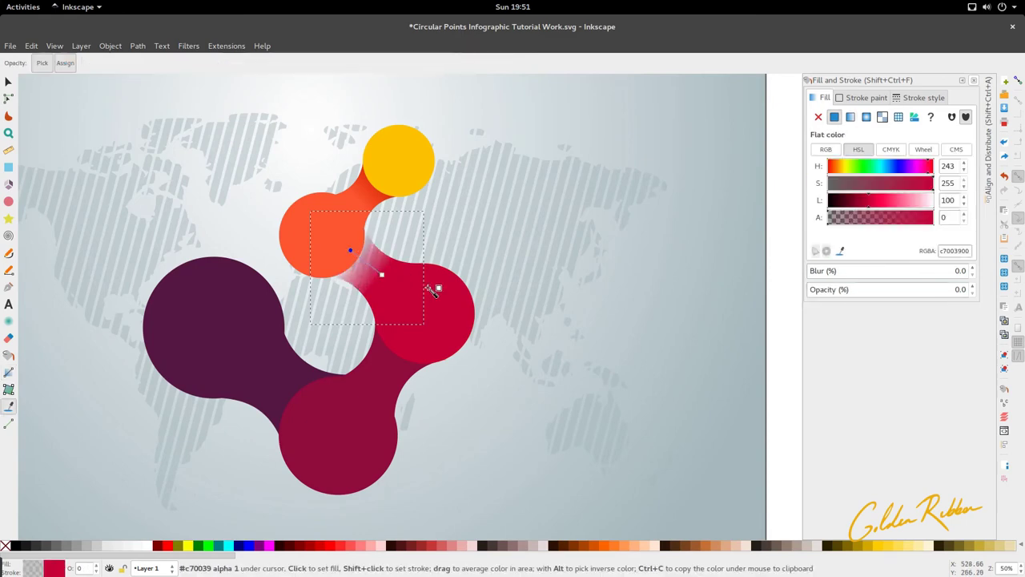
{"action": "left_click", "coordinate": [431, 287]}
- Darken the red connector's gradient end beside the orange circle by lowering its HSL lightness
{"action": "scroll", "coordinate": [396, 295], "scroll_direction": "down", "scroll_amount": 2}
{"action": "scroll", "coordinate": [397, 294], "scroll_direction": "right", "scroll_amount": 2}
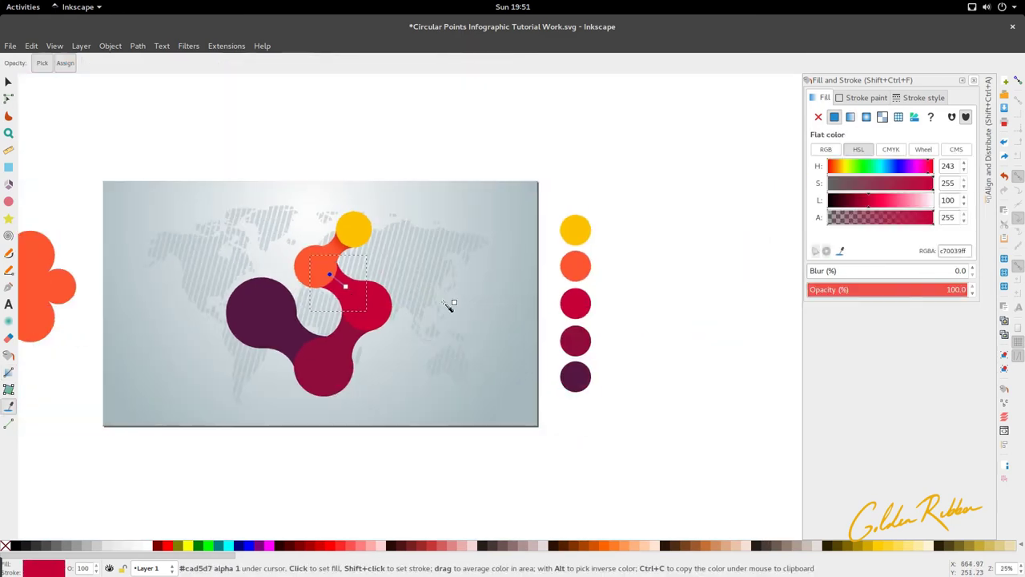
{"action": "scroll", "coordinate": [509, 291], "scroll_direction": "up", "scroll_amount": 1}
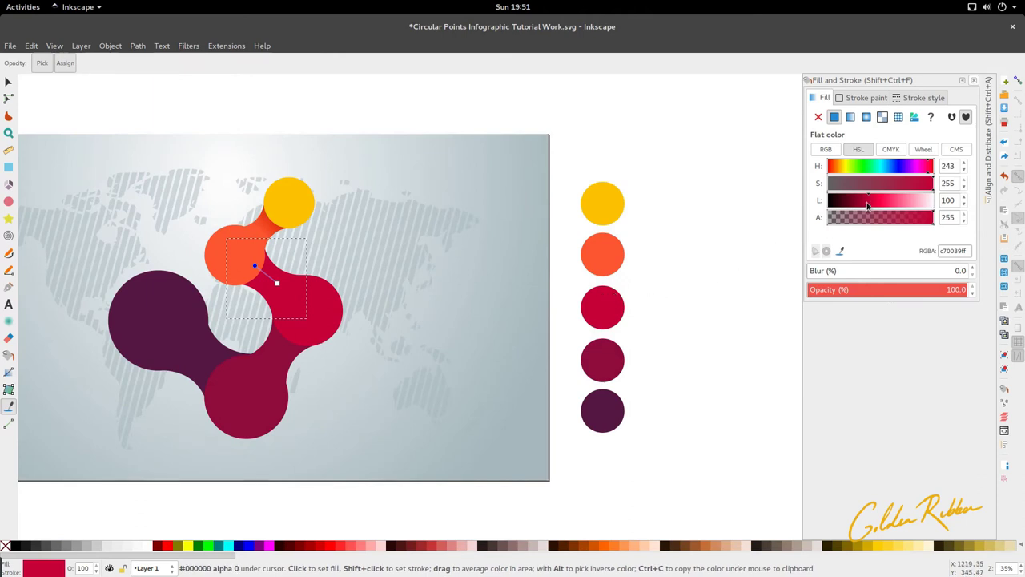
{"action": "left_click_drag", "start_coordinate": [867, 206], "coordinate": [854, 206]}
{"action": "key", "text": "s"}
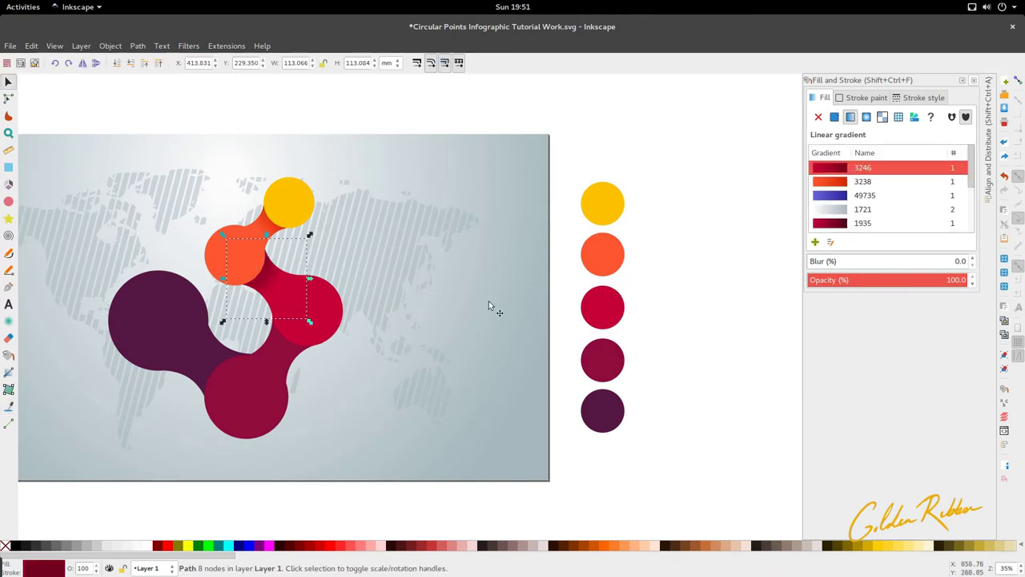
- Add a linear gradient across the maroon connector toward the red circle, with its end stop set to opaque maroon 900c3e
{"action": "left_click", "coordinate": [293, 361]}
{"action": "key", "text": "n"}
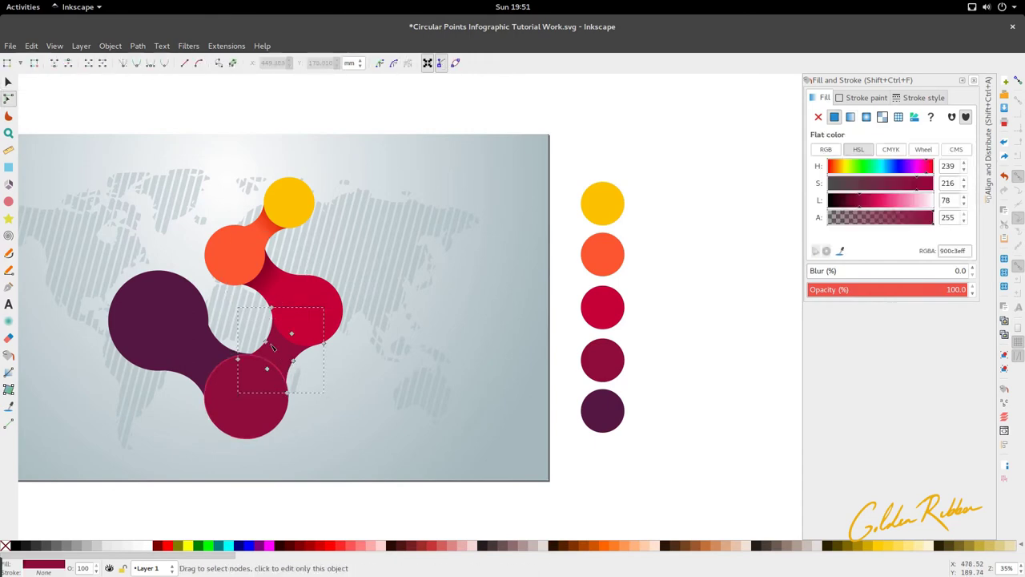
{"action": "left_click", "coordinate": [8, 374]}
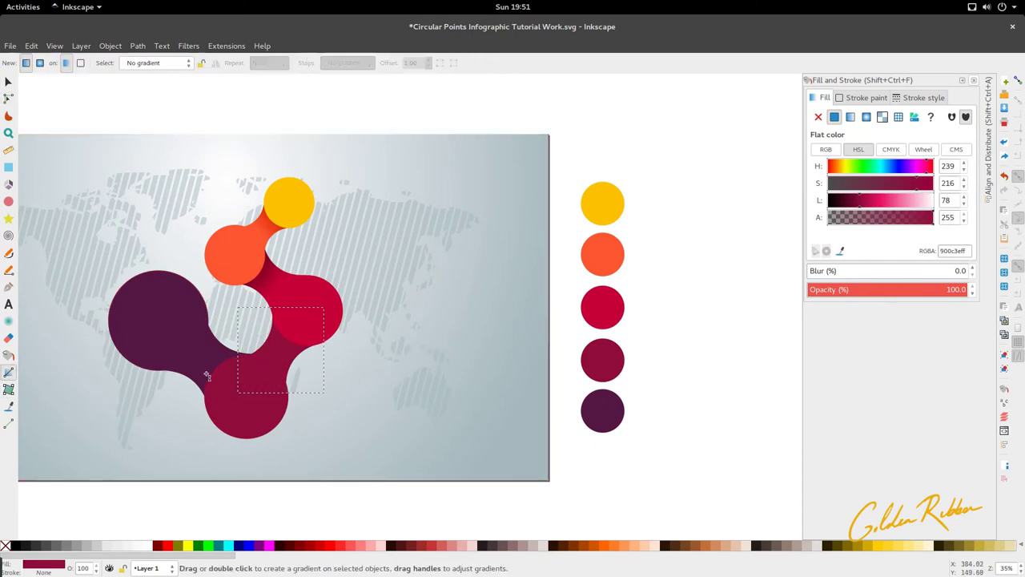
{"action": "left_click_drag", "start_coordinate": [277, 365], "coordinate": [292, 335]}
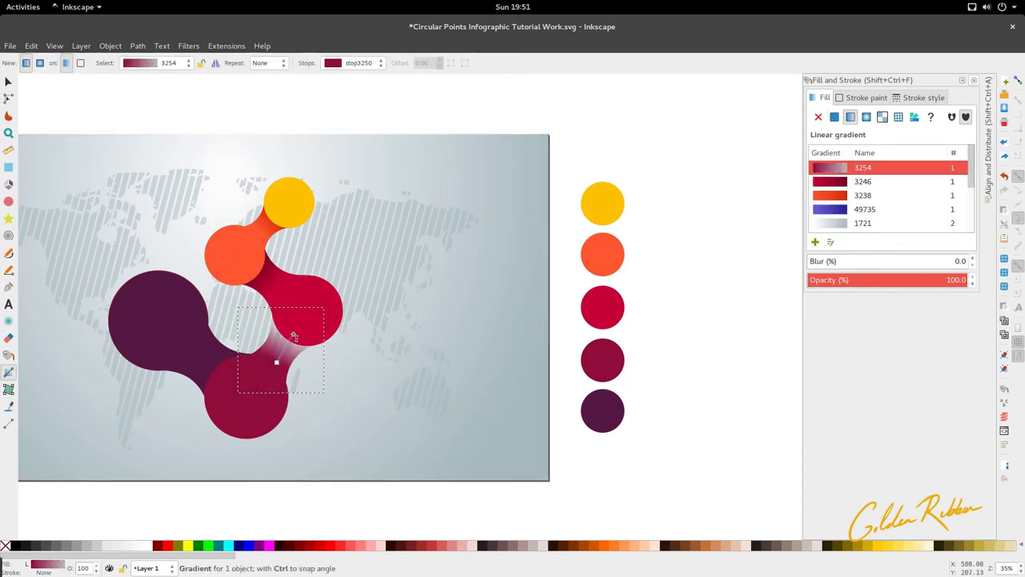
{"action": "left_click", "coordinate": [293, 335]}
{"action": "left_click_drag", "start_coordinate": [861, 203], "coordinate": [848, 206]}
{"action": "key", "text": "d"}
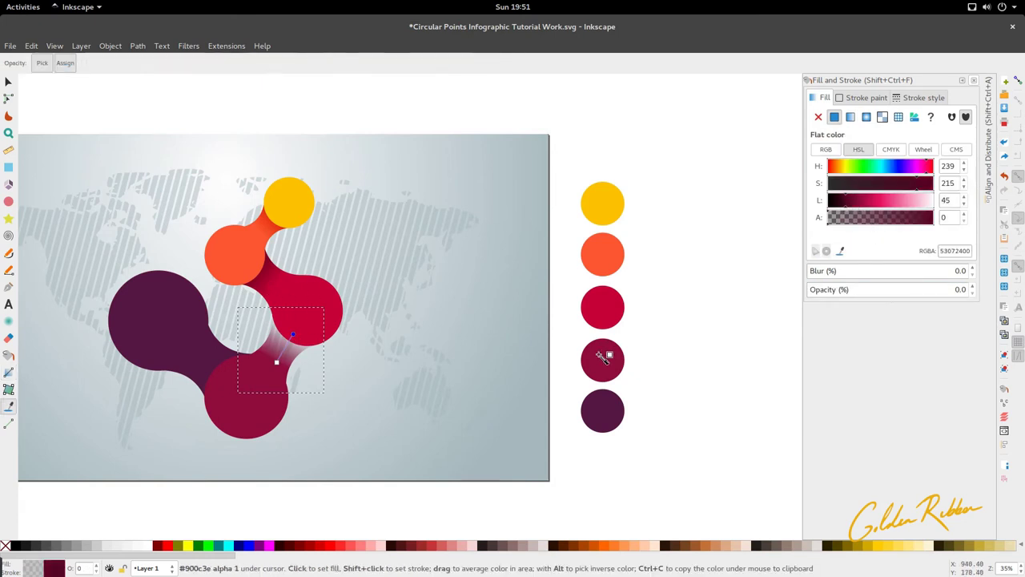
{"action": "left_click", "coordinate": [602, 358]}
- Darken the maroon connector's gradient end beside the red circle by lowering its HSL lightness, and deselect it
{"action": "left_click_drag", "start_coordinate": [857, 206], "coordinate": [848, 205]}
{"action": "key", "text": "s"}
{"action": "left_click", "coordinate": [715, 394]}
- Add a linear gradient across the purple connector toward the maroon circle, with its end stop set to opaque purple 571845ff
{"action": "scroll", "coordinate": [413, 340], "scroll_direction": "left", "scroll_amount": 8}
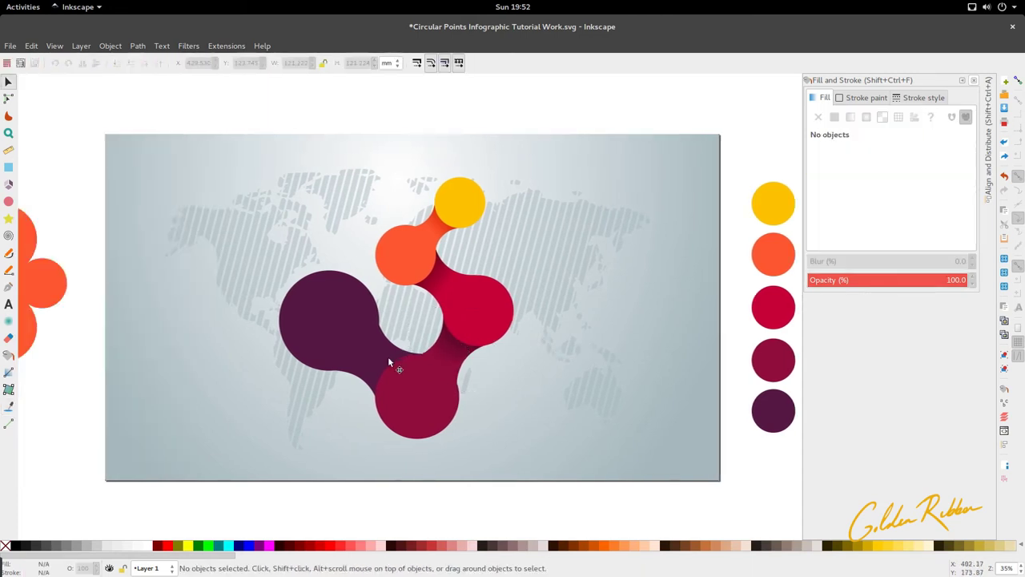
{"action": "double_click", "coordinate": [385, 359]}
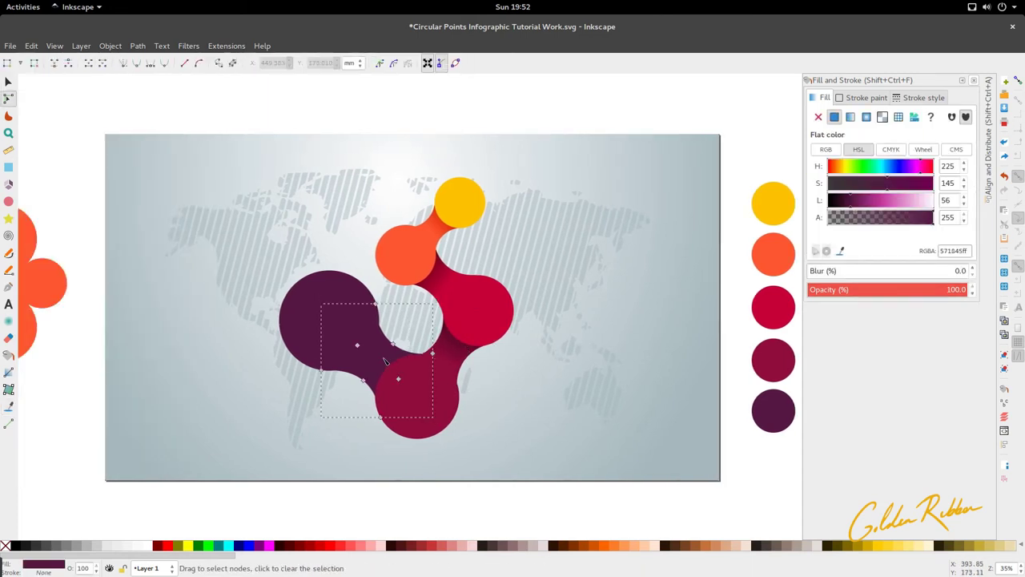
{"action": "left_click", "coordinate": [9, 373]}
{"action": "left_click_drag", "start_coordinate": [366, 355], "coordinate": [399, 379]}
{"action": "key", "text": "d"}
{"action": "left_click", "coordinate": [773, 409]}
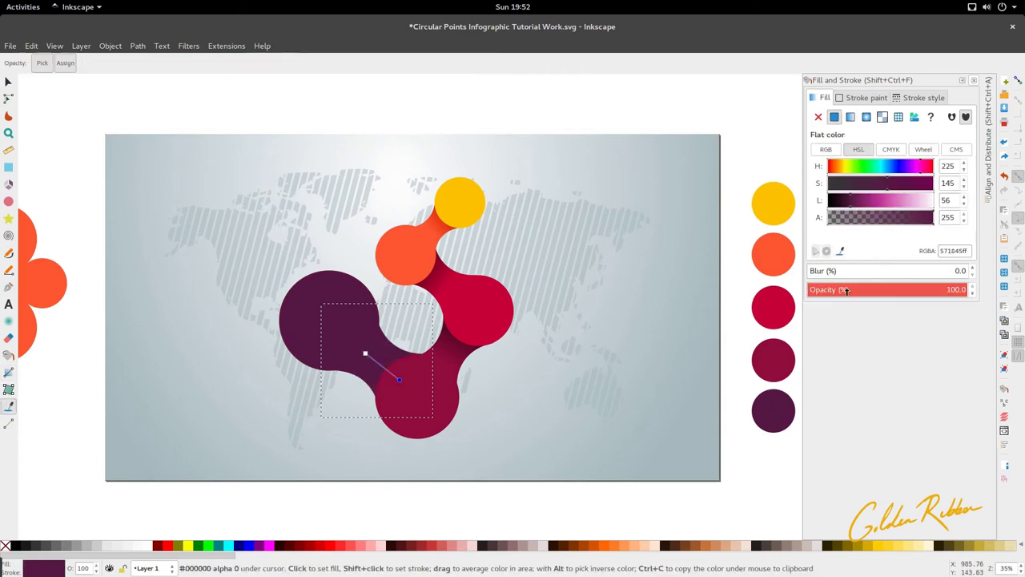
- Darken the purple connector's gradient end beside the maroon circle to an HSL lightness of 23, and review the artwork
{"action": "left_click_drag", "start_coordinate": [854, 202], "coordinate": [840, 205]}
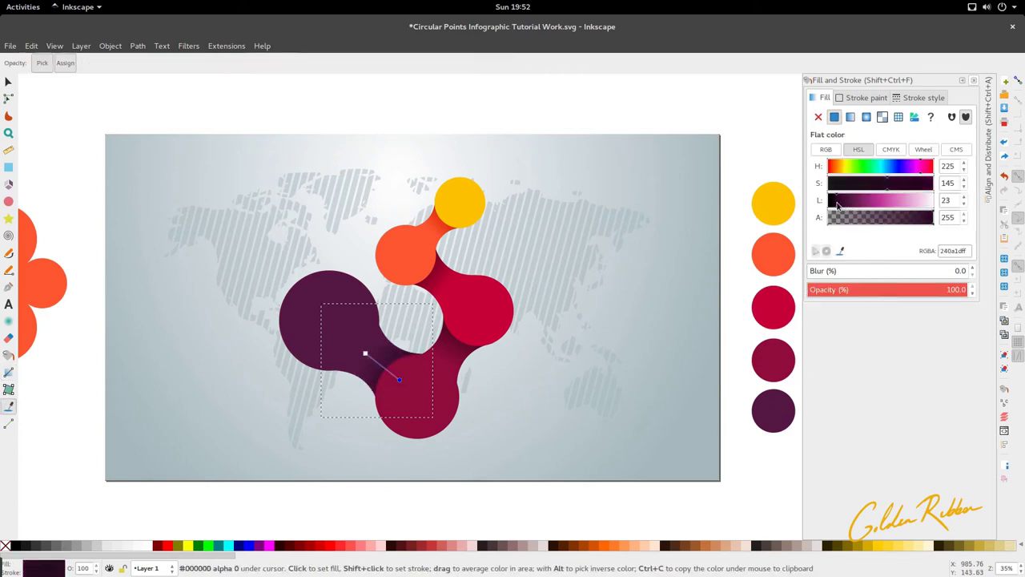
{"action": "key", "text": "s"}
{"action": "left_click", "coordinate": [550, 381]}
{"action": "scroll", "coordinate": [442, 281], "scroll_direction": "down", "scroll_amount": 2}
{"action": "scroll", "coordinate": [439, 282], "scroll_direction": "down", "scroll_amount": 2}
{"action": "scroll", "coordinate": [410, 260], "scroll_direction": "up", "scroll_amount": 2}
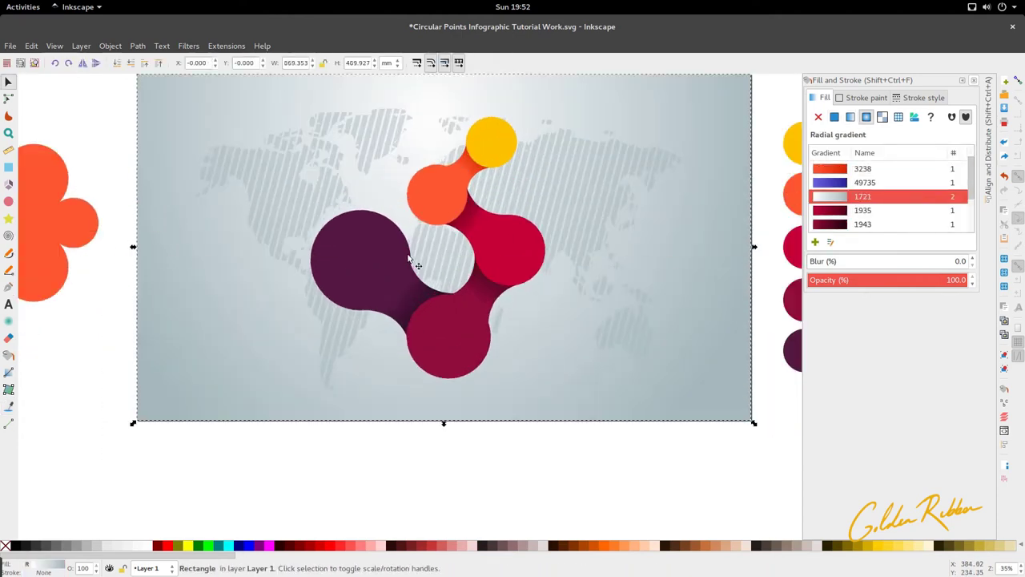
{"action": "scroll", "coordinate": [439, 239], "scroll_direction": "up", "scroll_amount": 1}
{"action": "scroll", "coordinate": [444, 240], "scroll_direction": "down", "scroll_amount": 3}
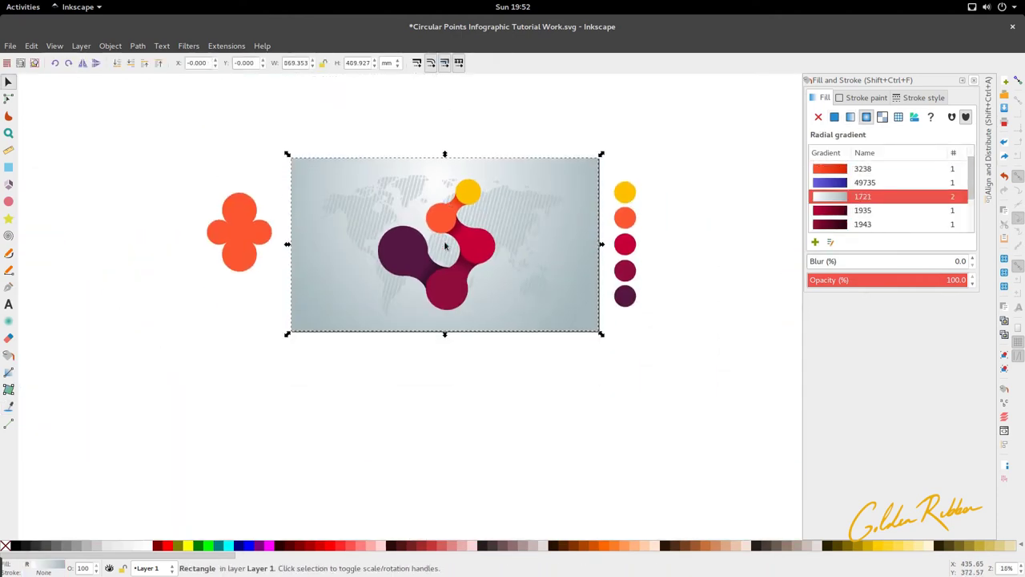
- Draw a straight diagonal line across the purple circle, about 108.5 mm wide and 187.7 mm high, extending past both edges
{"action": "scroll", "coordinate": [436, 241], "scroll_direction": "up", "scroll_amount": 2}
{"action": "left_click", "coordinate": [343, 245]}
{"action": "scroll", "coordinate": [351, 249], "scroll_direction": "up", "scroll_amount": 2}
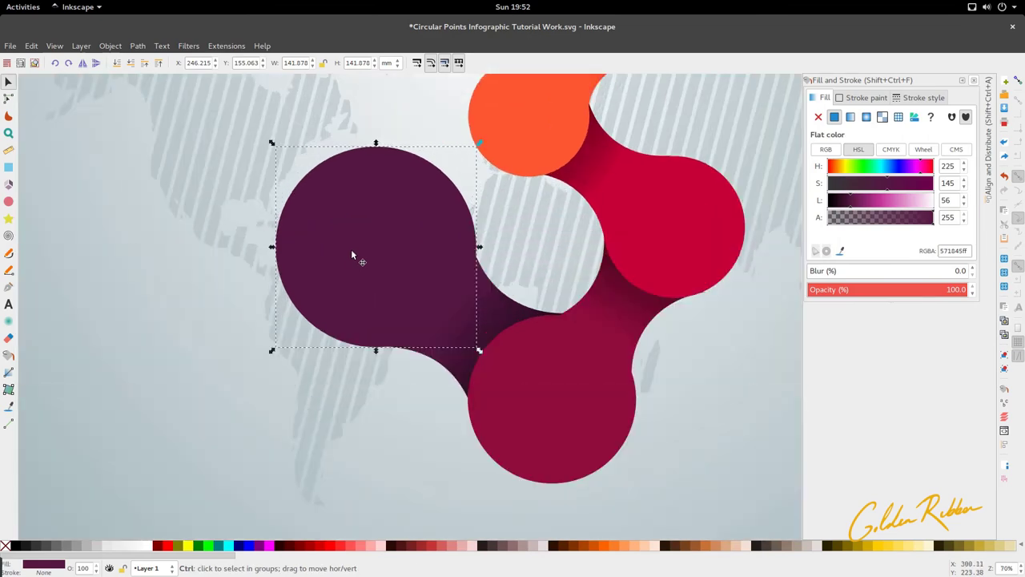
{"action": "scroll", "coordinate": [362, 241], "scroll_direction": "down", "scroll_amount": 2}
{"action": "scroll", "coordinate": [387, 218], "scroll_direction": "up", "scroll_amount": 1}
{"action": "key", "text": "p"}
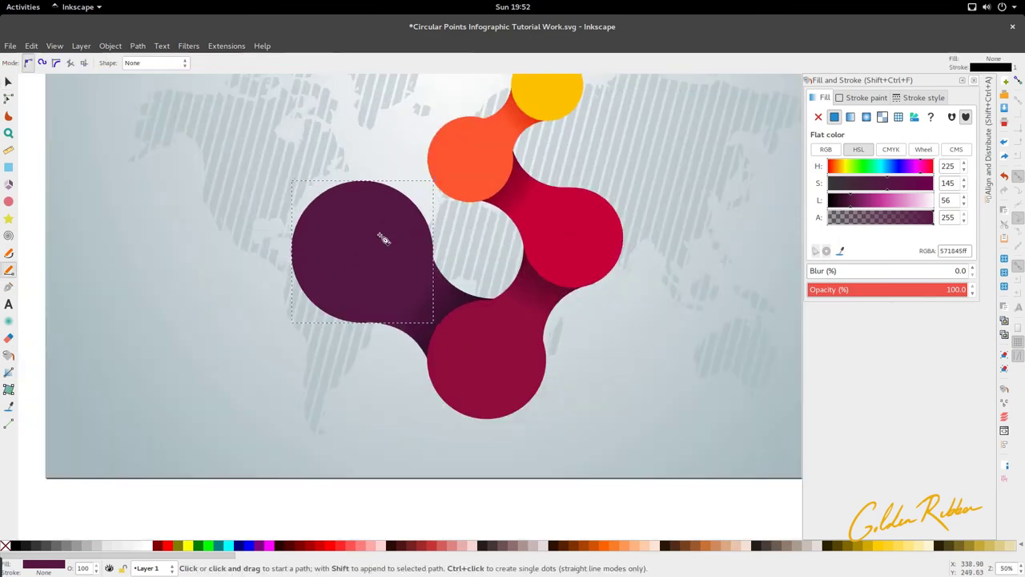
{"action": "left_click", "coordinate": [397, 165]}
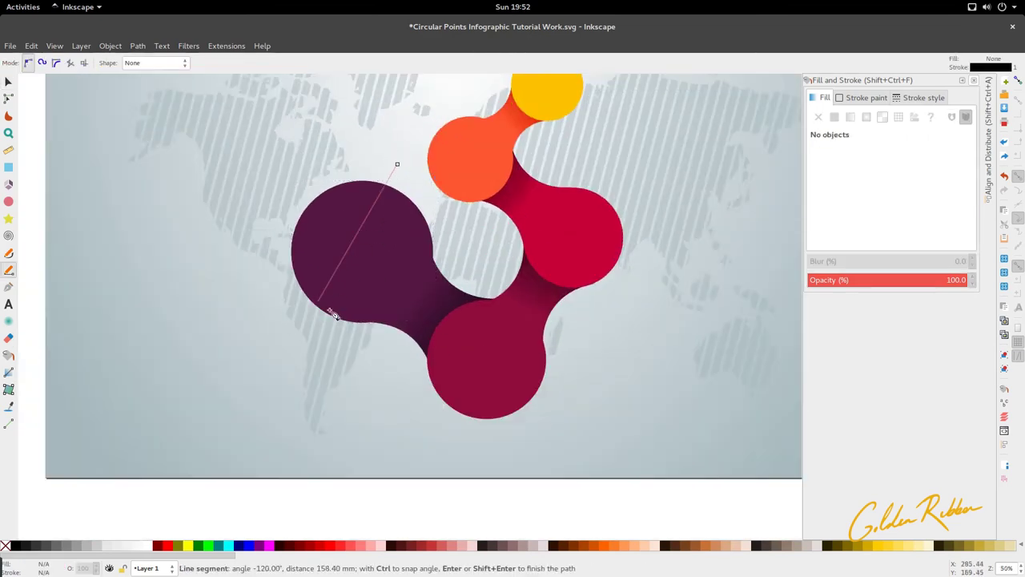
{"action": "left_click", "coordinate": [289, 351]}
{"action": "key", "text": "s"}
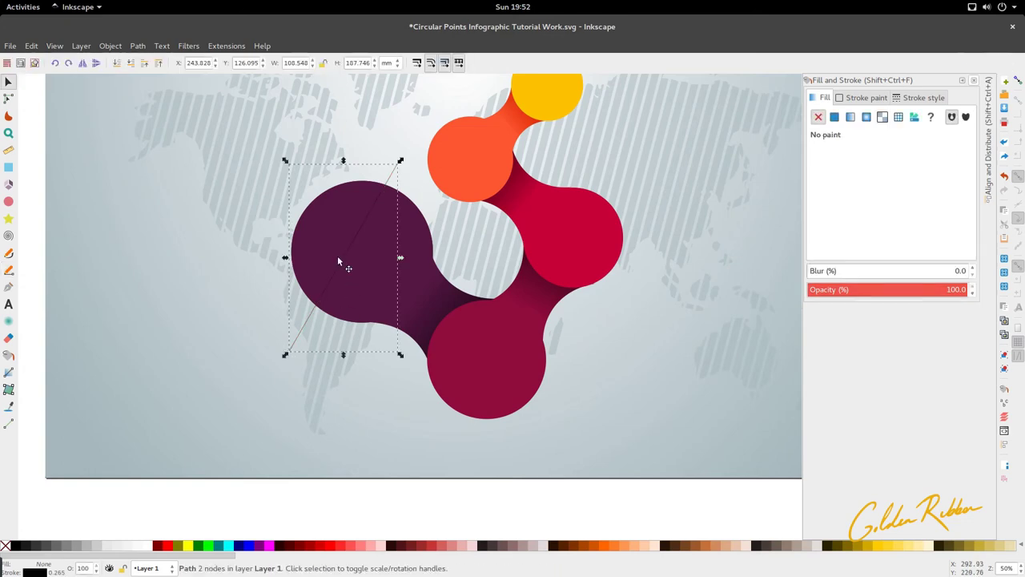
- Move the diagonal line to X 252.915 and Y 121.284 mm over the purple circle's middle, and select the circle
{"action": "left_click_drag", "start_coordinate": [338, 258], "coordinate": [345, 265]}
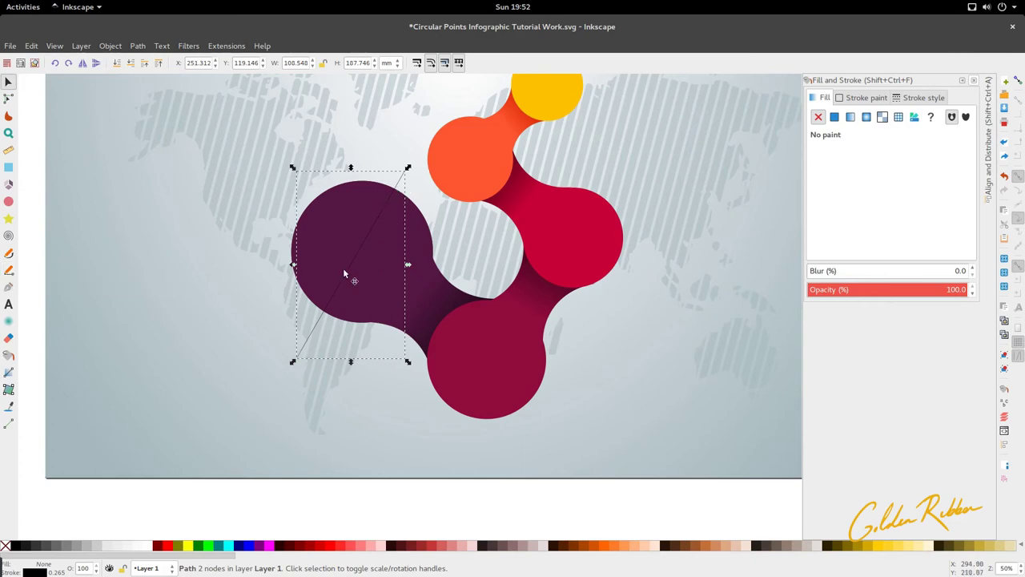
{"action": "key", "text": "F2"}
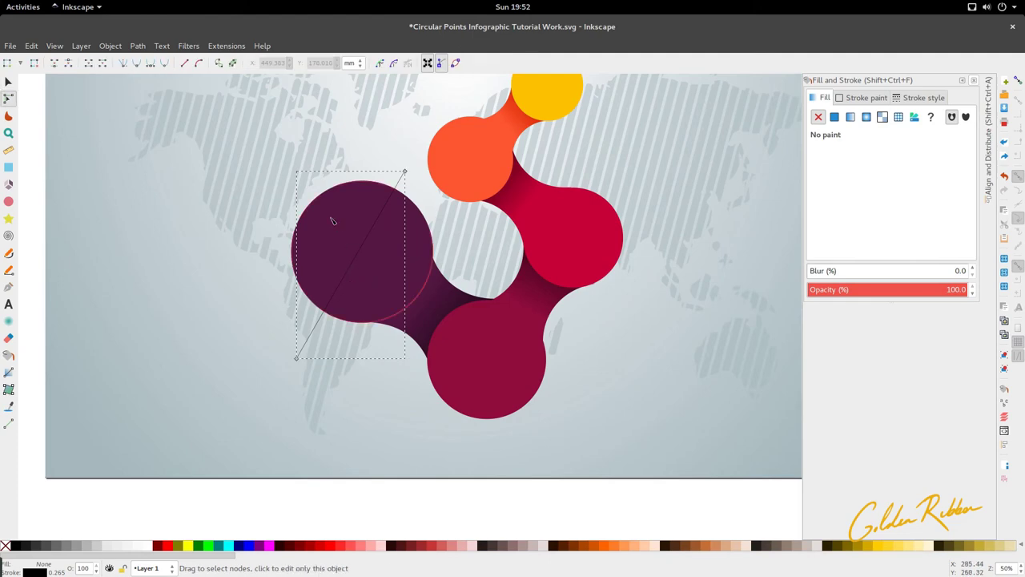
{"action": "left_click", "coordinate": [330, 218]}
{"action": "key", "text": "F1"}
{"action": "left_click", "coordinate": [385, 206]}
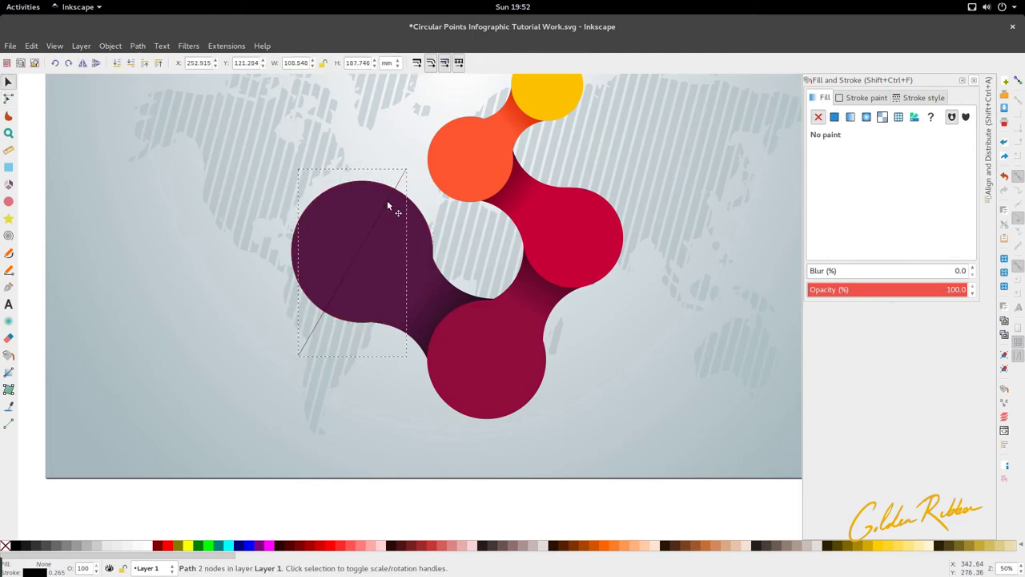
{"action": "left_click", "coordinate": [356, 210], "text": "alt"}
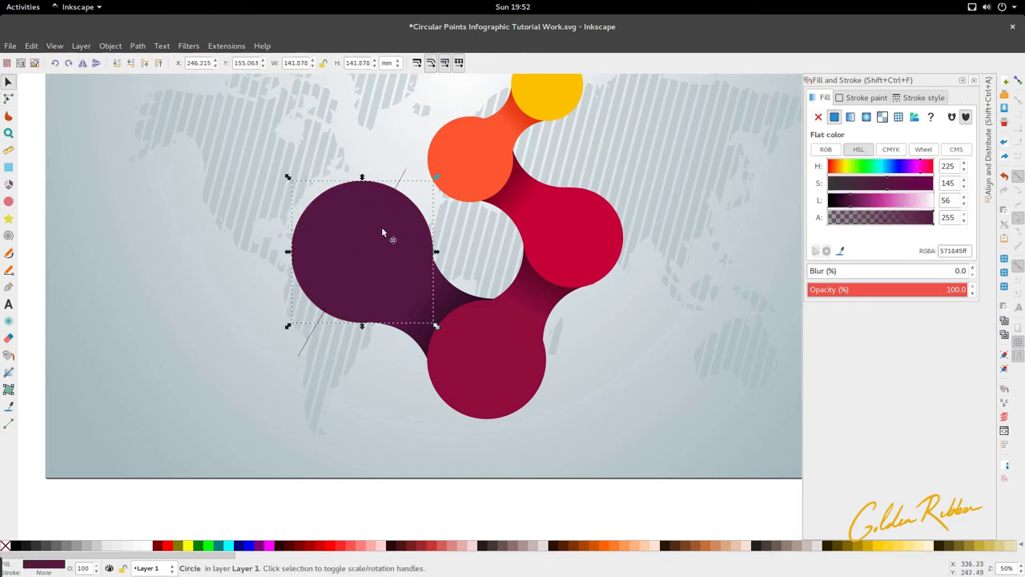
{"action": "left_click", "coordinate": [399, 183], "text": "shift"}
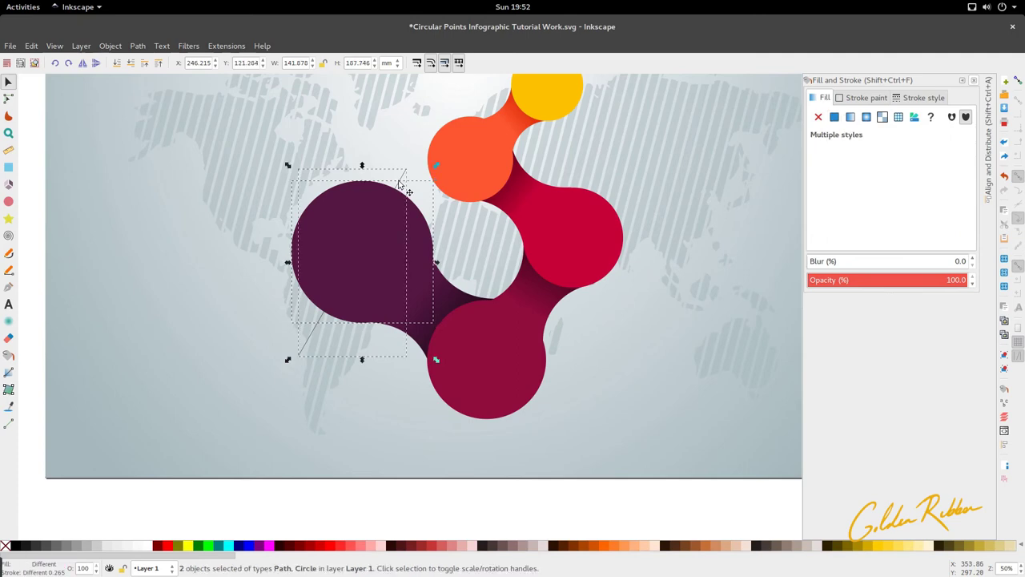
{"action": "left_click_drag", "start_coordinate": [384, 239], "coordinate": [264, 243]}
{"action": "key", "text": "ctrl+z"}
{"action": "key", "text": "ctrl+z"}
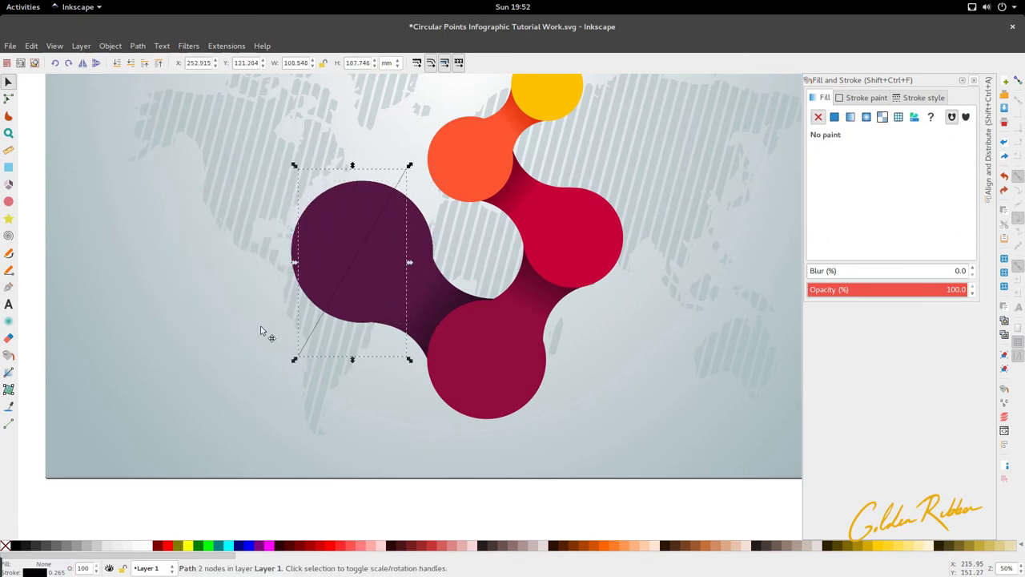
- Divide the purple circle into two filled pieces along the diagonal line
{"action": "left_click", "coordinate": [261, 326]}
{"action": "left_click", "coordinate": [325, 256]}
{"action": "left_click", "coordinate": [381, 211], "text": "shift"}
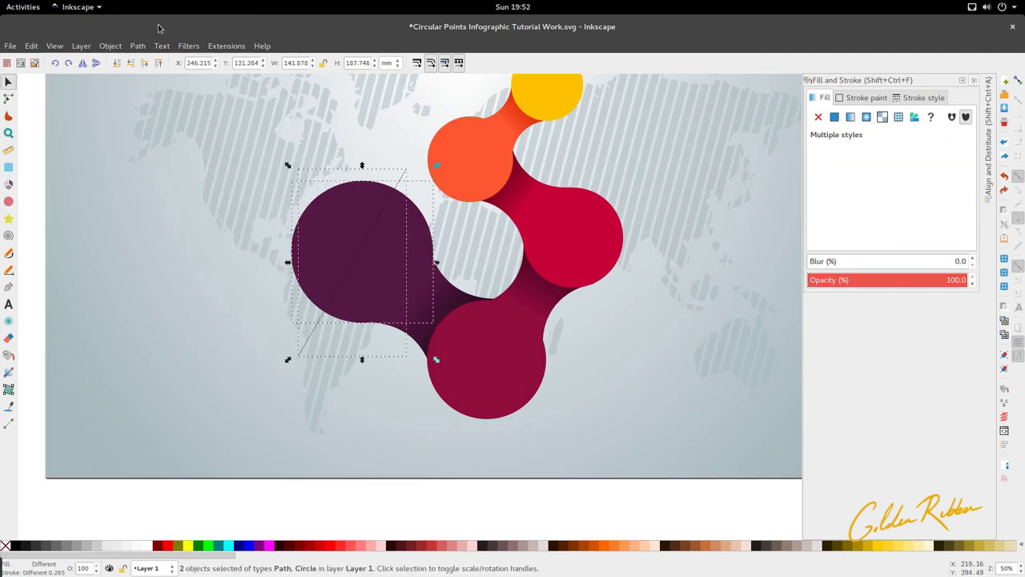
{"action": "left_click", "coordinate": [136, 46]}
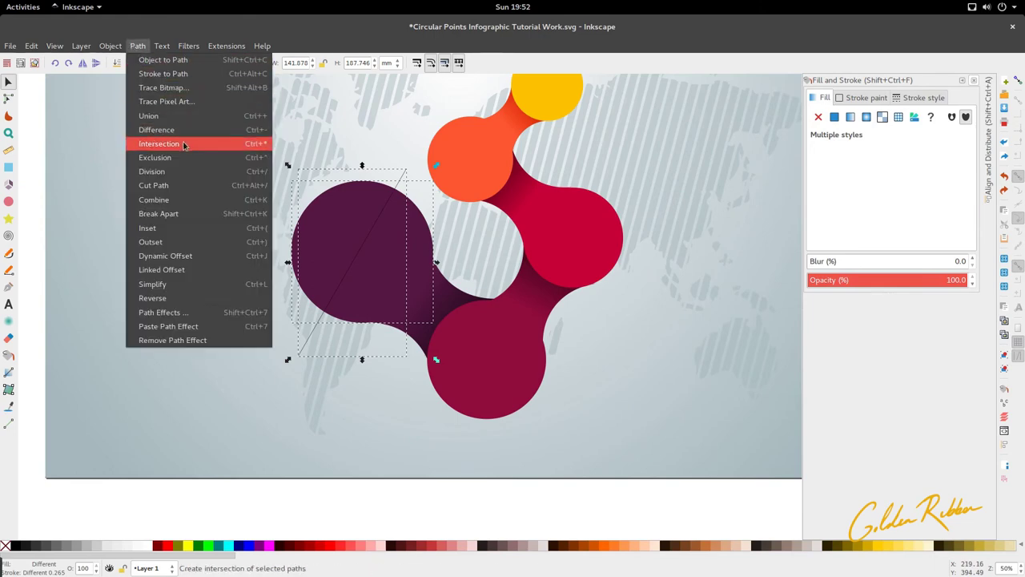
{"action": "left_click", "coordinate": [185, 181]}
{"action": "left_click", "coordinate": [222, 258]}
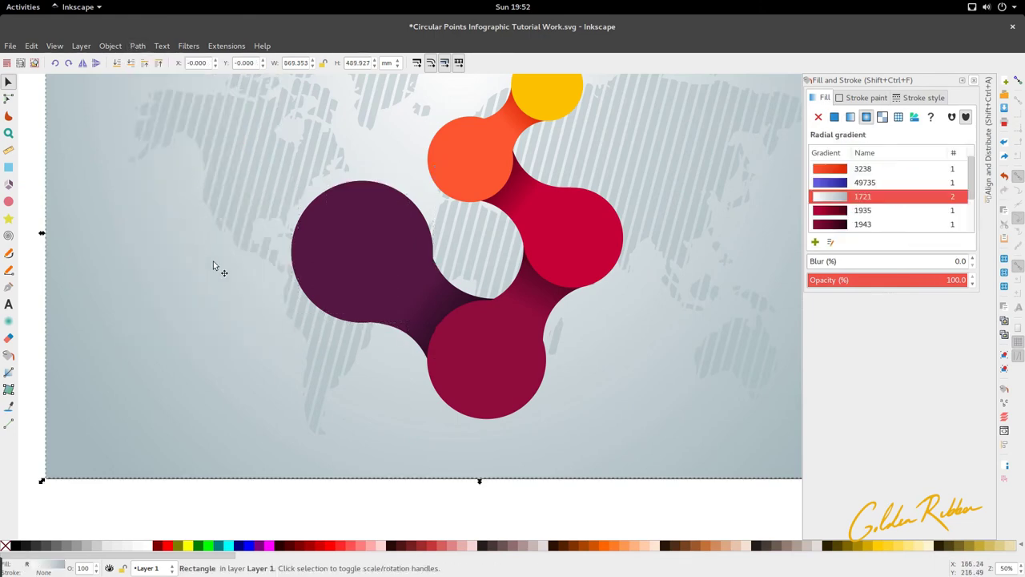
- Fill the left piece of the divided purple circle with the darker purple 4e163eff sampled from the artwork
{"action": "scroll", "coordinate": [264, 253], "scroll_direction": "down", "scroll_amount": 2}
{"action": "left_click", "coordinate": [325, 261]}
{"action": "scroll", "coordinate": [324, 252], "scroll_direction": "up", "scroll_amount": 2}
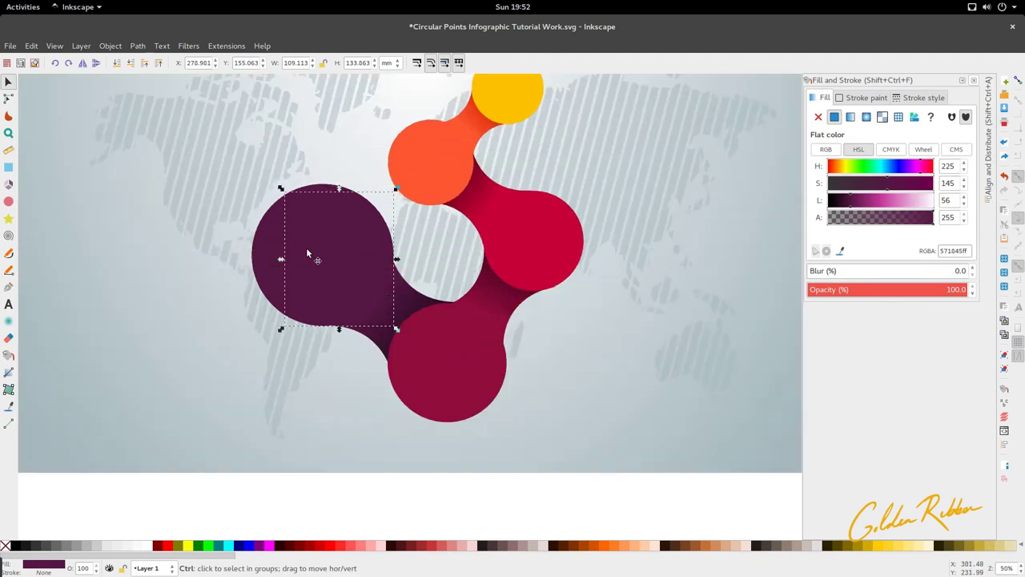
{"action": "scroll", "coordinate": [313, 236], "scroll_direction": "down", "scroll_amount": 2}
{"action": "key", "text": "d"}
{"action": "left_click", "coordinate": [354, 272]}
{"action": "scroll", "coordinate": [352, 271], "scroll_direction": "up", "scroll_amount": 2}
{"action": "left_click", "coordinate": [358, 266]}
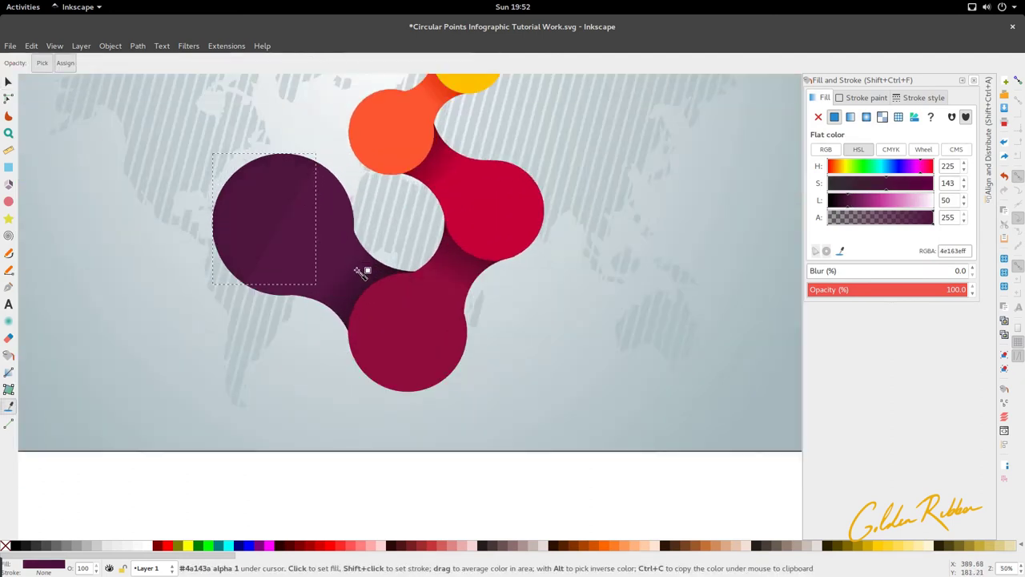
- Move the darker purple piece's upper-right node outward to about X 352.6, Y 287.6 mm, and review the whole artwork
{"action": "key", "text": "s"}
{"action": "scroll", "coordinate": [281, 252], "scroll_direction": "down", "scroll_amount": 1}
{"action": "scroll", "coordinate": [289, 253], "scroll_direction": "down", "scroll_amount": 1}
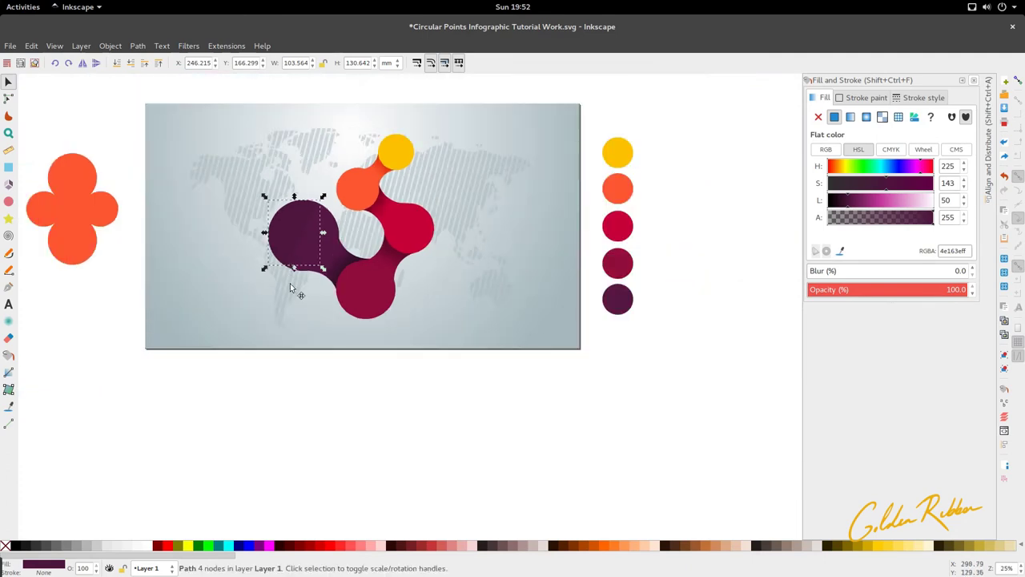
{"action": "left_click", "coordinate": [290, 284]}
{"action": "scroll", "coordinate": [305, 261], "scroll_direction": "up", "scroll_amount": 2}
{"action": "left_click", "coordinate": [305, 208]}
{"action": "key", "text": "n"}
{"action": "scroll", "coordinate": [337, 152], "scroll_direction": "up", "scroll_amount": 3}
{"action": "left_click_drag", "start_coordinate": [329, 136], "coordinate": [334, 142]}
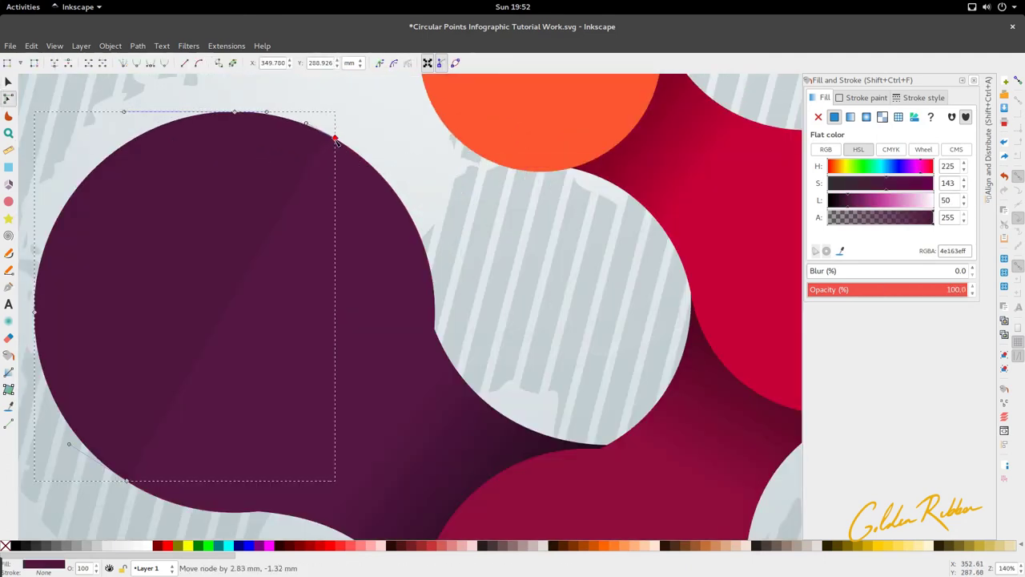
{"action": "key", "text": "s"}
{"action": "key", "text": "5"}
{"action": "key", "text": "Escape"}
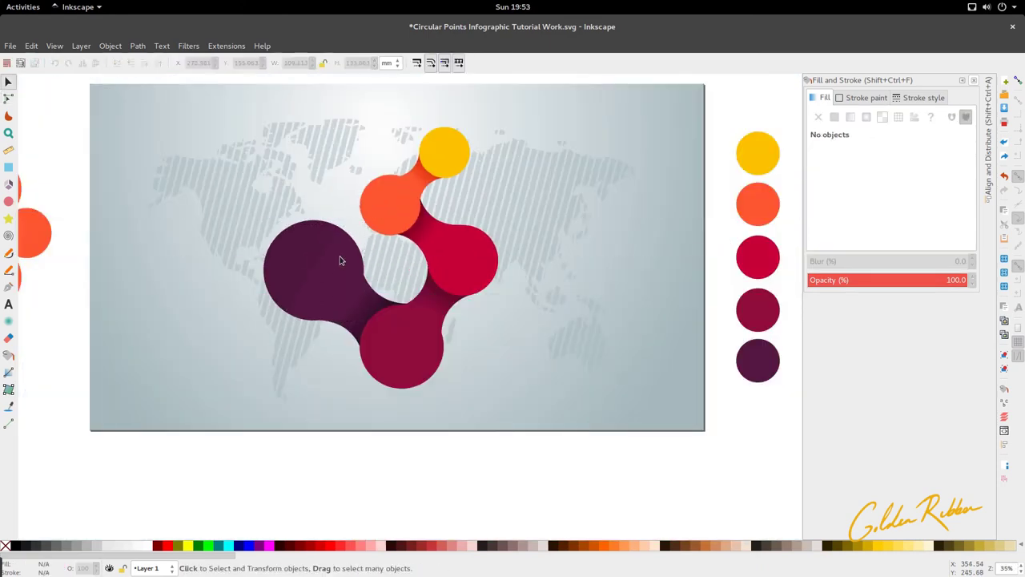
- Move the same upper-right node farther right so the darker purple piece is about 110.4 mm wide
{"action": "scroll", "coordinate": [341, 262], "scroll_direction": "up", "scroll_amount": 3}
{"action": "left_click", "coordinate": [320, 193]}
{"action": "key", "text": "n"}
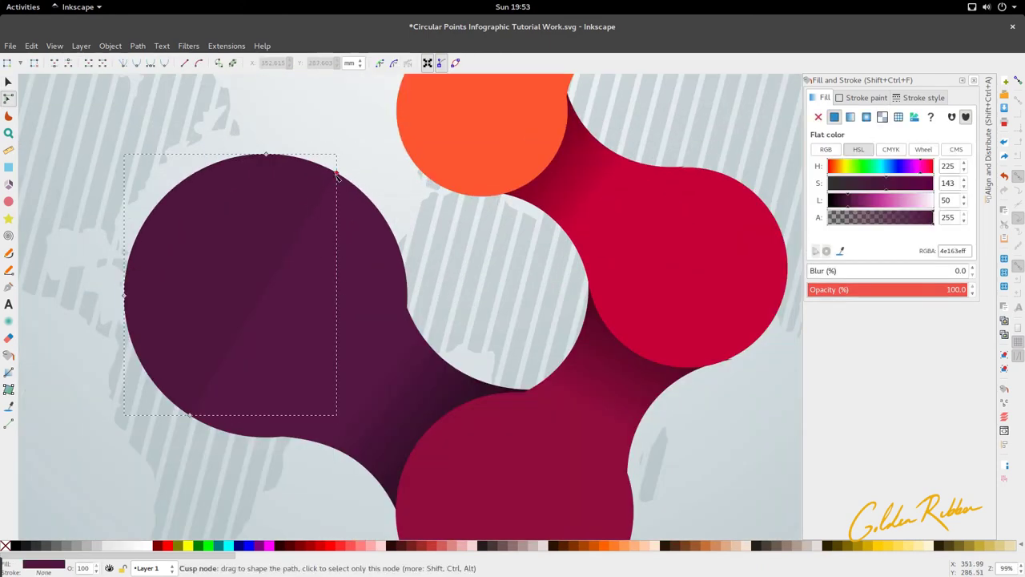
{"action": "left_click_drag", "start_coordinate": [336, 173], "coordinate": [343, 173]}
{"action": "key", "text": "s"}
{"action": "key", "text": "4"}
{"action": "scroll", "coordinate": [347, 300], "scroll_direction": "up", "scroll_amount": 1}
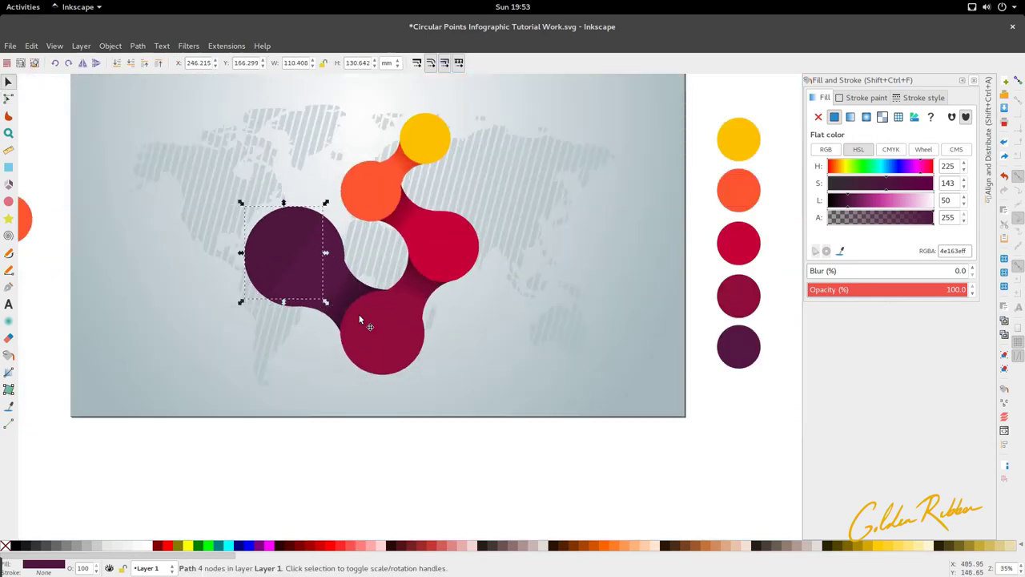
- Examine the diagonal shading on the circles of the finished reference infographic and compare it with the working artwork
{"action": "key", "text": "b"}
{"action": "key", "text": "minus"}
{"action": "key", "text": "minus"}
{"action": "key", "text": "minus"}
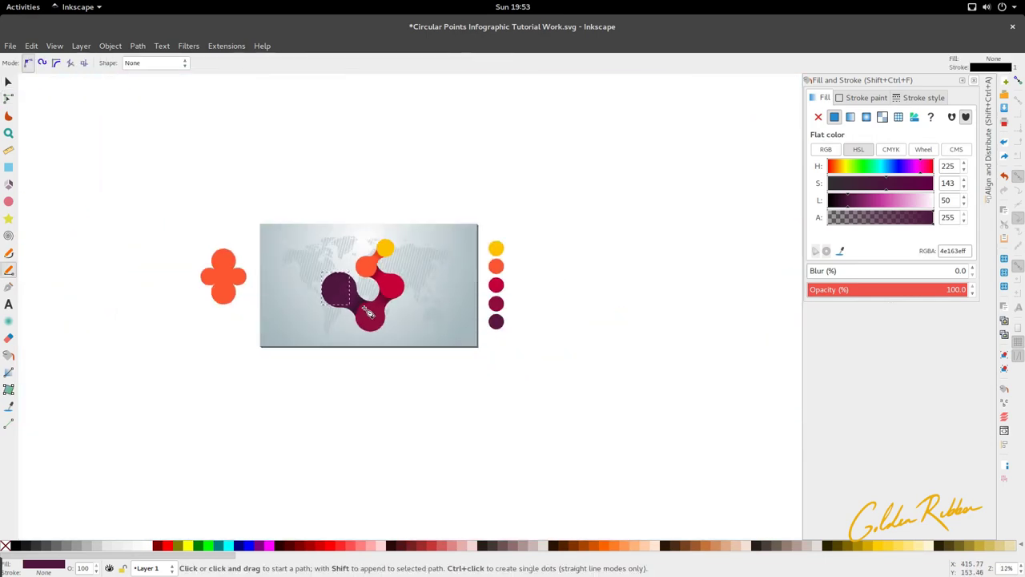
{"action": "scroll", "coordinate": [364, 308], "scroll_direction": "down", "scroll_amount": 2}
{"action": "scroll", "coordinate": [365, 306], "scroll_direction": "right", "scroll_amount": 10}
{"action": "scroll", "coordinate": [536, 303], "scroll_direction": "up", "scroll_amount": 5}
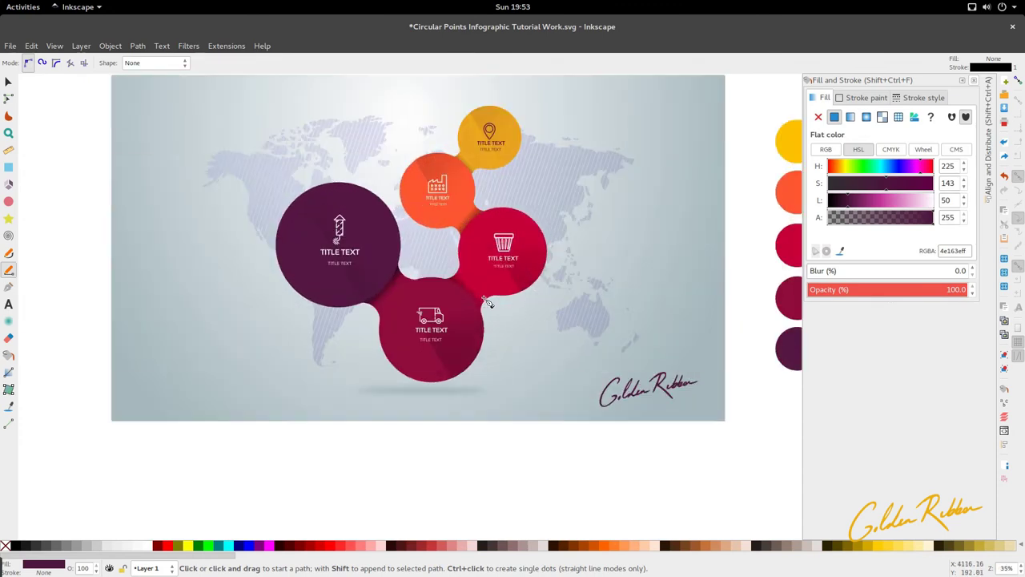
{"action": "scroll", "coordinate": [483, 297], "scroll_direction": "down", "scroll_amount": 3}
{"action": "scroll", "coordinate": [469, 268], "scroll_direction": "up", "scroll_amount": 5}
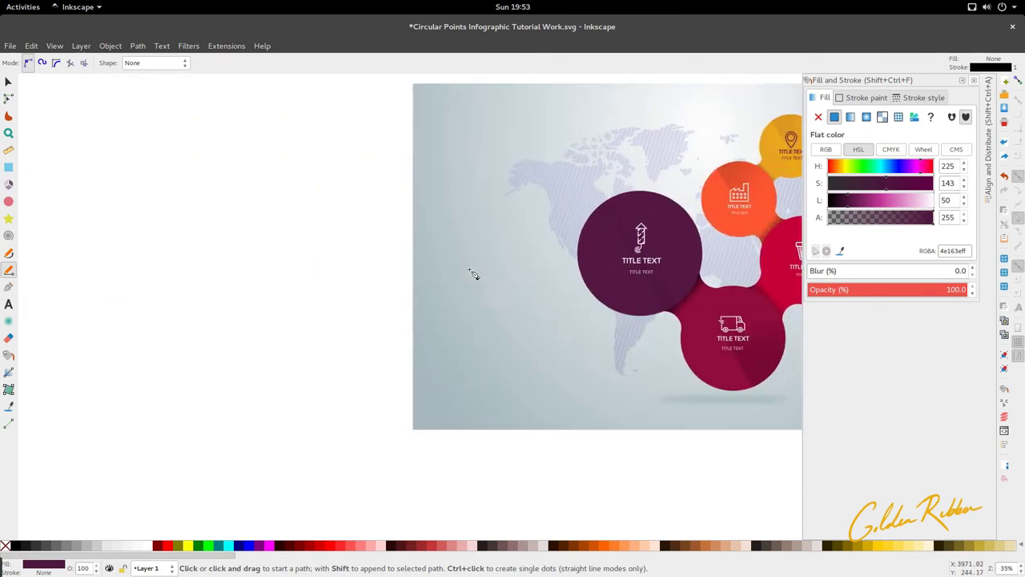
{"action": "scroll", "coordinate": [476, 277], "scroll_direction": "down", "scroll_amount": 6}
- Flip the darker purple piece horizontally and vertically and place it over the circle's right side at X 275.081, Y 156.678 mm
{"action": "scroll", "coordinate": [351, 273], "scroll_direction": "up", "scroll_amount": 4}
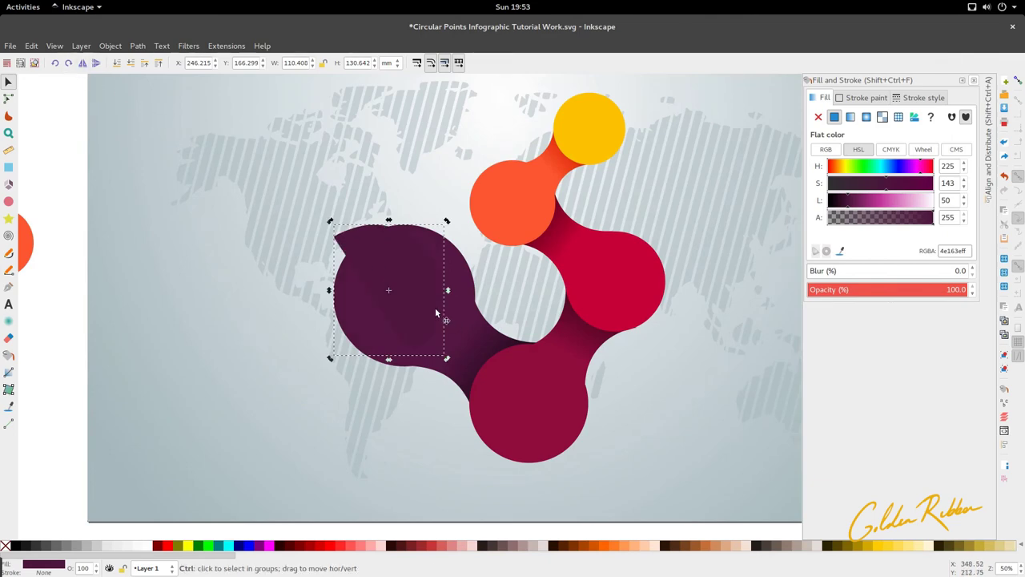
{"action": "left_click_drag", "start_coordinate": [436, 307], "coordinate": [471, 323]}
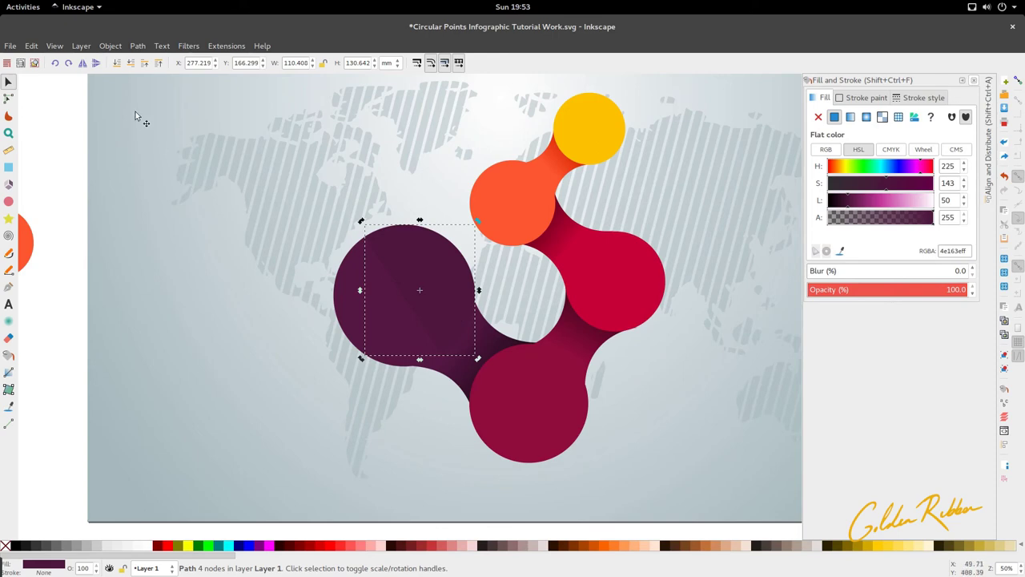
{"action": "left_click", "coordinate": [81, 64]}
{"action": "key", "text": "h"}
{"action": "left_click", "coordinate": [95, 64]}
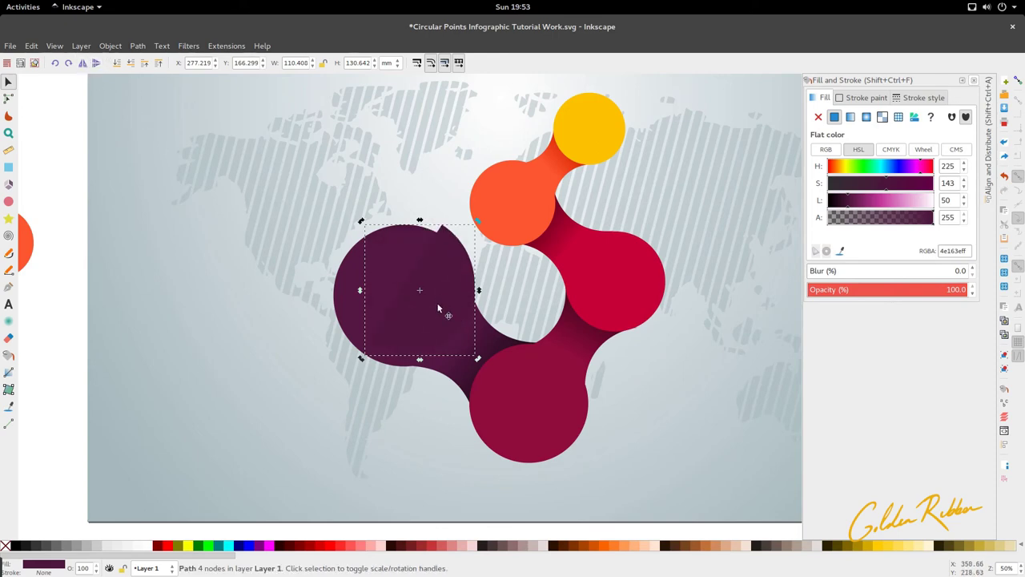
{"action": "left_click_drag", "start_coordinate": [438, 309], "coordinate": [437, 323]}
- Duplicate the shading piece onto the maroon circle's right side, scaled to 91.165 by 107.872 mm at X 409.434, Y 58.449 mm
{"action": "scroll", "coordinate": [437, 323], "scroll_direction": "down", "scroll_amount": 4}
{"action": "scroll", "coordinate": [492, 334], "scroll_direction": "right", "scroll_amount": 14}
{"action": "scroll", "coordinate": [492, 334], "scroll_direction": "right", "scroll_amount": 15}
{"action": "scroll", "coordinate": [699, 331], "scroll_direction": "left", "scroll_amount": 20}
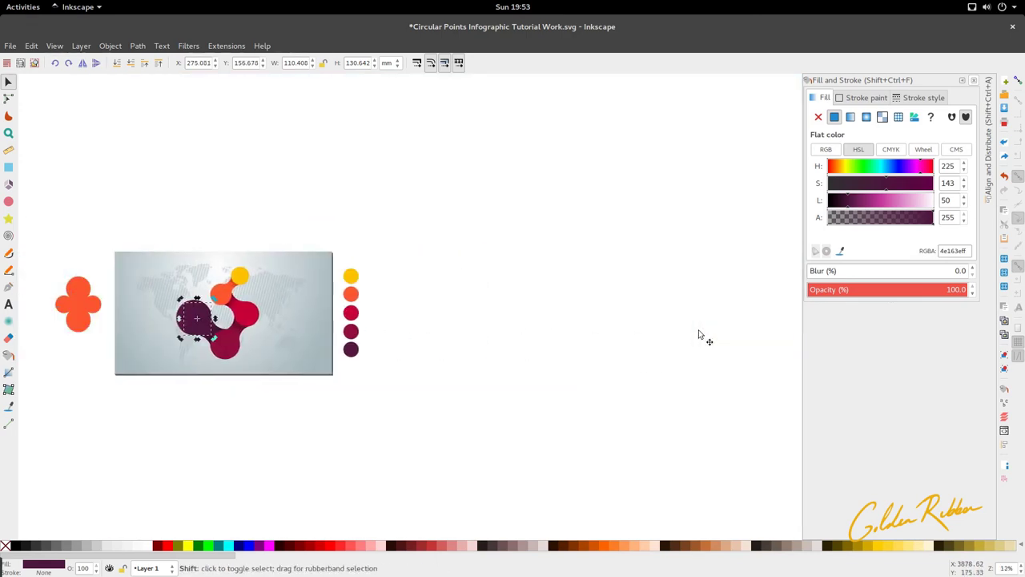
{"action": "scroll", "coordinate": [539, 334], "scroll_direction": "left", "scroll_amount": 2}
{"action": "scroll", "coordinate": [371, 317], "scroll_direction": "up", "scroll_amount": 3}
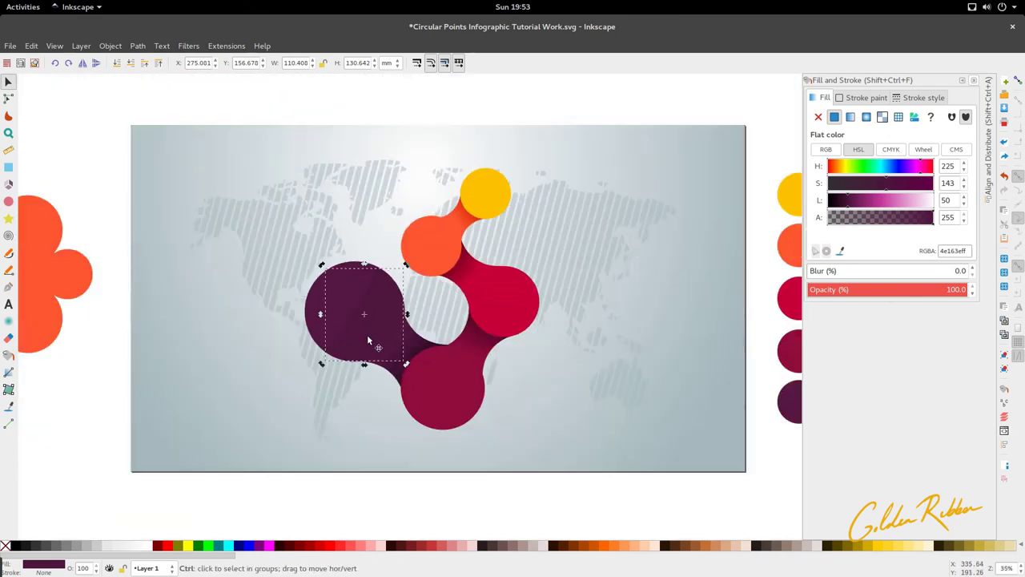
{"action": "left_click_drag", "start_coordinate": [366, 340], "coordinate": [459, 418]}
{"action": "scroll", "coordinate": [465, 425], "scroll_direction": "up", "scroll_amount": 3}
{"action": "left_click_drag", "start_coordinate": [549, 476], "coordinate": [533, 458]}
{"action": "left_click_drag", "start_coordinate": [462, 385], "coordinate": [461, 389]}
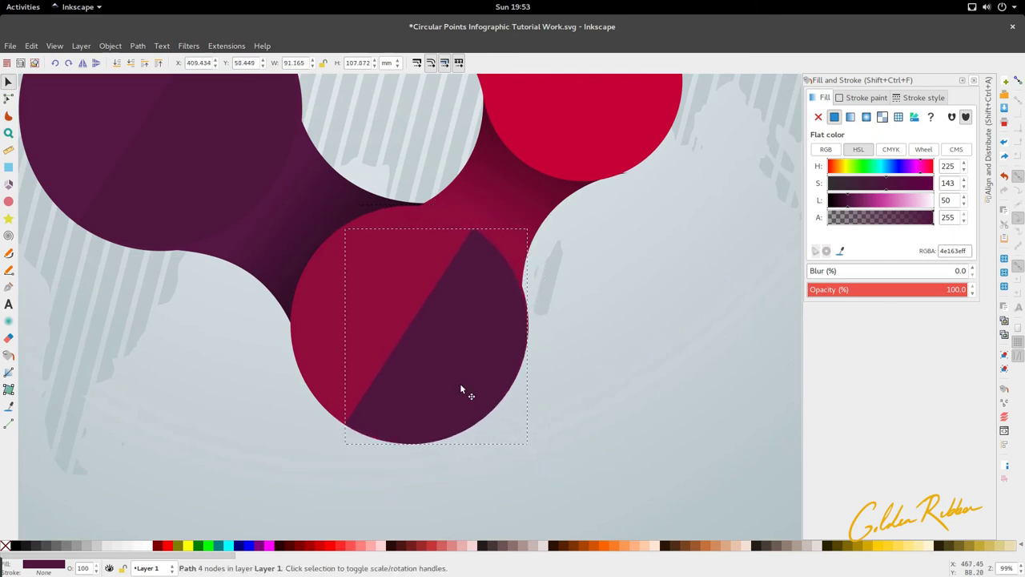
- Recolour the maroon circle's shading piece to 830b38ff, sampled from the adjoining maroon connector
{"action": "key", "text": "5"}
{"action": "key", "text": "d"}
{"action": "left_click", "coordinate": [470, 319]}
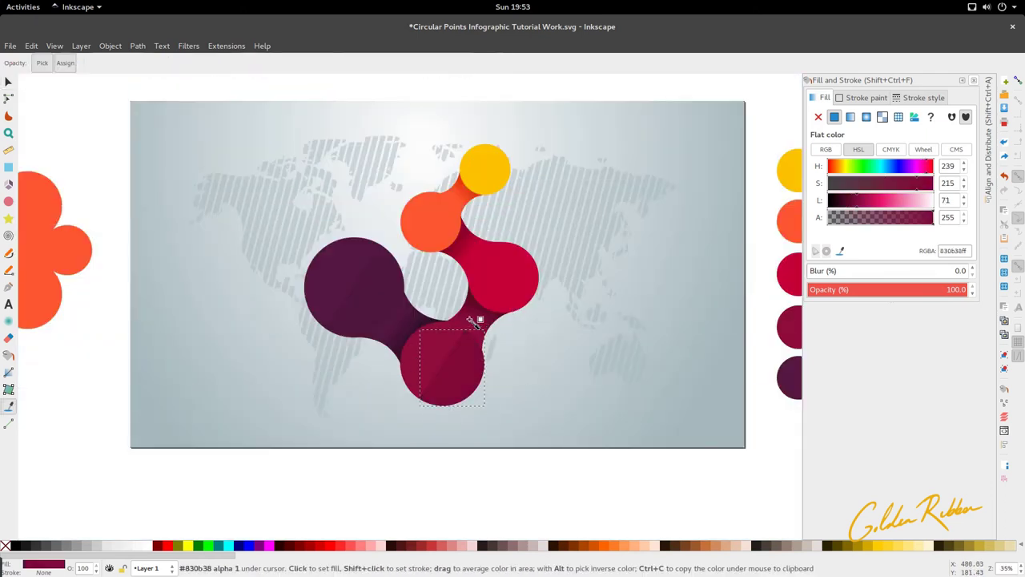
- Duplicate the shading piece onto the crimson circle and scale it down to fit the circle's right edge
{"action": "key", "text": "s"}
{"action": "left_click_drag", "start_coordinate": [463, 387], "coordinate": [519, 298]}
{"action": "key", "text": "grave"}
{"action": "left_click_drag", "start_coordinate": [572, 370], "coordinate": [558, 357]}
{"action": "left_click_drag", "start_coordinate": [501, 318], "coordinate": [509, 318]}
{"action": "left_click_drag", "start_coordinate": [569, 355], "coordinate": [571, 353]}
- Recolour the crimson circle's shading piece to b80035ff, sampled from the adjoining crimson connector
{"action": "key", "text": "5"}
{"action": "key", "text": "d"}
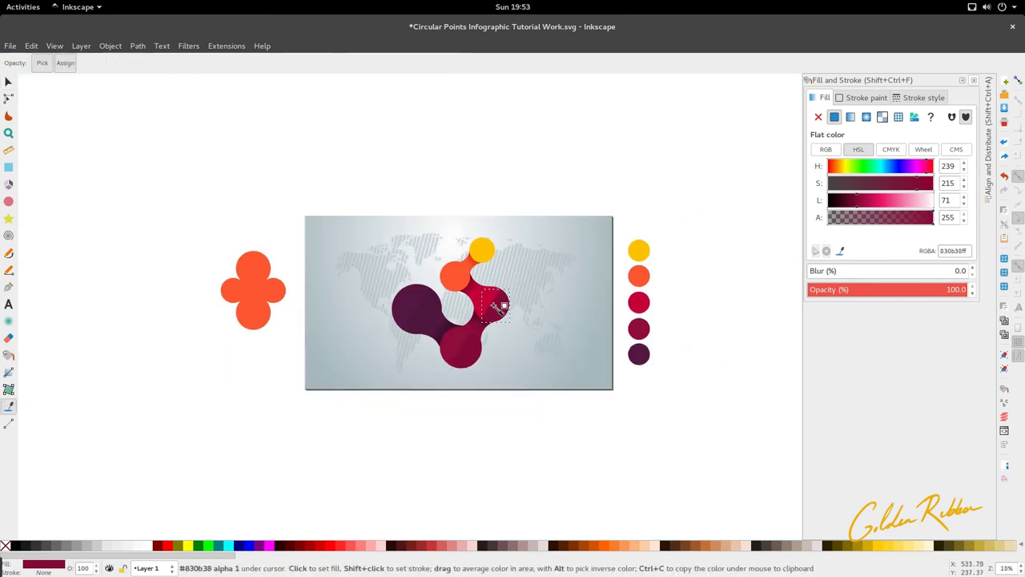
{"action": "left_click", "coordinate": [478, 293]}
{"action": "key", "text": "2"}
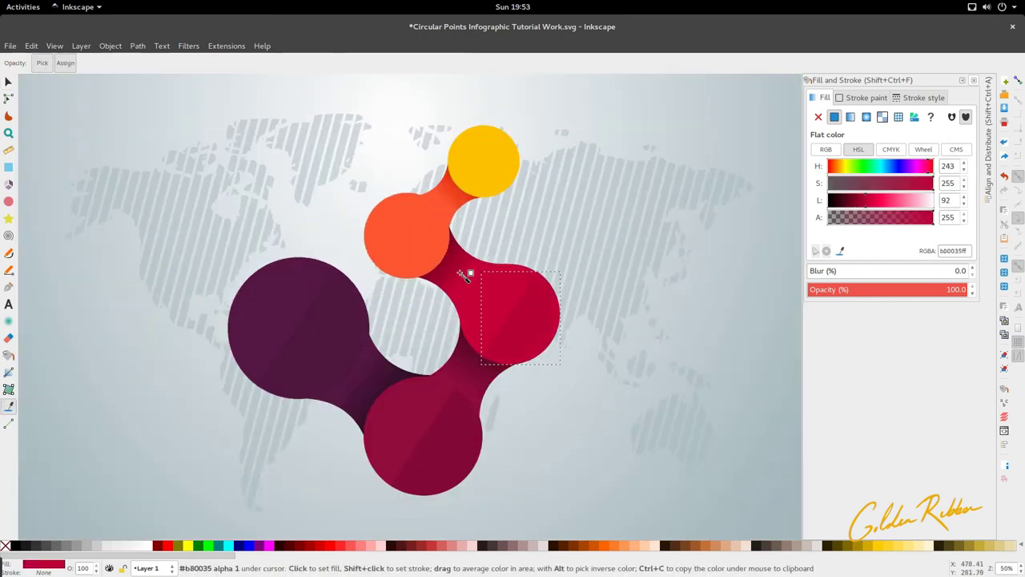
- Duplicate the shading piece onto the orange circle, scale it to 67.186 by 79.499 mm, and recolour it f44824ff from the orange connector
{"action": "key", "text": "s"}
{"action": "left_click_drag", "start_coordinate": [519, 320], "coordinate": [410, 240]}
{"action": "left_click_drag", "start_coordinate": [455, 287], "coordinate": [435, 262]}
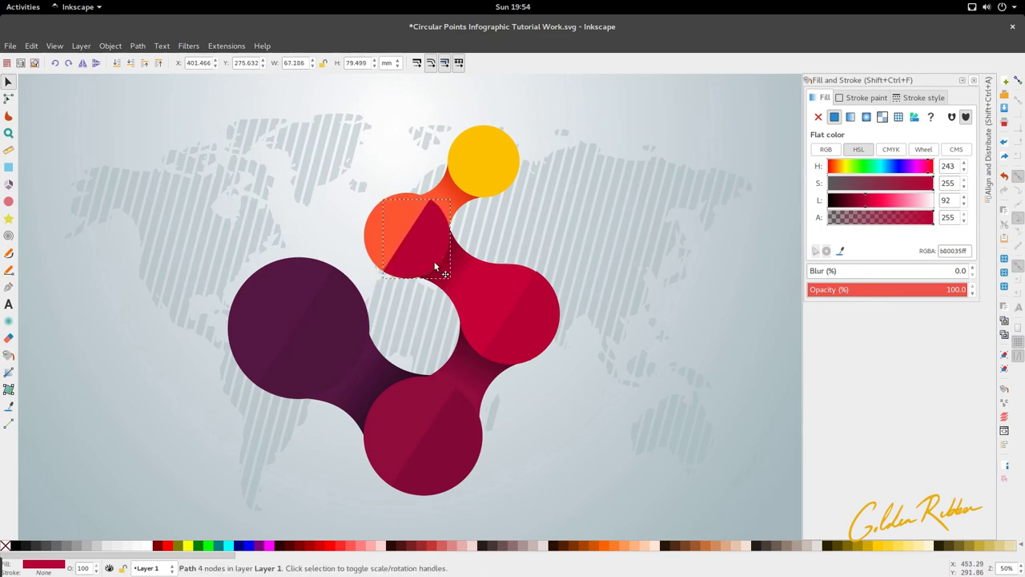
{"action": "key", "text": "d"}
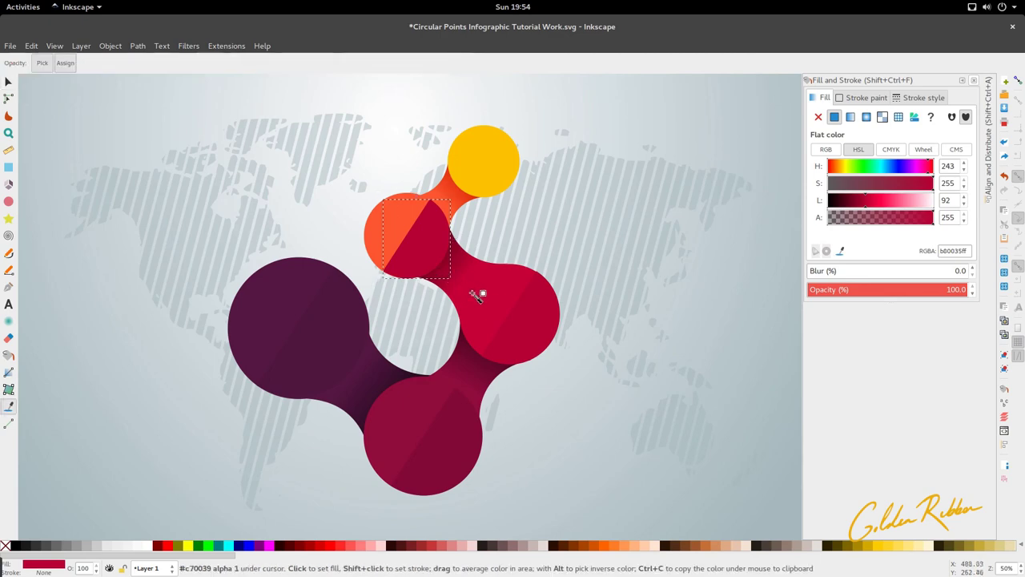
{"action": "left_click", "coordinate": [452, 196]}
- Duplicate the shading piece onto the yellow circle, scaled to 56.278 by 66.592 mm at X 481.755, Y 356.921 mm
{"action": "key", "text": "s"}
{"action": "left_click_drag", "start_coordinate": [446, 264], "coordinate": [497, 186]}
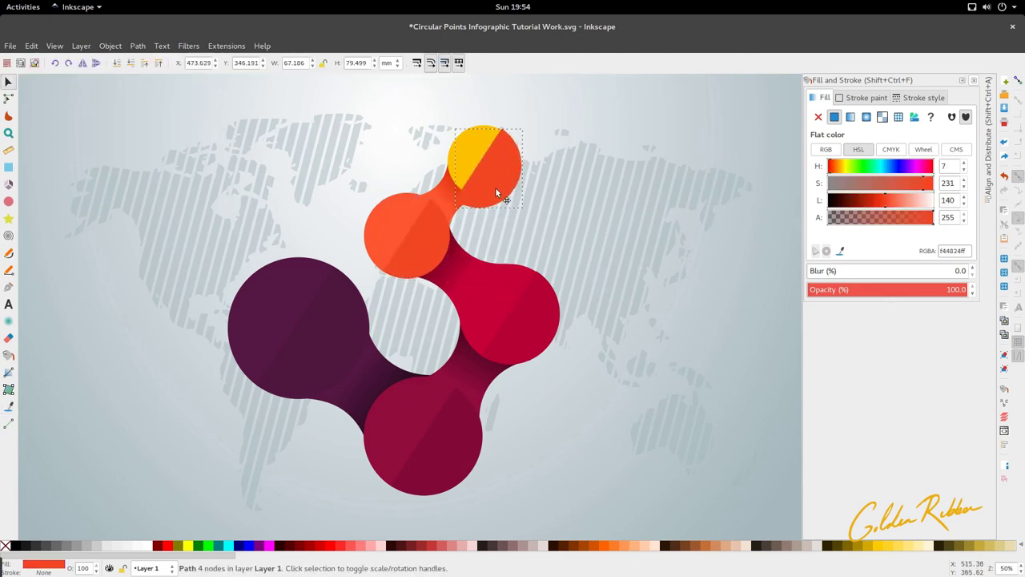
{"action": "scroll", "coordinate": [498, 179], "scroll_direction": "up", "scroll_amount": 3}
{"action": "left_click_drag", "start_coordinate": [566, 267], "coordinate": [545, 247]}
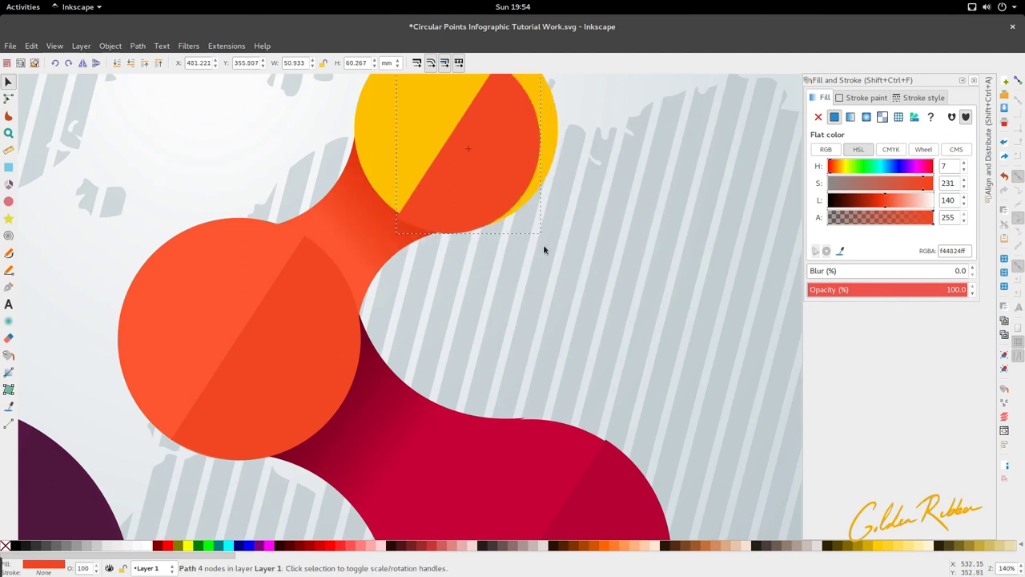
{"action": "scroll", "coordinate": [447, 198], "scroll_direction": "down", "scroll_amount": 3}
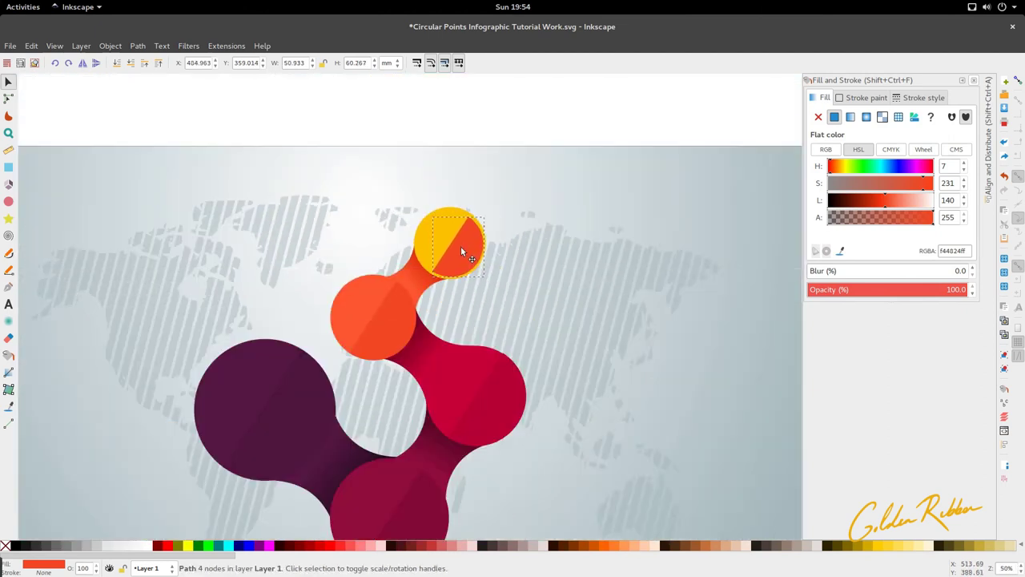
{"action": "left_click_drag", "start_coordinate": [460, 247], "coordinate": [459, 247]}
{"action": "left_click_drag", "start_coordinate": [486, 279], "coordinate": [473, 268]}
- Fill the yellow circle's shading piece with the circle's own yellow, ffc300ff
{"action": "left_click", "coordinate": [8, 406]}
{"action": "key", "text": "space"}
{"action": "key", "text": "space"}
{"action": "left_click", "coordinate": [450, 234]}
{"action": "key", "text": "space"}
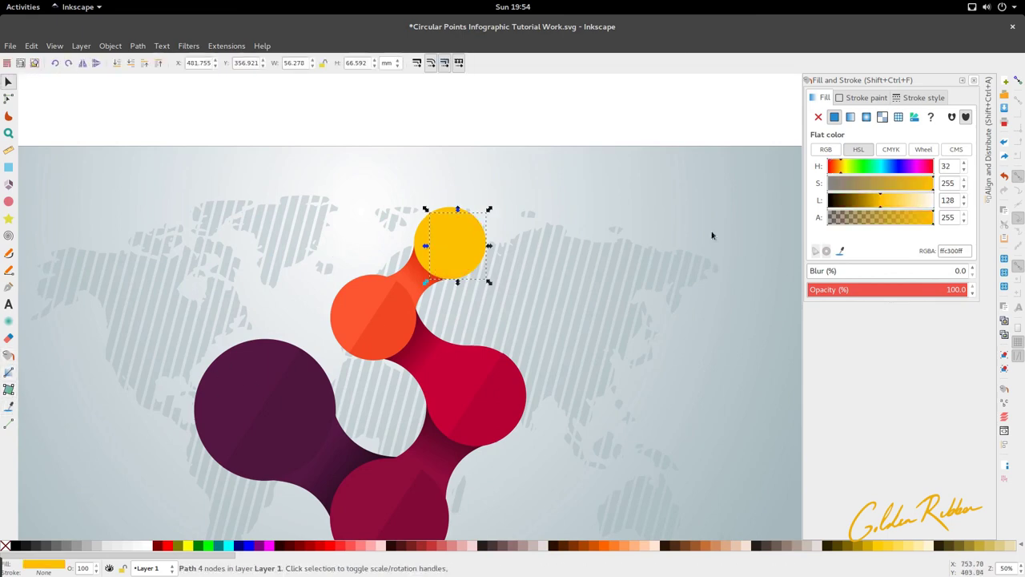
- Darken the yellow circle's shading with HSL lightness 115 and hue 29, fine-tune the lightness, and deselect it
{"action": "left_click", "coordinate": [876, 206]}
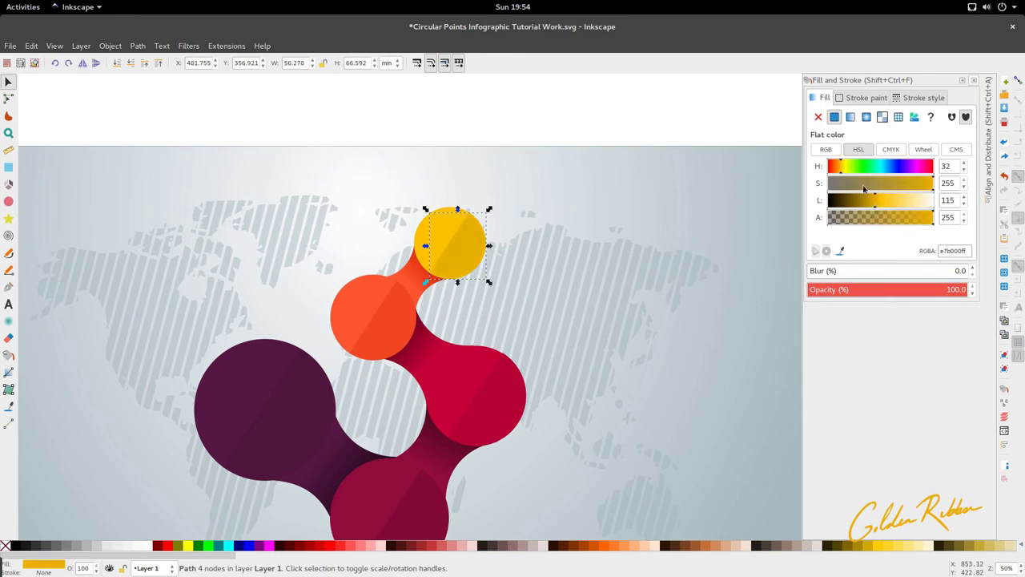
{"action": "left_click", "coordinate": [839, 166]}
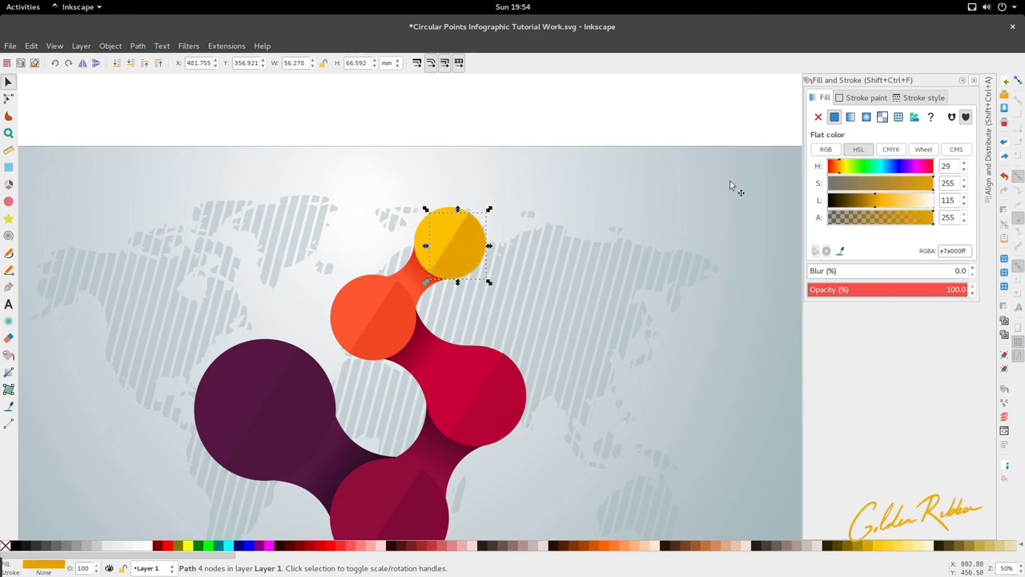
{"action": "scroll", "coordinate": [323, 234], "scroll_direction": "down", "scroll_amount": 1}
{"action": "left_click", "coordinate": [876, 201]}
{"action": "left_click", "coordinate": [880, 209]}
{"action": "left_click", "coordinate": [508, 168]}
- Shift the start of the purple connector's linear gradient slightly towards the purple circle's edge
{"action": "scroll", "coordinate": [508, 163], "scroll_direction": "down", "scroll_amount": 2}
{"action": "scroll", "coordinate": [481, 180], "scroll_direction": "down", "scroll_amount": 1}
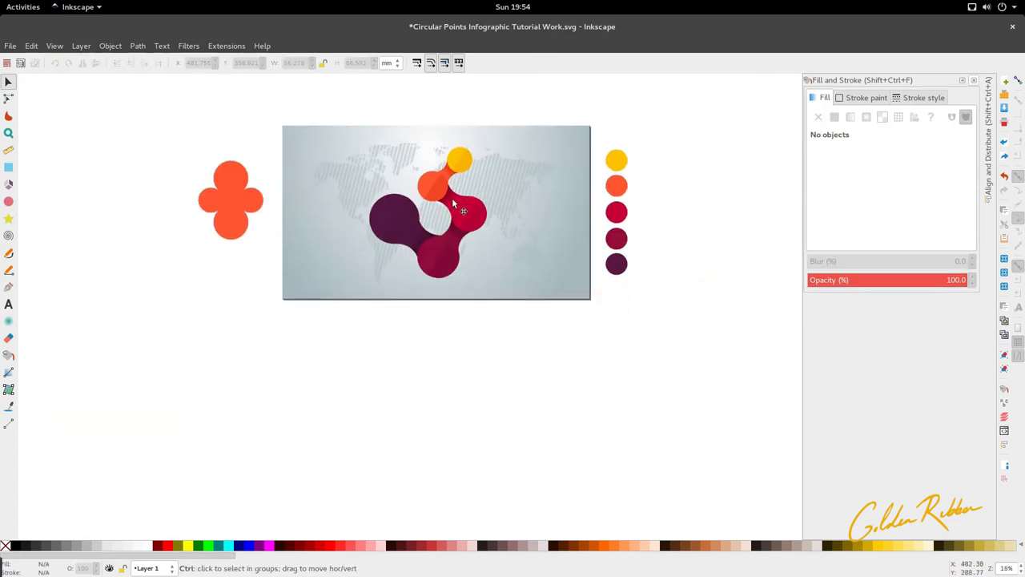
{"action": "scroll", "coordinate": [452, 202], "scroll_direction": "up", "scroll_amount": 2}
{"action": "scroll", "coordinate": [452, 205], "scroll_direction": "down", "scroll_amount": 1}
{"action": "scroll", "coordinate": [418, 303], "scroll_direction": "up", "scroll_amount": 3}
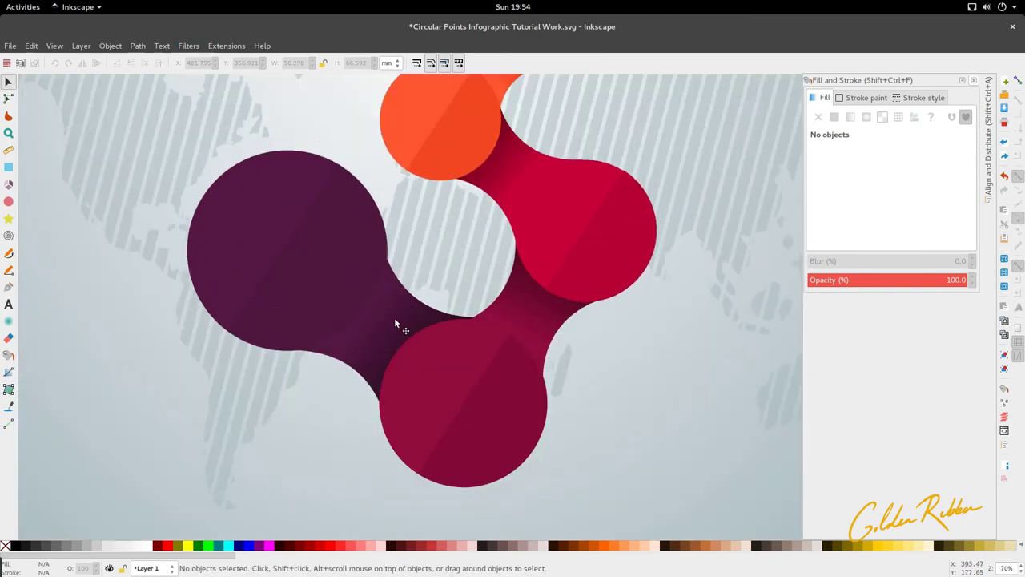
{"action": "double_click", "coordinate": [396, 321]}
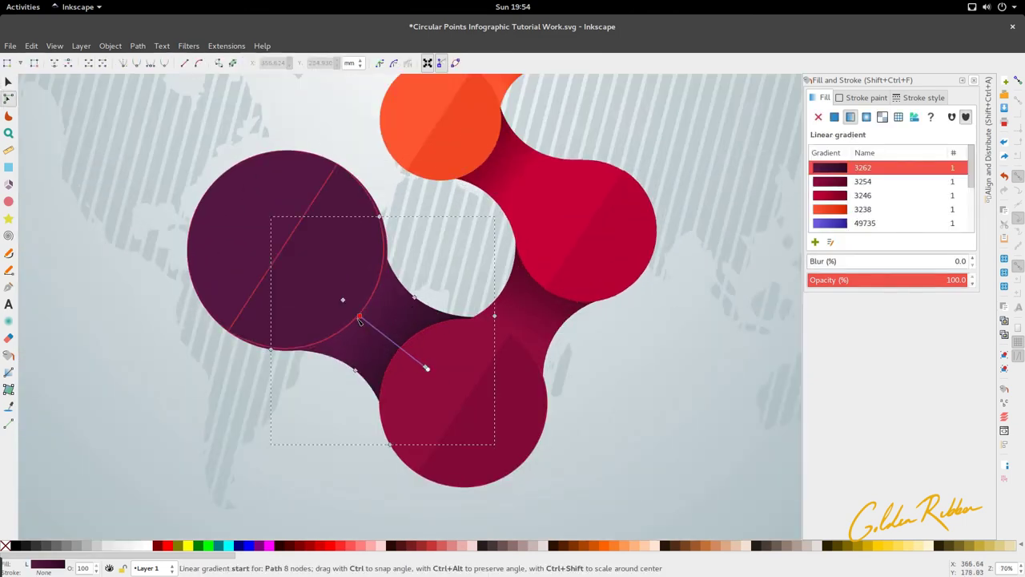
{"action": "left_click_drag", "start_coordinate": [368, 326], "coordinate": [360, 321]}
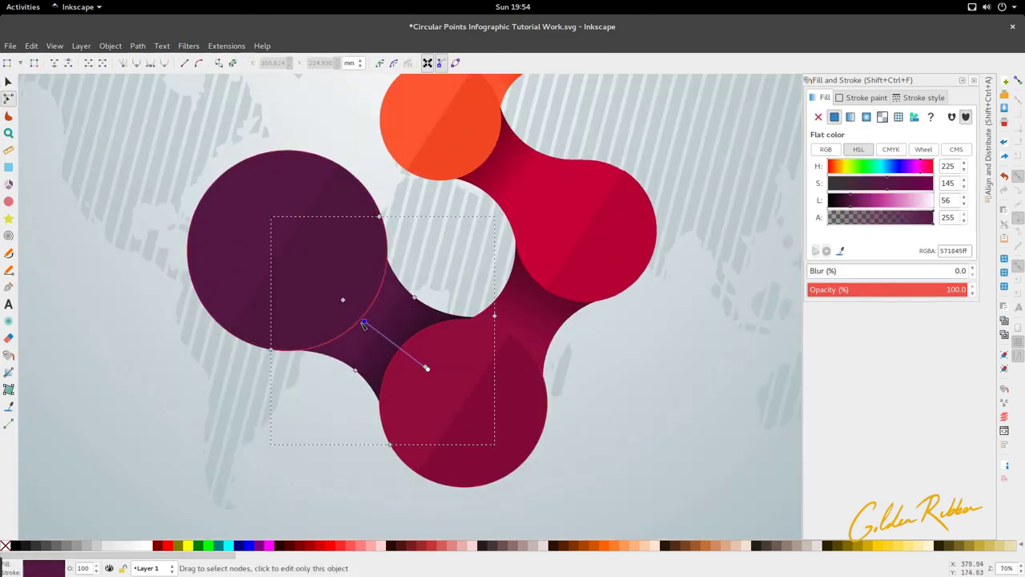
- Reposition the purple circle's diagonal shading piece at X 275.459, Y 156.300 mm to fit the circle's edge
{"action": "key", "text": "s"}
{"action": "left_click", "coordinate": [355, 317]}
{"action": "scroll", "coordinate": [363, 281], "scroll_direction": "down", "scroll_amount": 3}
{"action": "scroll", "coordinate": [354, 276], "scroll_direction": "up", "scroll_amount": 3}
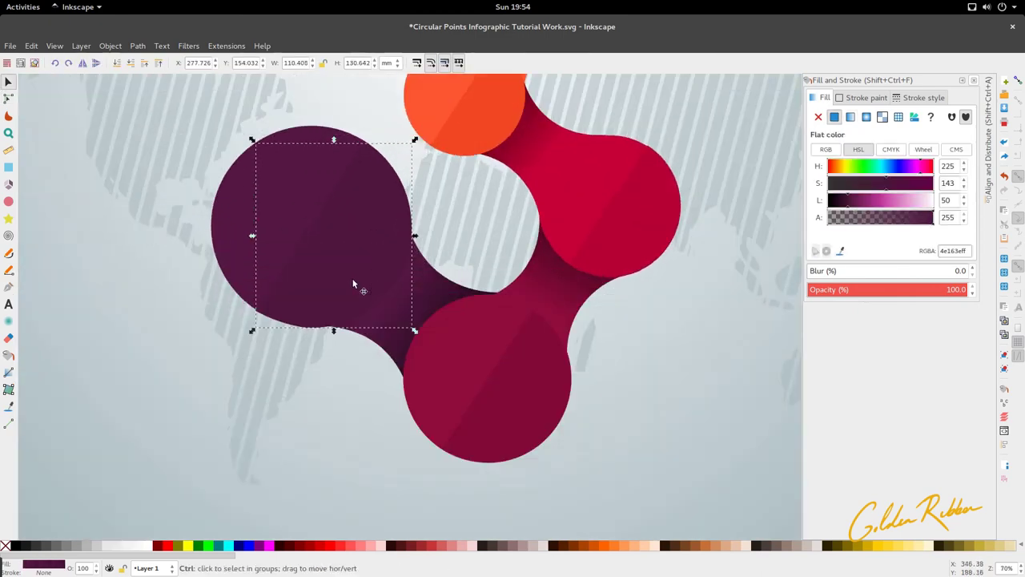
{"action": "left_click_drag", "start_coordinate": [352, 296], "coordinate": [354, 297]}
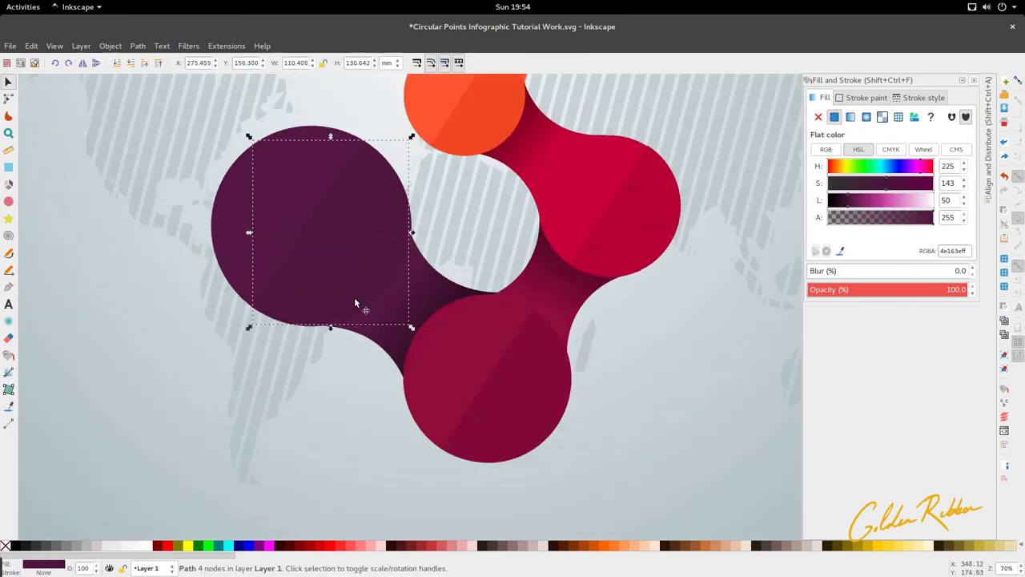
- Clear the selection and save the document
{"action": "scroll", "coordinate": [355, 299], "scroll_direction": "down", "scroll_amount": 3}
{"action": "left_click", "coordinate": [388, 330]}
{"action": "scroll", "coordinate": [412, 288], "scroll_direction": "down", "scroll_amount": 4}
{"action": "key", "text": "Escape"}
{"action": "scroll", "coordinate": [411, 279], "scroll_direction": "down", "scroll_amount": 2}
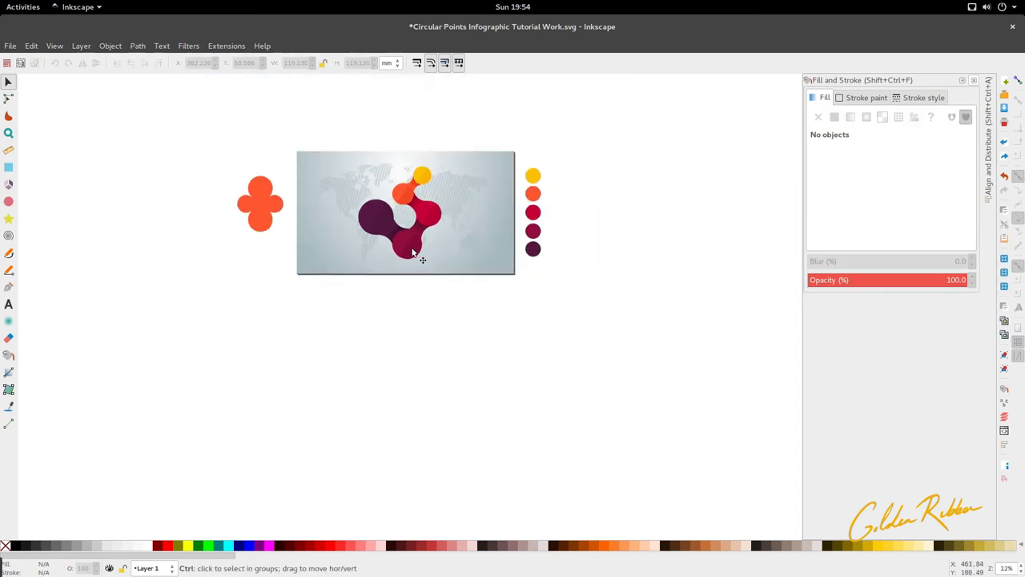
{"action": "key", "text": "ctrl+s"}
- Select the icons and title texts on all five circles of the finished reference infographic beside the working page
{"action": "scroll", "coordinate": [430, 241], "scroll_direction": "up", "scroll_amount": 3}
{"action": "scroll", "coordinate": [430, 241], "scroll_direction": "right", "scroll_amount": 3}
{"action": "scroll", "coordinate": [431, 241], "scroll_direction": "down", "scroll_amount": 2}
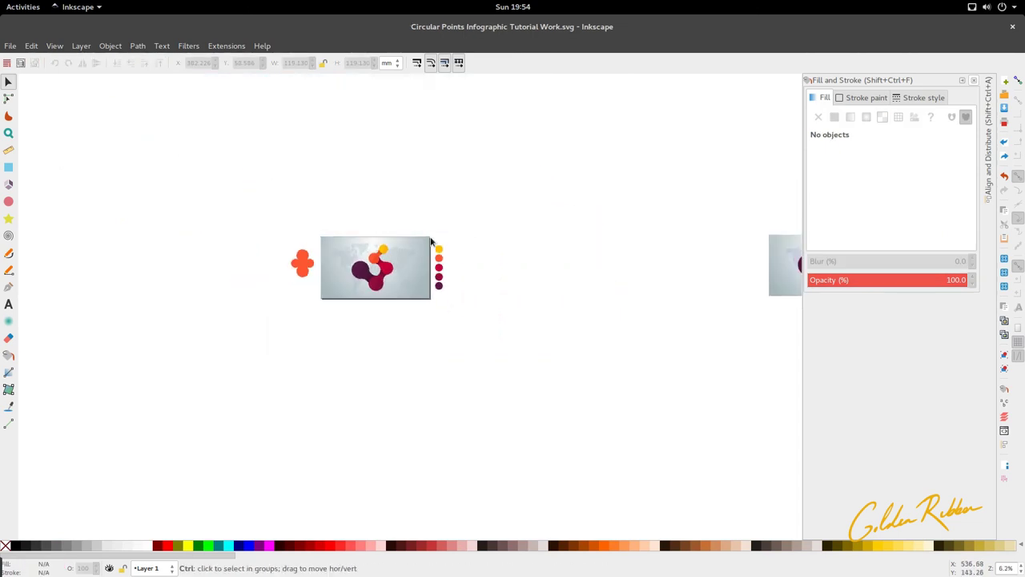
{"action": "scroll", "coordinate": [430, 238], "scroll_direction": "right", "scroll_amount": 4}
{"action": "scroll", "coordinate": [682, 281], "scroll_direction": "up", "scroll_amount": 4}
{"action": "scroll", "coordinate": [422, 293], "scroll_direction": "up", "scroll_amount": 2}
{"action": "left_click", "coordinate": [377, 314]}
{"action": "left_click", "coordinate": [378, 465]}
{"action": "left_click_drag", "start_coordinate": [340, 337], "coordinate": [458, 247]}
{"action": "left_click_drag", "start_coordinate": [299, 225], "coordinate": [232, 112]}
{"action": "scroll", "coordinate": [236, 114], "scroll_direction": "up", "scroll_amount": 3}
{"action": "left_click_drag", "start_coordinate": [451, 201], "coordinate": [565, 303]}
{"action": "left_click_drag", "start_coordinate": [374, 142], "coordinate": [441, 212]}
{"action": "left_click_drag", "start_coordinate": [525, 162], "coordinate": [451, 74]}
{"action": "scroll", "coordinate": [485, 156], "scroll_direction": "down", "scroll_amount": 2}
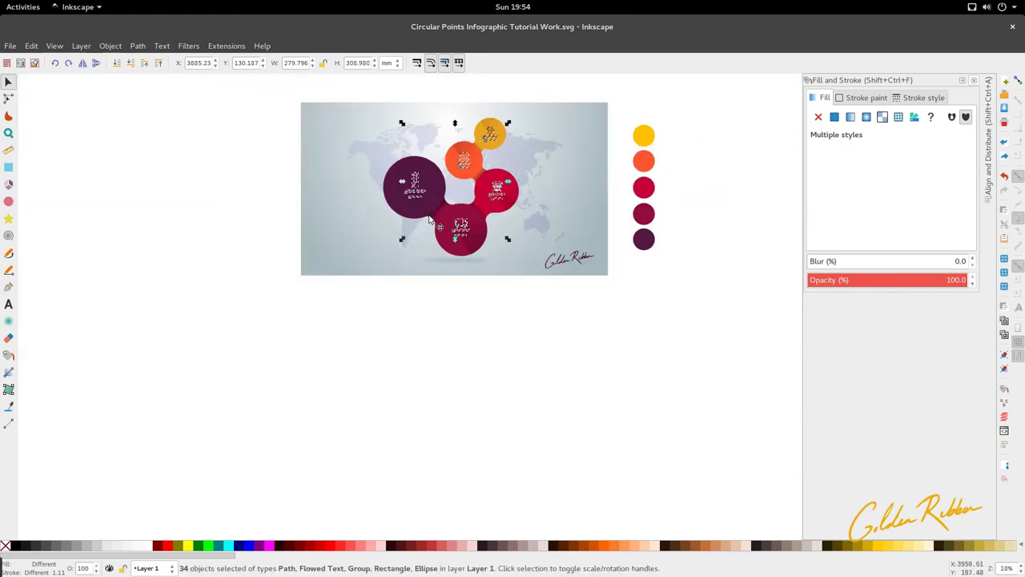
- Paste the icons and title texts onto the working infographic, placing them over the purple and maroon circles, and deselect
{"action": "scroll", "coordinate": [430, 219], "scroll_direction": "left", "scroll_amount": 8}
{"action": "scroll", "coordinate": [430, 220], "scroll_direction": "down", "scroll_amount": 1}
{"action": "scroll", "coordinate": [424, 220], "scroll_direction": "up", "scroll_amount": 5}
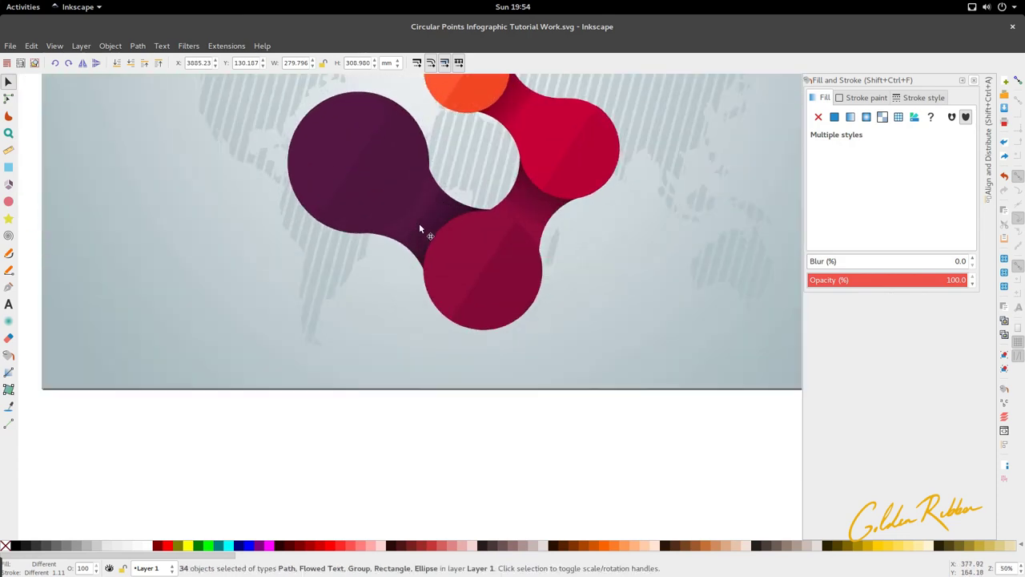
{"action": "scroll", "coordinate": [422, 224], "scroll_direction": "up", "scroll_amount": 4}
{"action": "scroll", "coordinate": [422, 221], "scroll_direction": "down", "scroll_amount": 4}
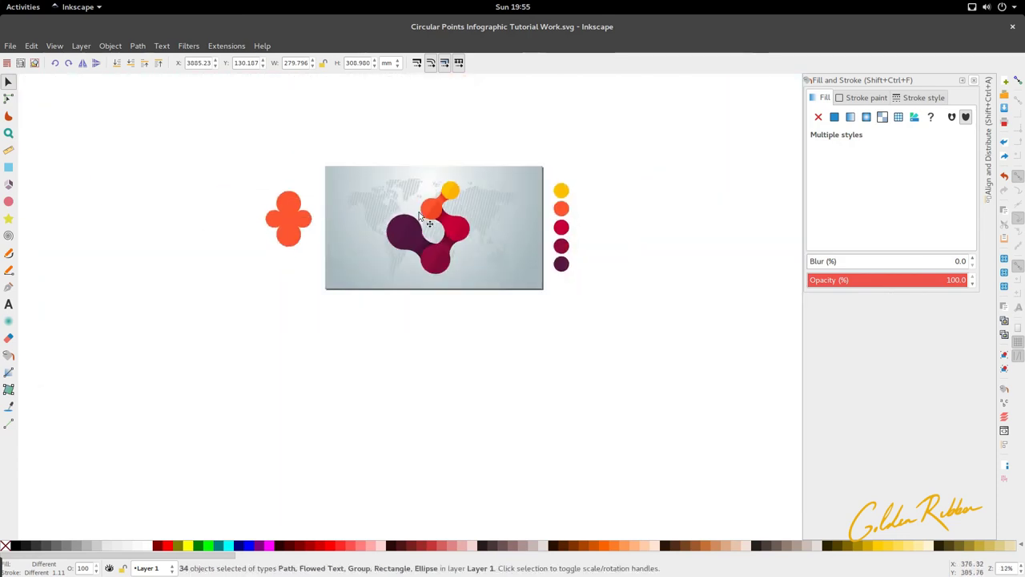
{"action": "scroll", "coordinate": [419, 222], "scroll_direction": "right", "scroll_amount": 8}
{"action": "scroll", "coordinate": [418, 222], "scroll_direction": "right", "scroll_amount": 10}
{"action": "scroll", "coordinate": [419, 222], "scroll_direction": "left", "scroll_amount": 5}
{"action": "scroll", "coordinate": [353, 241], "scroll_direction": "up", "scroll_amount": 2}
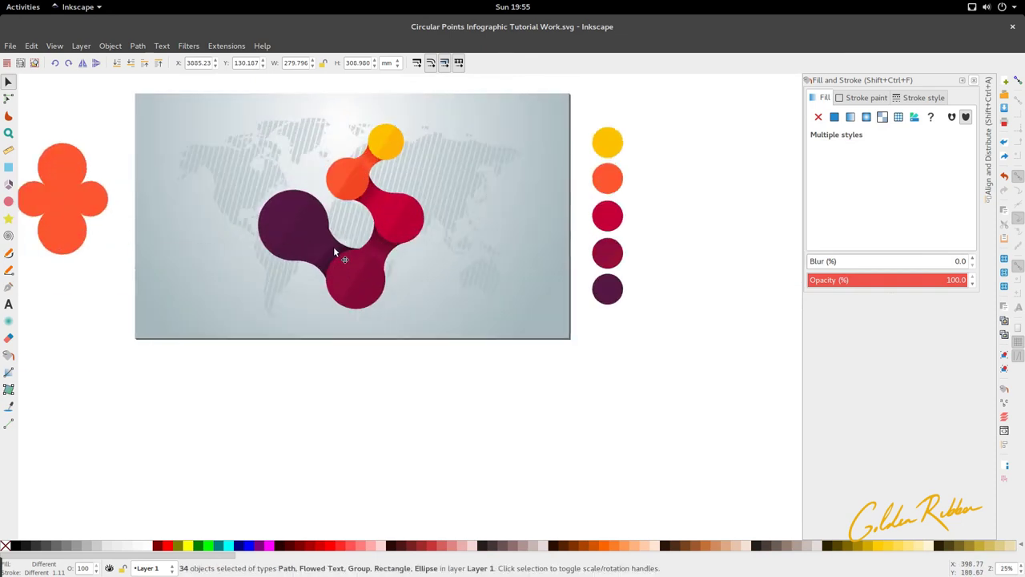
{"action": "key", "text": "ctrl+v"}
{"action": "scroll", "coordinate": [303, 240], "scroll_direction": "up", "scroll_amount": 1}
{"action": "left_click_drag", "start_coordinate": [265, 230], "coordinate": [289, 213]}
{"action": "left_click", "coordinate": [436, 390]}
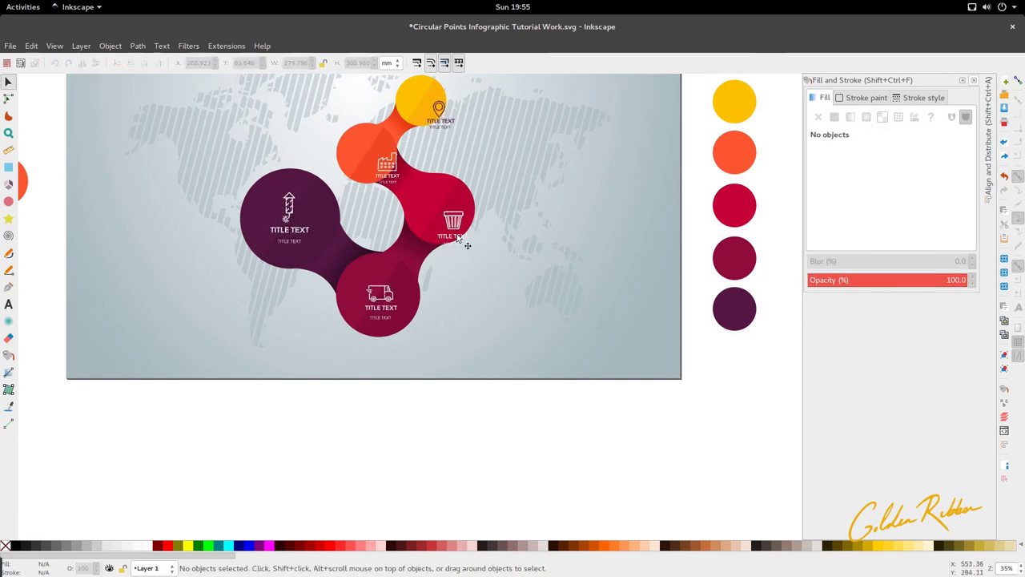
- Move the basket icon with its texts onto the crimson circle and the factory icon with its texts onto the orange circle
{"action": "left_click_drag", "start_coordinate": [488, 260], "coordinate": [423, 194]}
{"action": "mouse_move", "coordinate": [449, 228]}
{"action": "left_mouse_down"}
{"action": "mouse_move", "coordinate": [433, 214]}
{"action": "mouse_move", "coordinate": [450, 210]}
{"action": "left_mouse_up"}
{"action": "left_click", "coordinate": [393, 170]}
{"action": "scroll", "coordinate": [390, 175], "scroll_direction": "up", "scroll_amount": 3}
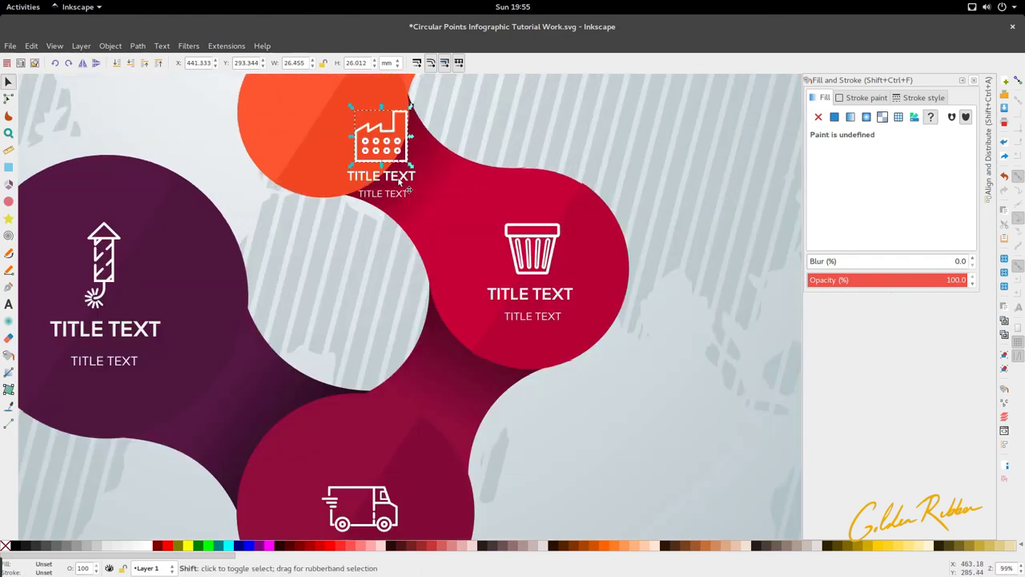
{"action": "left_click", "coordinate": [392, 175], "text": "shift"}
{"action": "left_click", "coordinate": [399, 194], "text": "shift"}
{"action": "scroll", "coordinate": [397, 194], "scroll_direction": "down", "scroll_amount": 2}
{"action": "left_click_drag", "start_coordinate": [397, 195], "coordinate": [367, 155]}
- Move the location pin icon and its title texts onto the yellow circle at X 483.813, Y 373.943 mm
{"action": "scroll", "coordinate": [389, 187], "scroll_direction": "up", "scroll_amount": 6}
{"action": "left_click", "coordinate": [455, 227]}
{"action": "mouse_move", "coordinate": [435, 182]}
{"action": "left_mouse_down"}
{"action": "mouse_move", "coordinate": [495, 251]}
{"action": "mouse_move", "coordinate": [427, 197]}
{"action": "left_mouse_up"}
{"action": "scroll", "coordinate": [350, 221], "scroll_direction": "down", "scroll_amount": 2}
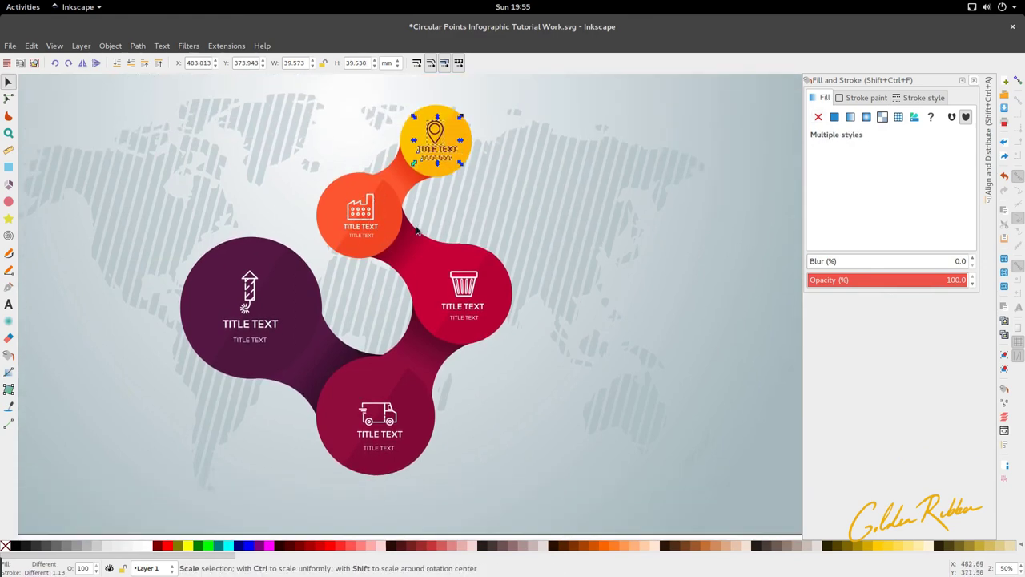
{"action": "scroll", "coordinate": [350, 221], "scroll_direction": "down", "scroll_amount": 1, "text": "ctrl"}
{"action": "scroll", "coordinate": [364, 159], "scroll_direction": "up", "scroll_amount": 1, "text": "ctrl"}
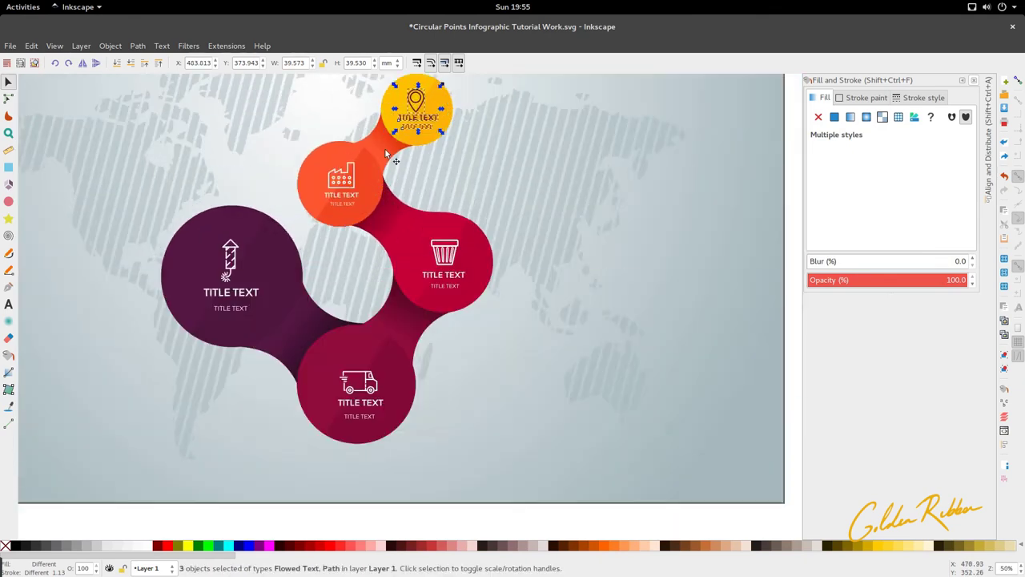
- Inspect the orange connector's gradient and check how the circles, icons and texts look across the whole page
{"action": "double_click", "coordinate": [387, 154]}
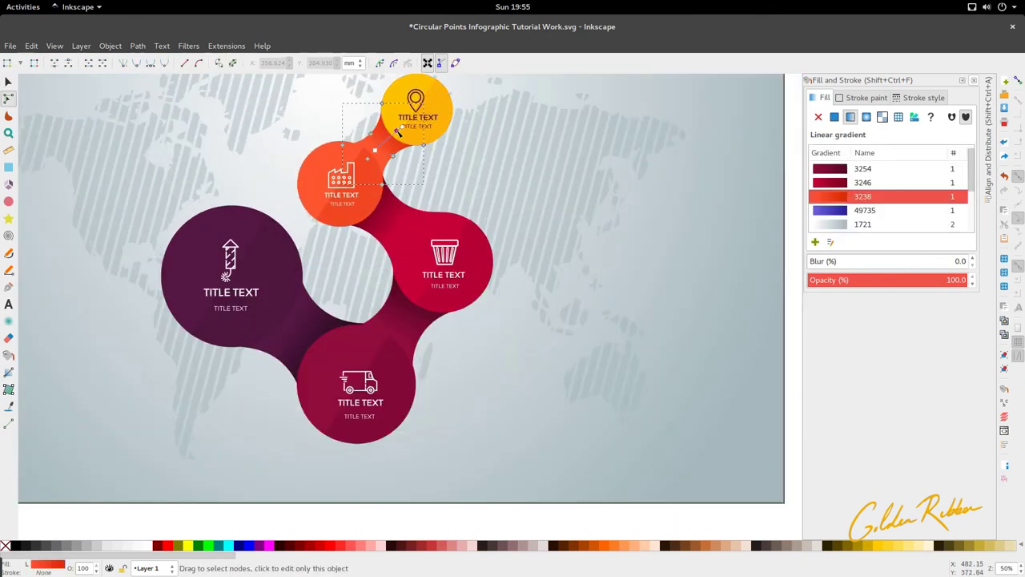
{"action": "key", "text": "s"}
{"action": "scroll", "coordinate": [409, 278], "scroll_direction": "down", "scroll_amount": 1, "text": "ctrl"}
{"action": "scroll", "coordinate": [410, 278], "scroll_direction": "down", "scroll_amount": 2}
{"action": "scroll", "coordinate": [371, 240], "scroll_direction": "up", "scroll_amount": 3}
{"action": "scroll", "coordinate": [331, 300], "scroll_direction": "down", "scroll_amount": 1, "text": "ctrl"}
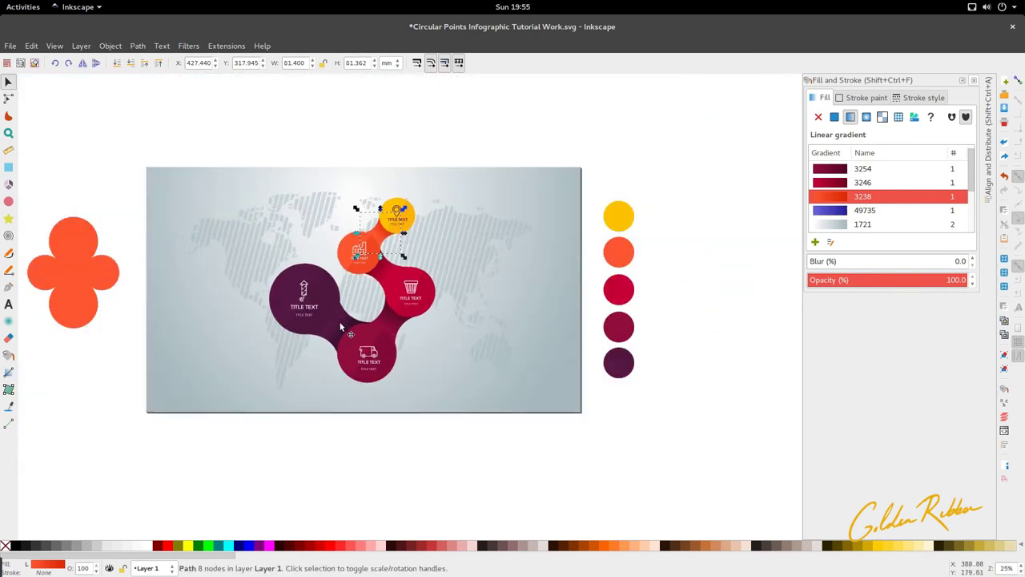
{"action": "scroll", "coordinate": [331, 299], "scroll_direction": "up", "scroll_amount": 2, "text": "ctrl"}
{"action": "scroll", "coordinate": [441, 293], "scroll_direction": "down", "scroll_amount": 1}
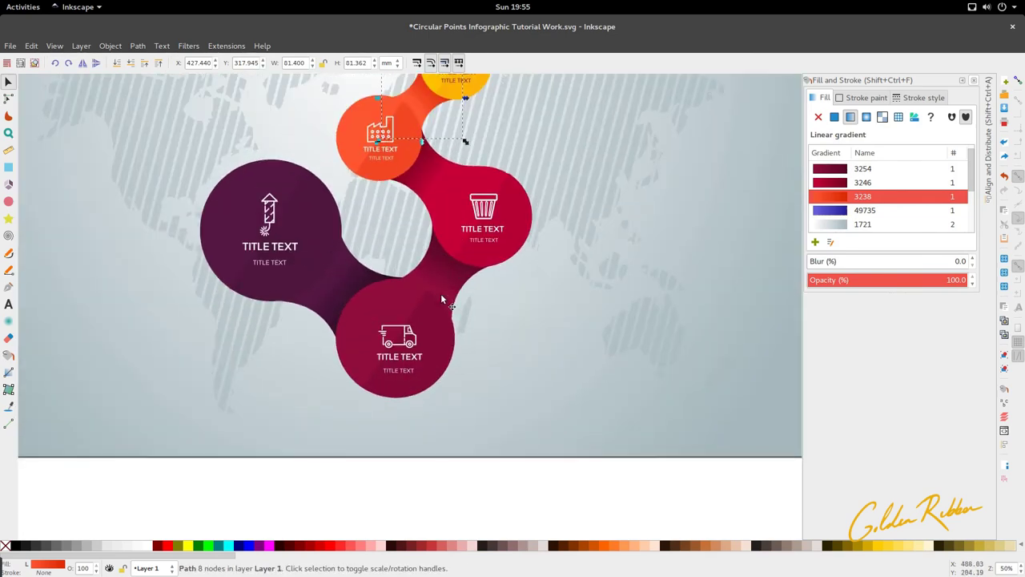
{"action": "scroll", "coordinate": [441, 293], "scroll_direction": "down", "scroll_amount": 1, "text": "ctrl"}
{"action": "scroll", "coordinate": [439, 291], "scroll_direction": "up", "scroll_amount": 1}
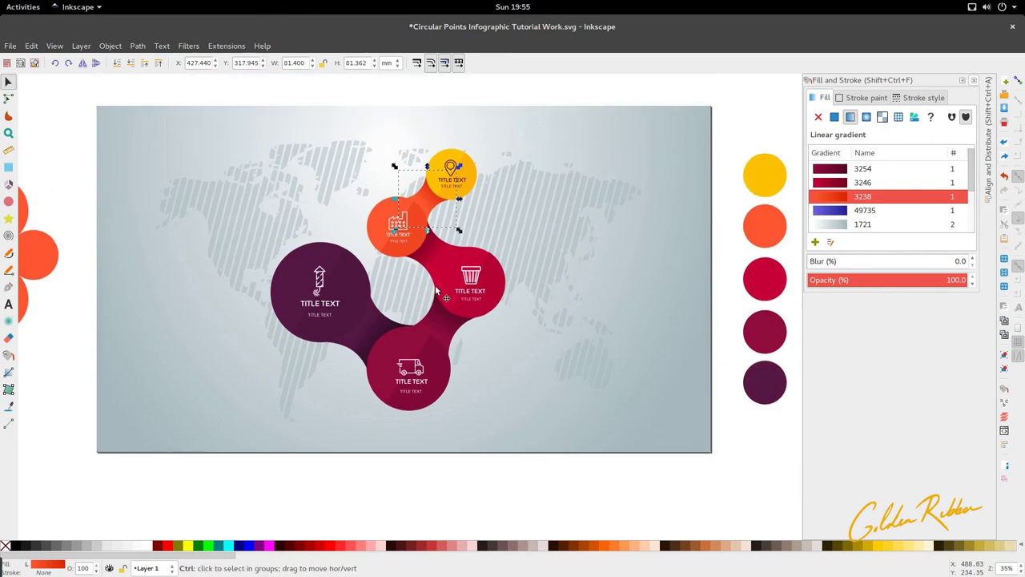
{"action": "scroll", "coordinate": [423, 248], "scroll_direction": "down", "scroll_amount": 1}
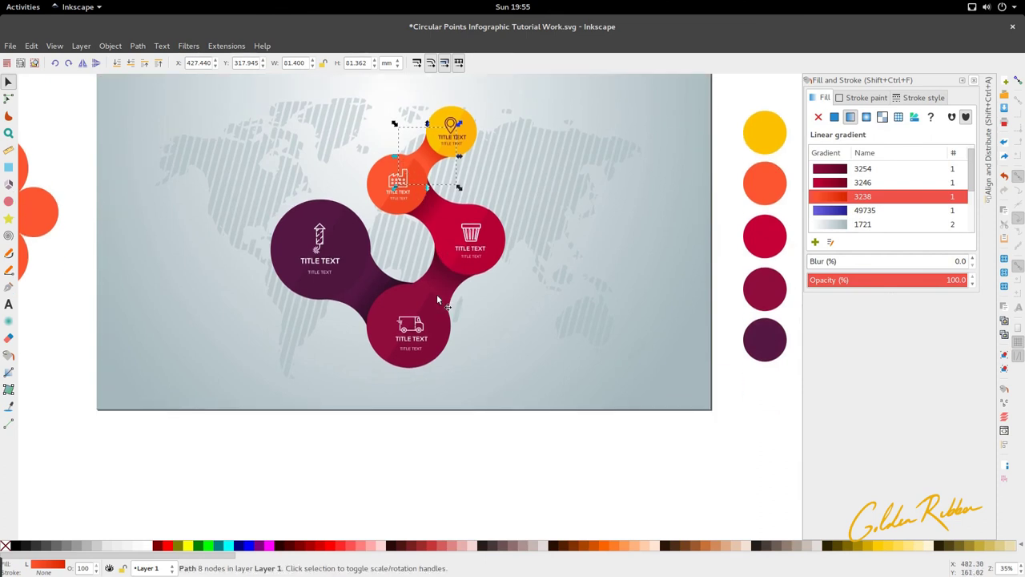
- Draw a thin ellipse about 217 by 8 mm below the maroon circle and fill it with the background colour c4d1d2ff
{"action": "left_click", "coordinate": [8, 202]}
{"action": "left_click_drag", "start_coordinate": [321, 368], "coordinate": [479, 380]}
{"action": "key", "text": "s"}
{"action": "key", "text": "d"}
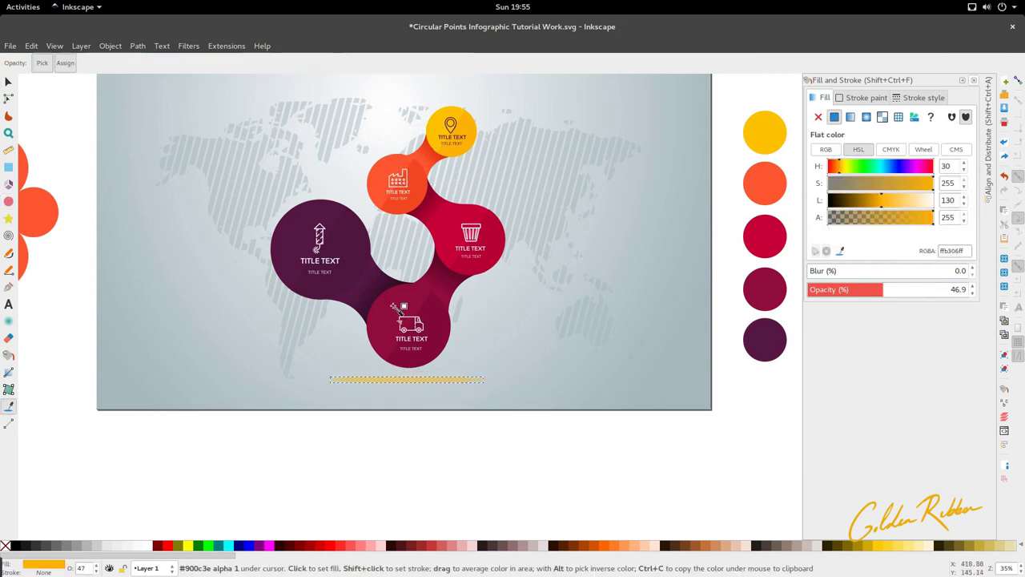
{"action": "left_click", "coordinate": [410, 256]}
{"action": "key", "text": "s"}
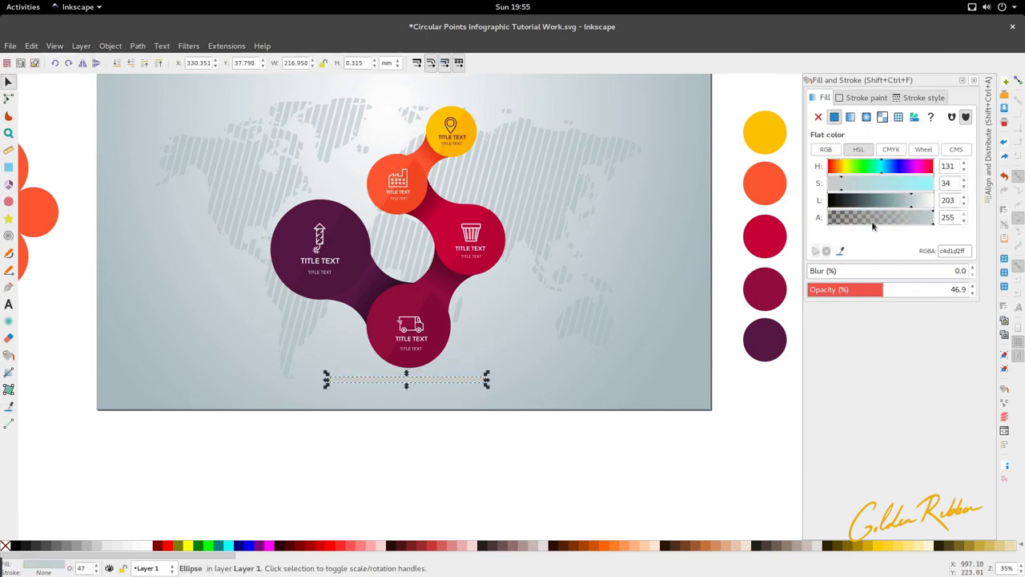
- Turn the ellipse into a soft shadow with HSL lightness 135, blur 7.7% and opacity 68.8%, and deselect it
{"action": "left_click_drag", "start_coordinate": [911, 202], "coordinate": [884, 203]}
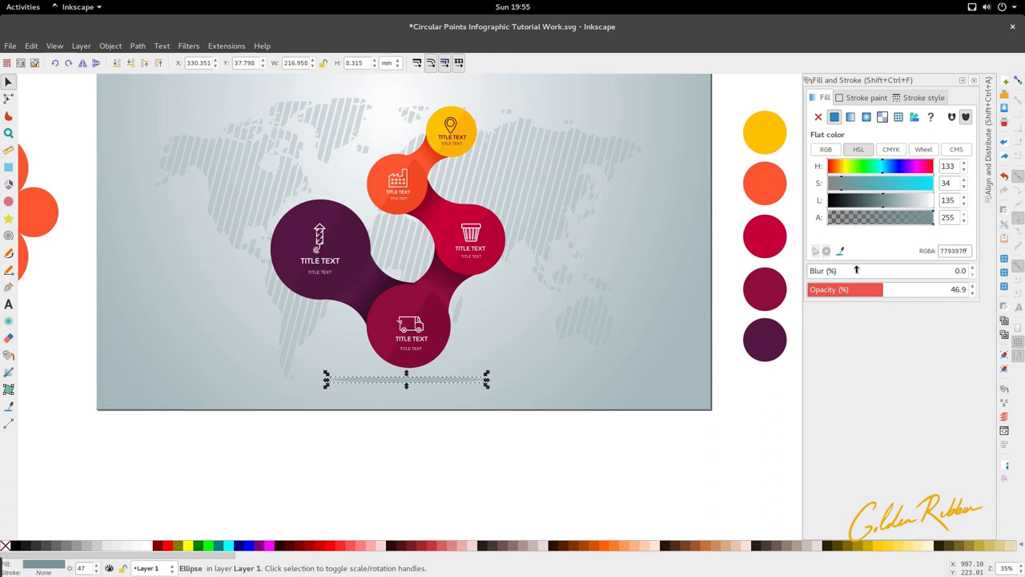
{"action": "left_click_drag", "start_coordinate": [854, 270], "coordinate": [818, 270]}
{"action": "left_click_drag", "start_coordinate": [879, 289], "coordinate": [914, 290]}
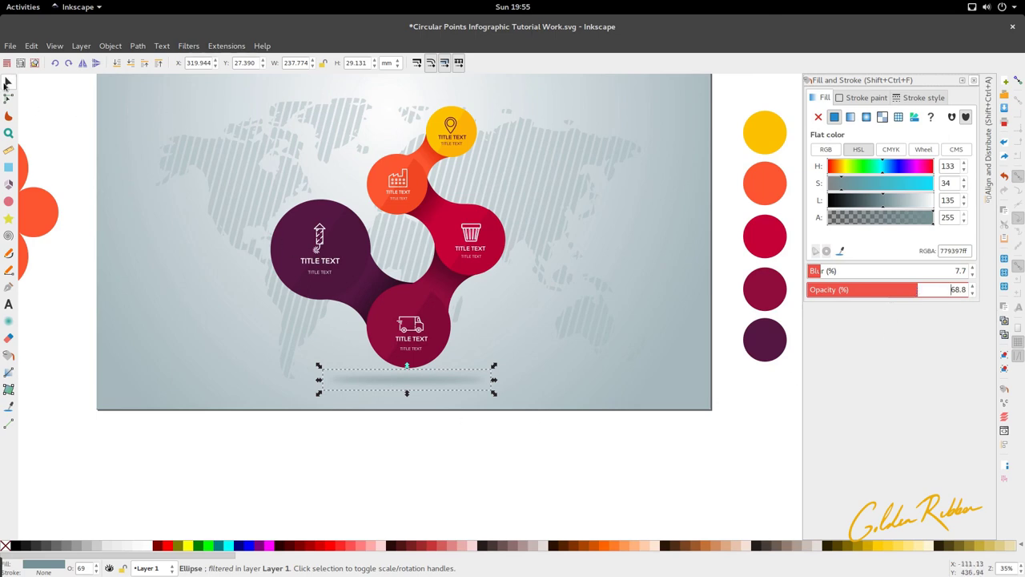
{"action": "left_click", "coordinate": [83, 169]}
{"action": "scroll", "coordinate": [378, 264], "scroll_direction": "down", "scroll_amount": 1, "text": "ctrl"}
{"action": "scroll", "coordinate": [378, 264], "scroll_direction": "up", "scroll_amount": 1, "text": "ctrl"}
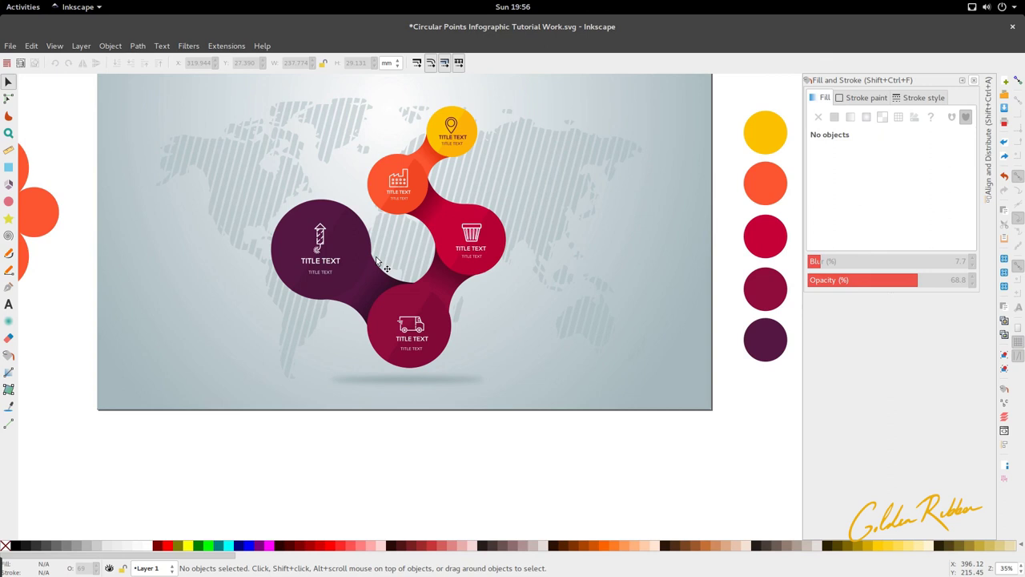
- Select all the circles, connectors, icons, texts and the shadow, and nudge them up to Y 32.682 mm
{"action": "scroll", "coordinate": [380, 262], "scroll_direction": "up", "scroll_amount": 1}
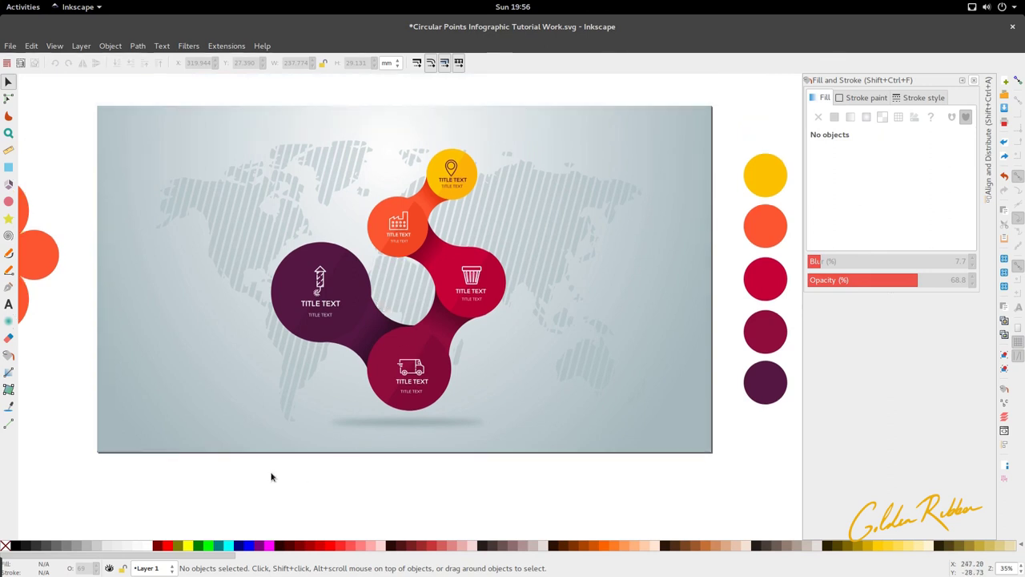
{"action": "left_click_drag", "start_coordinate": [270, 476], "coordinate": [549, 136]}
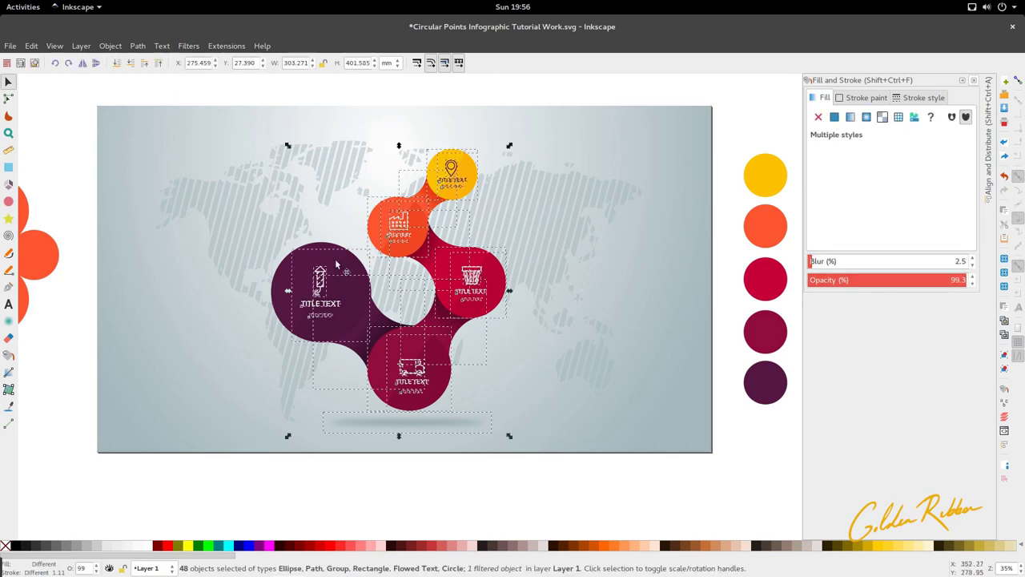
{"action": "left_click", "coordinate": [291, 280], "text": "shift"}
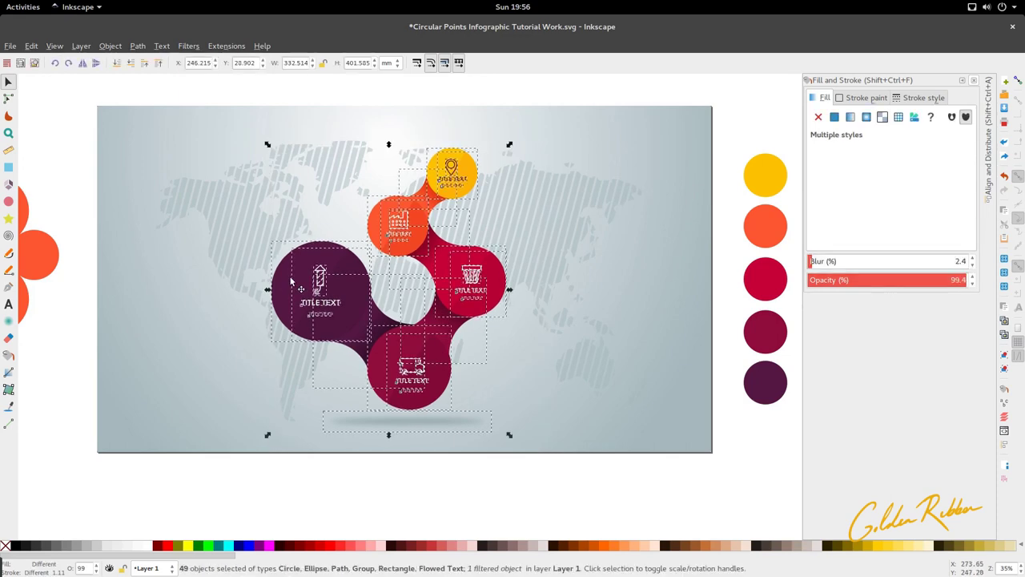
{"action": "key", "text": "alt+Up"}
{"action": "key", "text": "alt+Up"}
{"action": "key", "text": "alt+Up"}
{"action": "key", "text": "alt+Up"}
{"action": "key", "text": "alt+Up"}
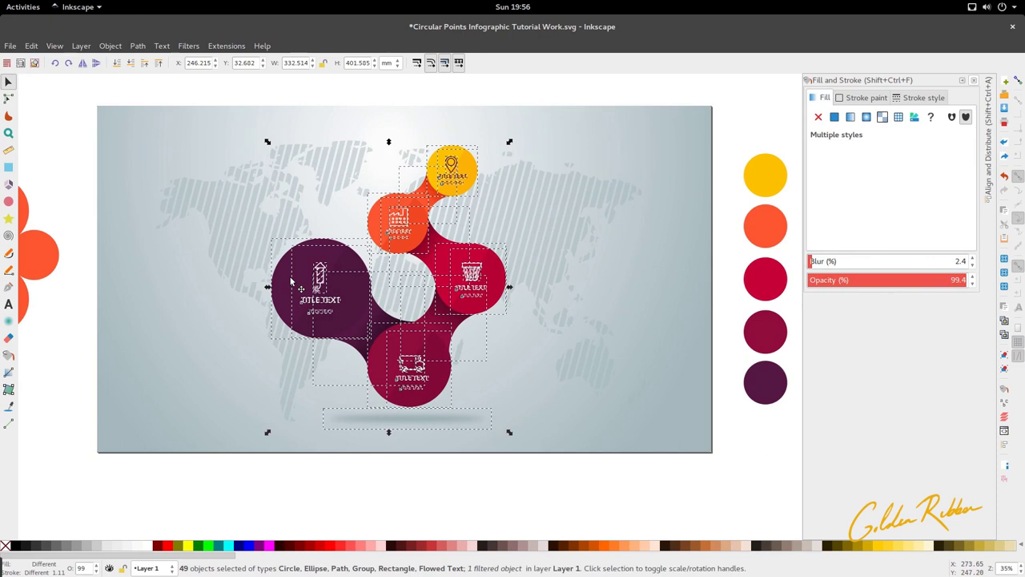
{"action": "left_click", "coordinate": [368, 533]}
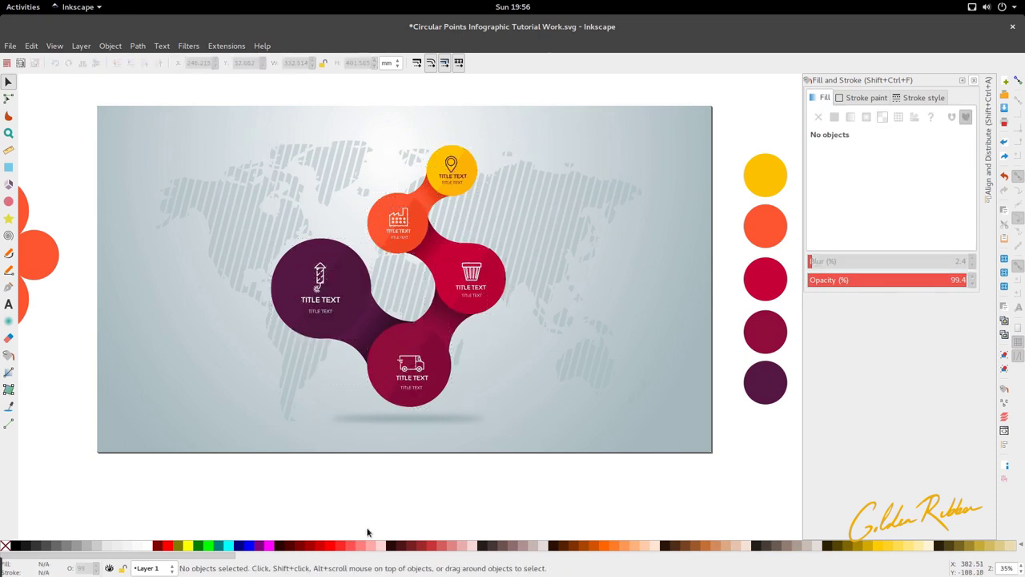
{"action": "scroll", "coordinate": [368, 532], "scroll_direction": "up", "scroll_amount": 2}
{"action": "scroll", "coordinate": [367, 533], "scroll_direction": "down", "scroll_amount": 1}
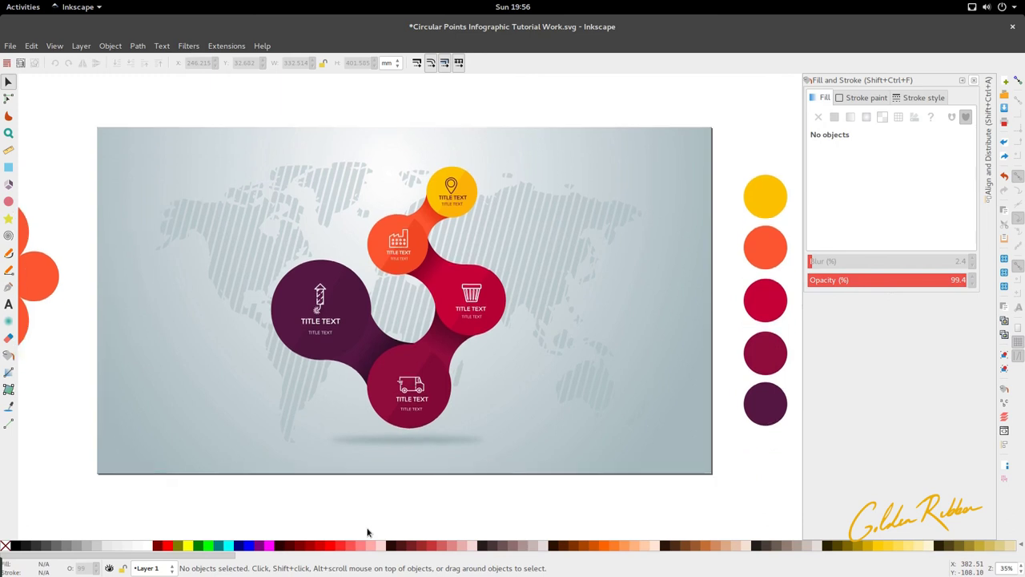
- Shift the dark end of the gradient on the connector between the crimson and maroon circles slightly down-right, and deselect it
{"action": "left_click", "coordinate": [431, 324]}
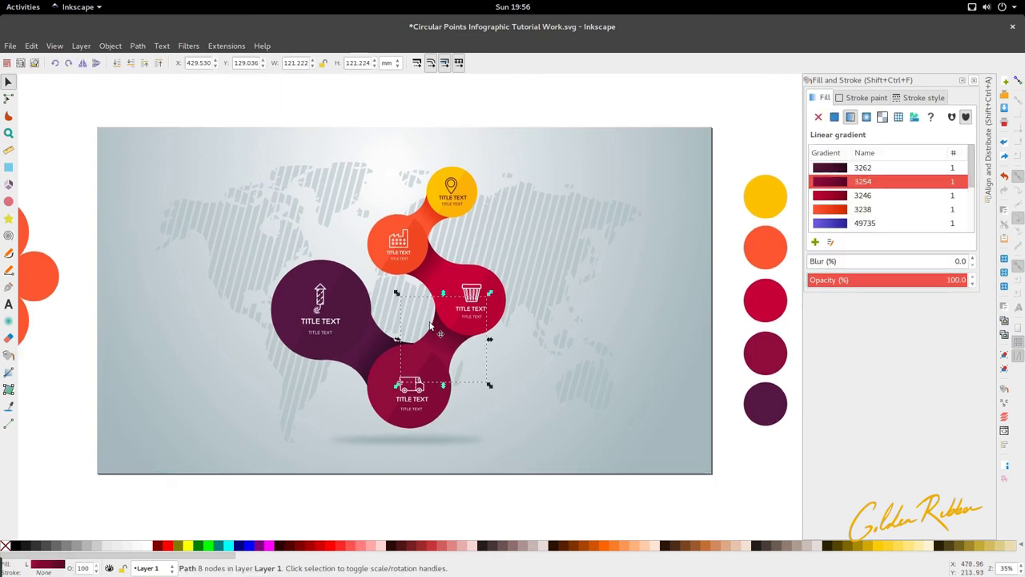
{"action": "key", "text": "n"}
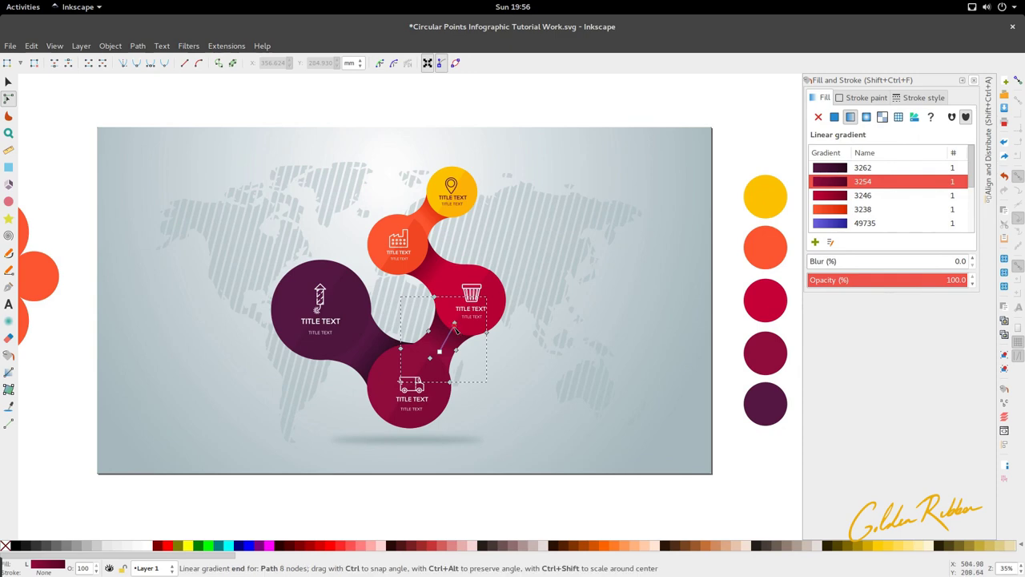
{"action": "left_click", "coordinate": [460, 332]}
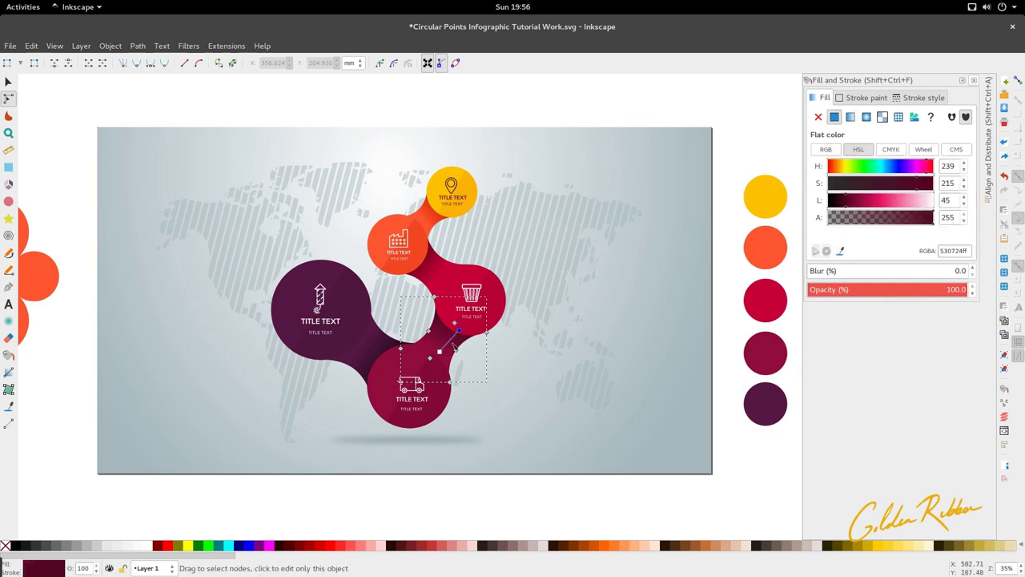
{"action": "left_click", "coordinate": [429, 494]}
{"action": "scroll", "coordinate": [428, 493], "scroll_direction": "up", "scroll_amount": 1}
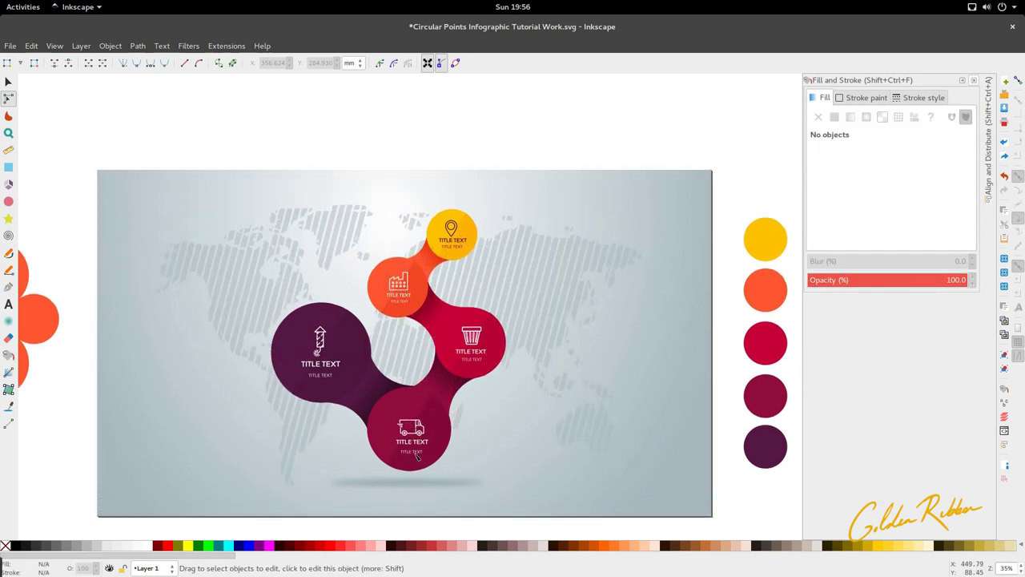
{"action": "scroll", "coordinate": [416, 433], "scroll_direction": "down", "scroll_amount": 2}
{"action": "scroll", "coordinate": [419, 397], "scroll_direction": "up", "scroll_amount": 2}
{"action": "key", "text": "s"}
{"action": "scroll", "coordinate": [420, 389], "scroll_direction": "down", "scroll_amount": 1}
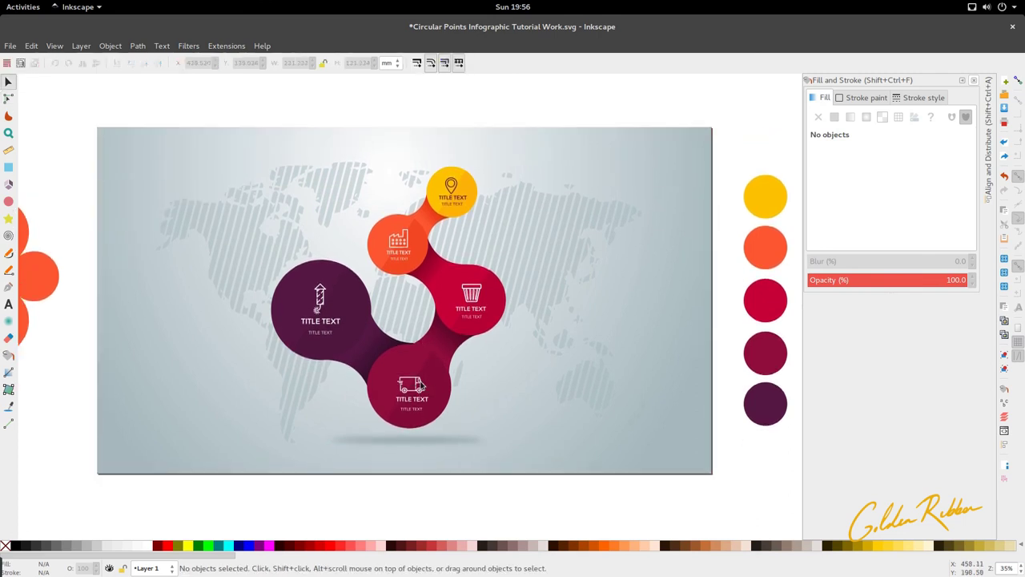